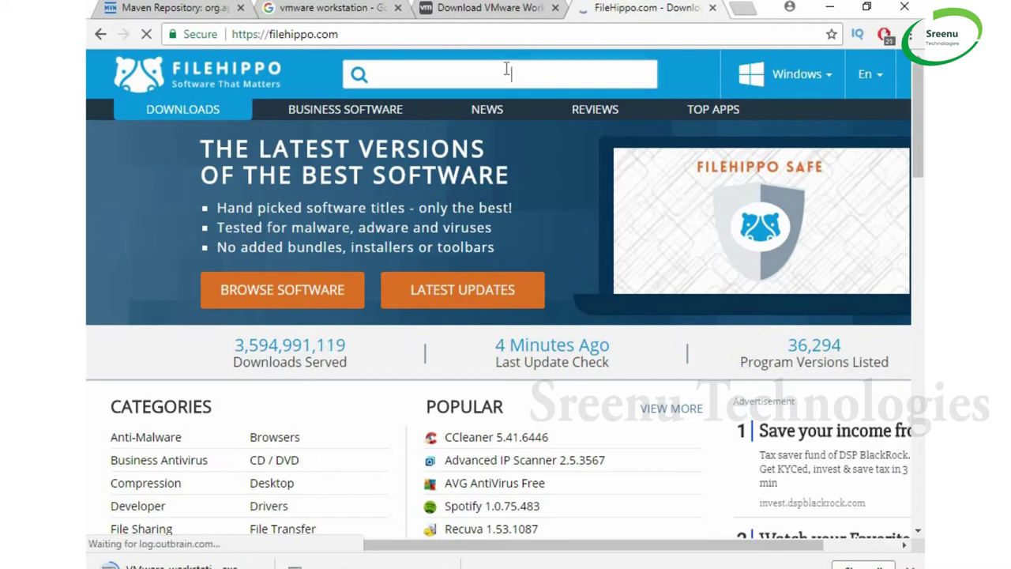
# Search FileHippo for VMware Workstation Pro, then return to the Workstation 14 Pro download tab
pyautogui.write('vmware')
pyautogui.press('BackSpace')
pyautogui.press('BackSpace')
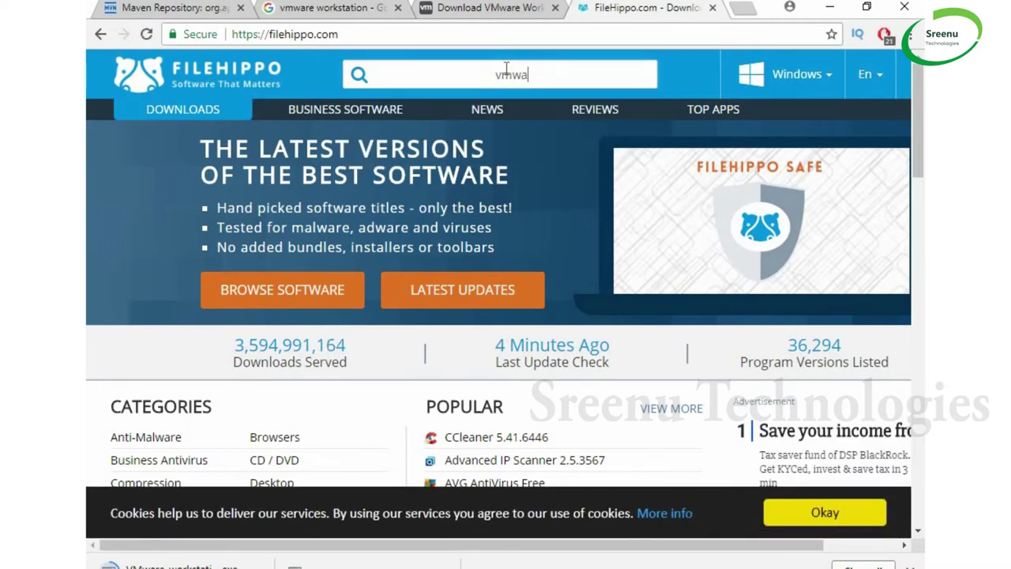
pyautogui.write('re')
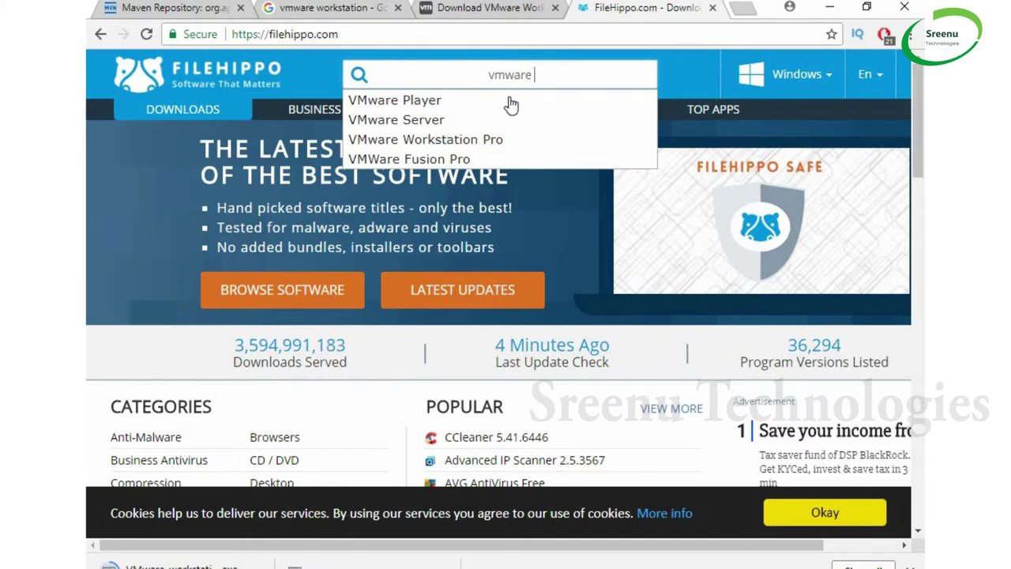
pyautogui.click(495, 141)
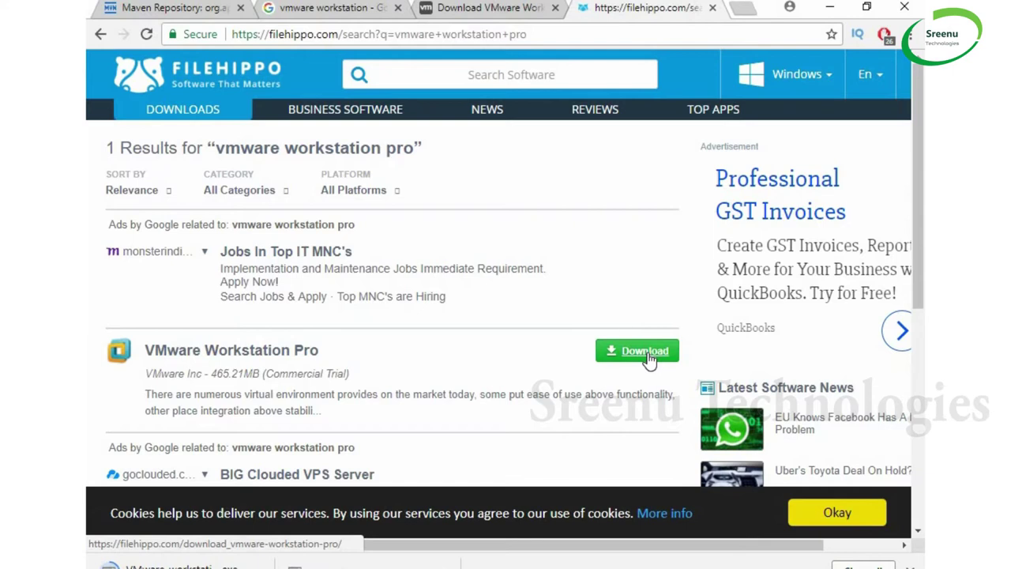
pyautogui.click(509, 9)
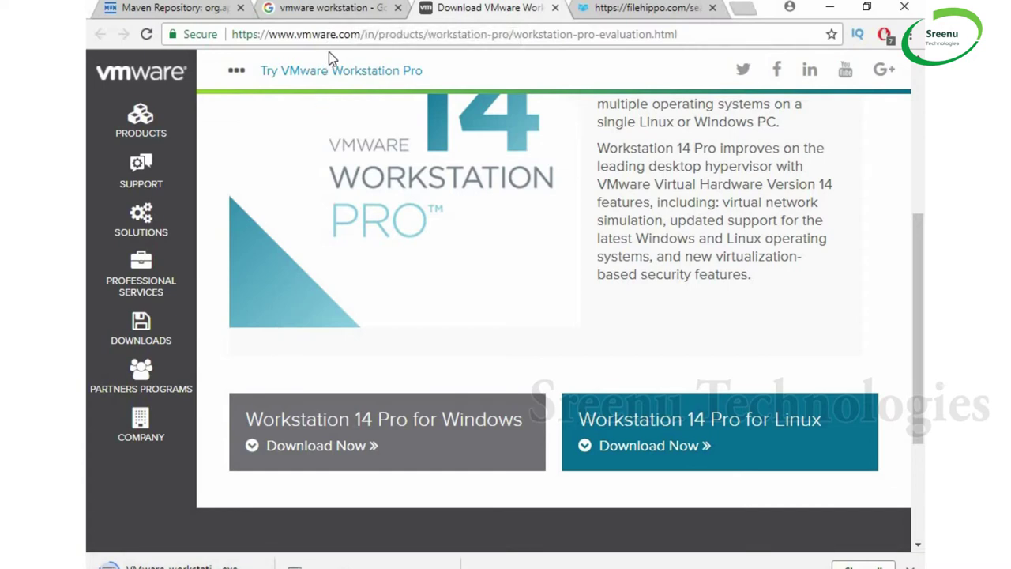
# Show the VMware-workstation-full-14.1.1-7528167 download from Chrome's download bar in File Explorer
pyautogui.click(676, 8)
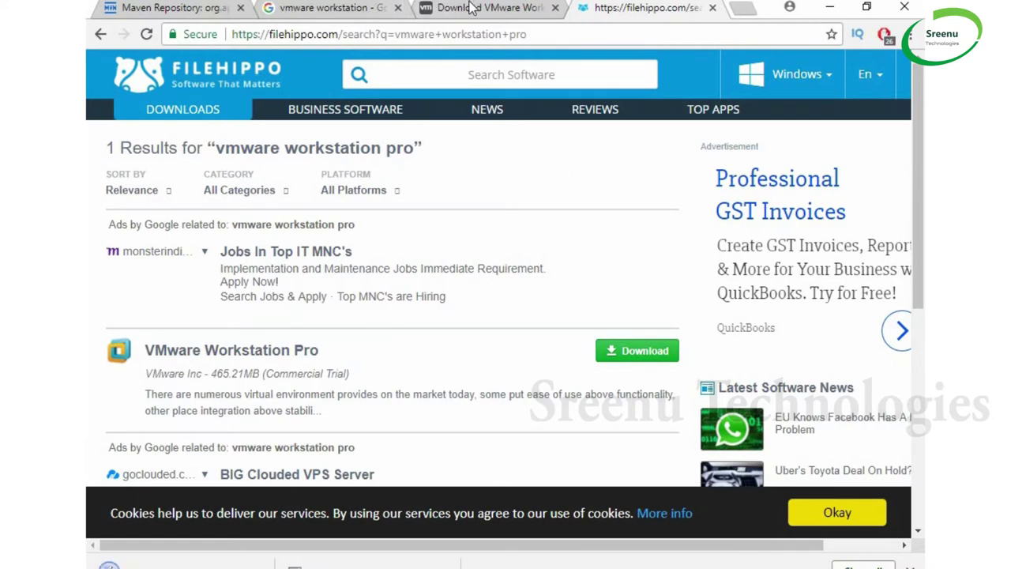
pyautogui.hotkey('ctrl', 'shift', 'Tab')
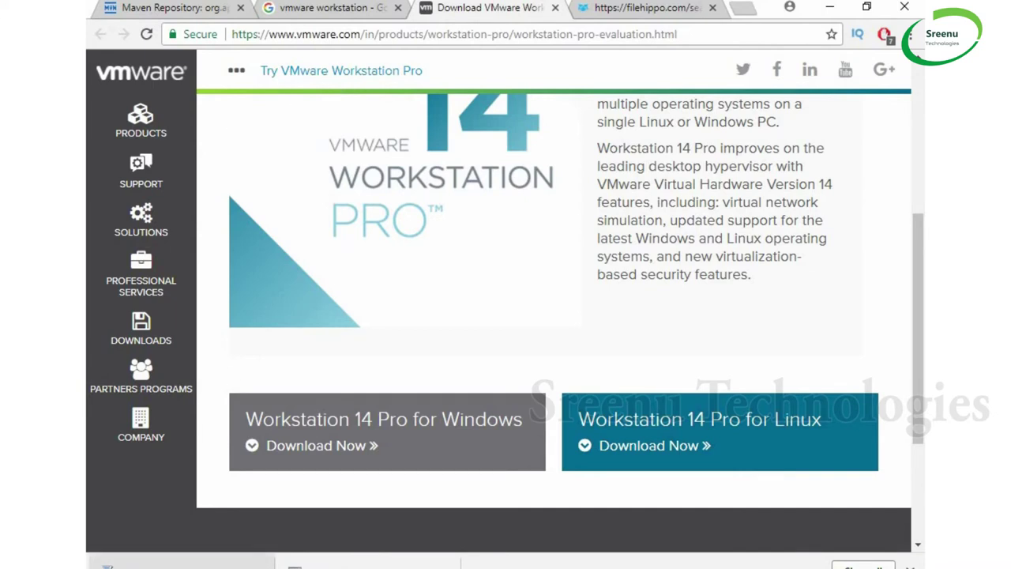
pyautogui.click(263, 563)
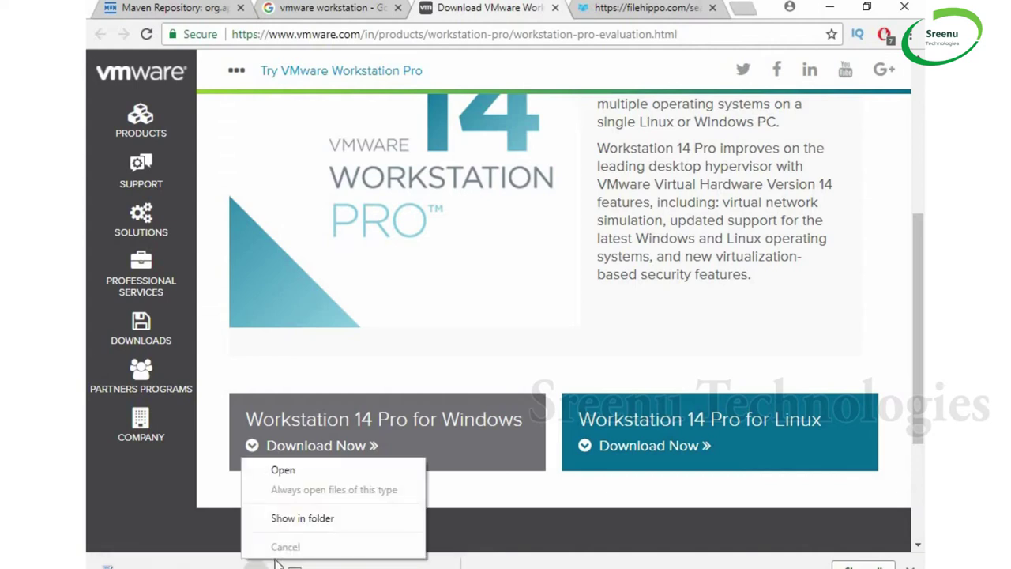
pyautogui.click(310, 521)
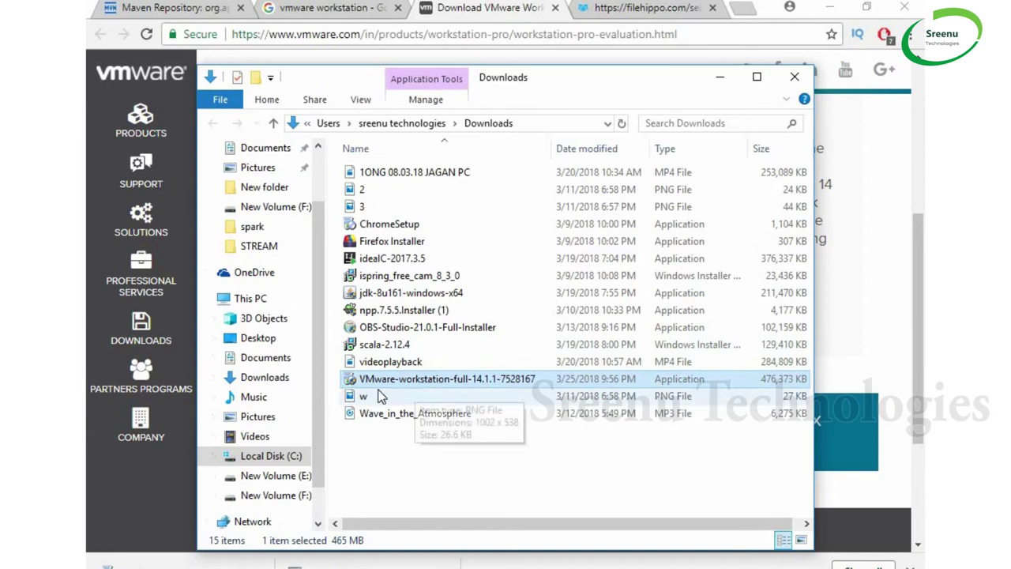
# Run the VMware-workstation-full installer, then minimize Chrome and the Downloads folder
pyautogui.doubleClick(458, 386)
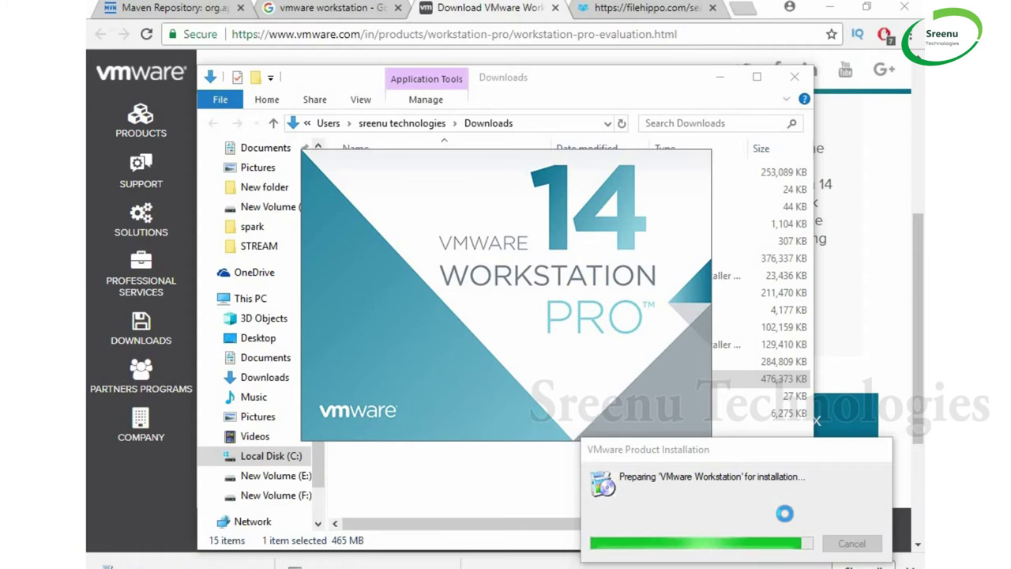
pyautogui.click(830, 6)
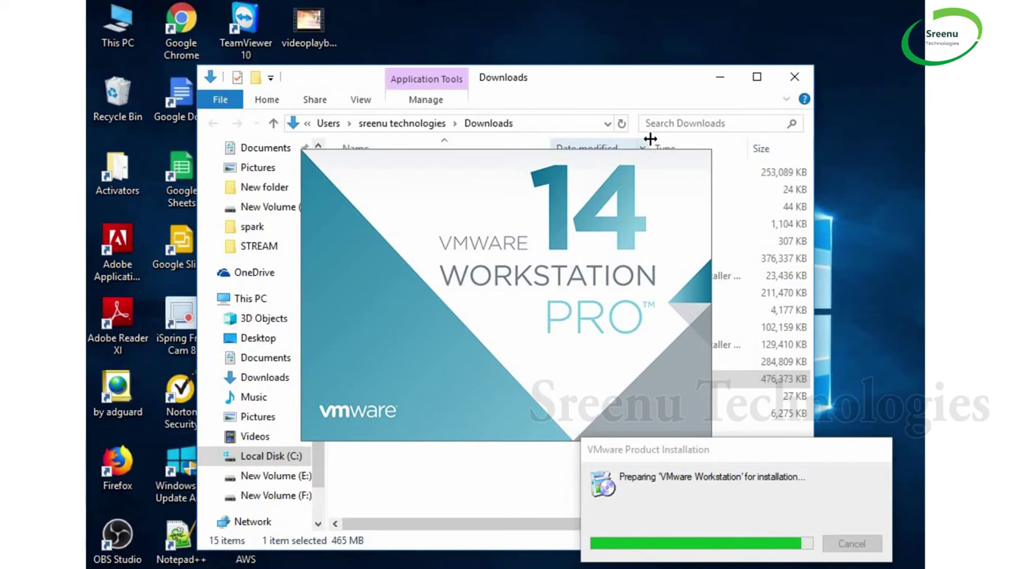
pyautogui.click(721, 79)
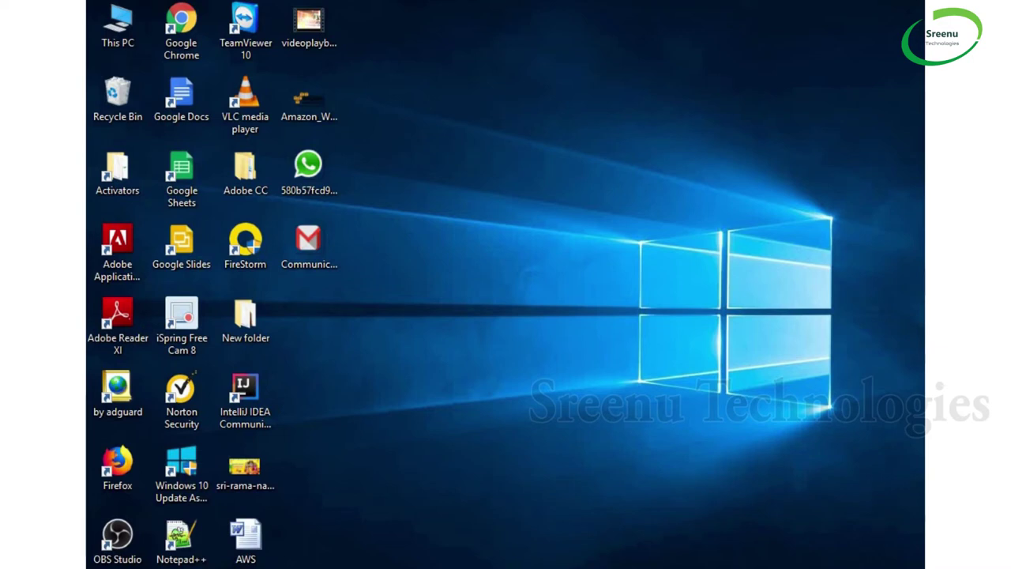
# Refresh the desktop twice while waiting for the VMware Workstation Pro Setup Wizard to appear
pyautogui.rightClick(760, 169)
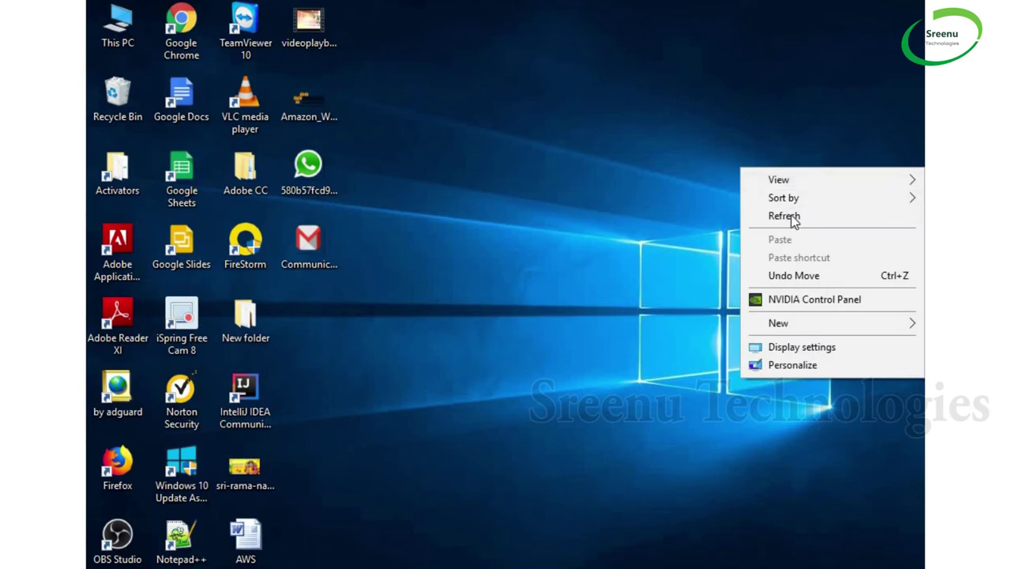
pyautogui.click(792, 218)
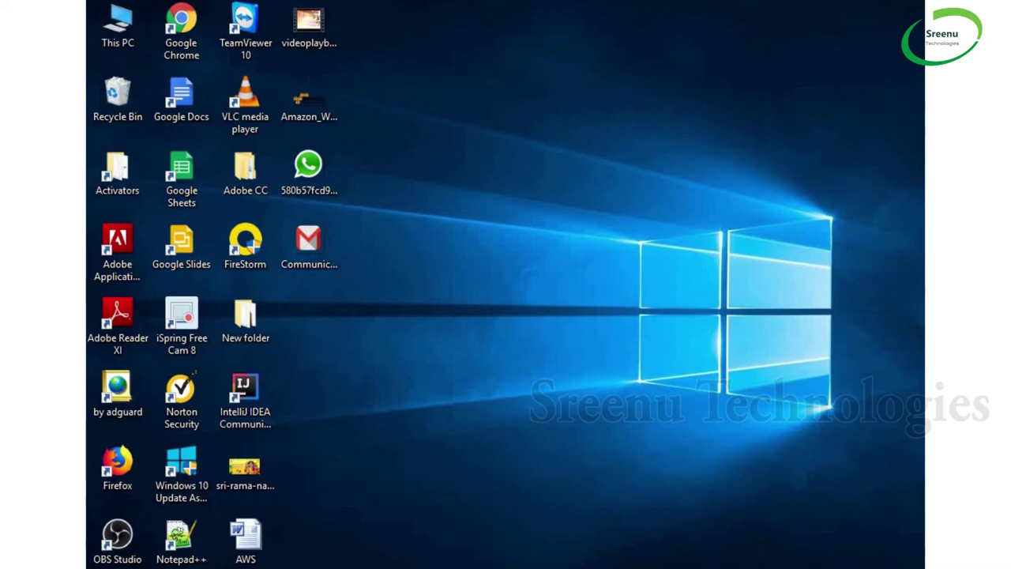
pyautogui.rightClick(716, 182)
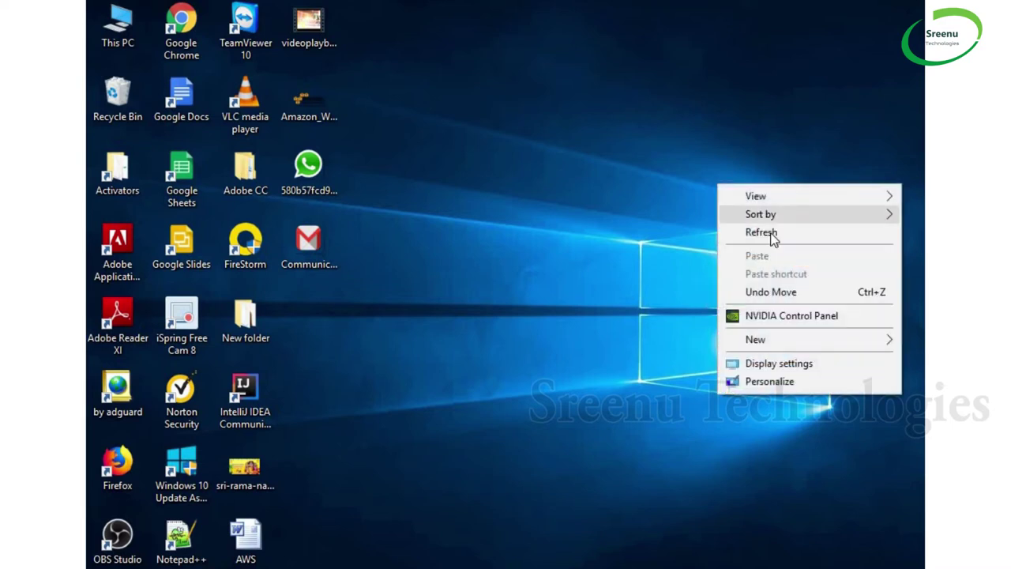
pyautogui.click(770, 233)
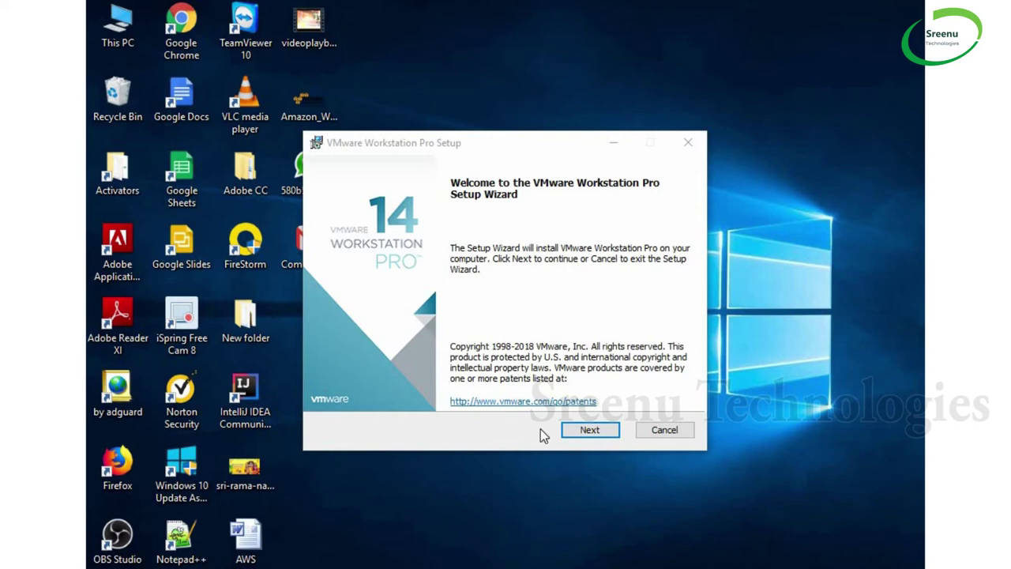
# Start the setup wizard, accept the license terms, and keep the default installation folder
pyautogui.click(588, 428)
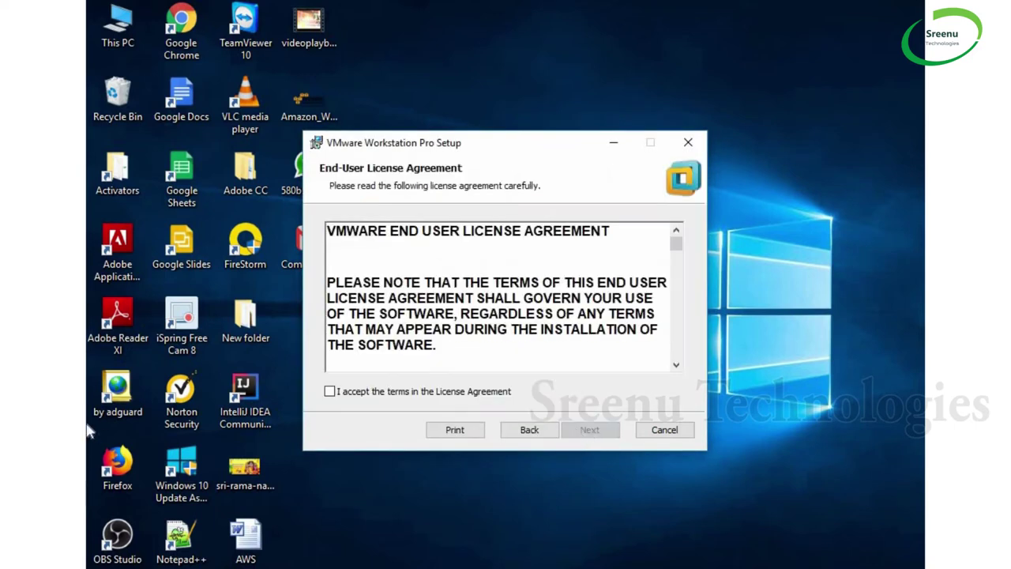
pyautogui.click(331, 392)
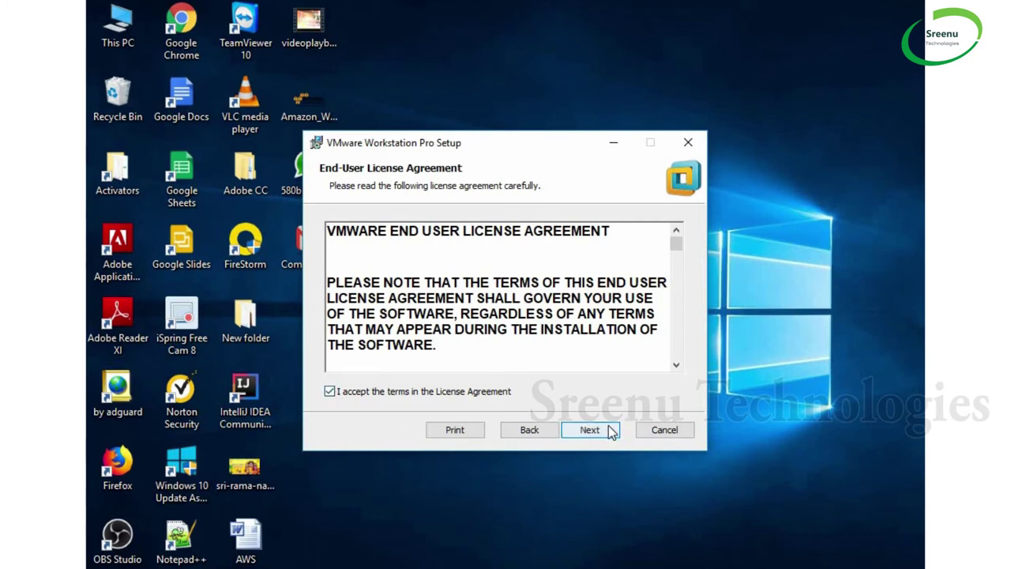
pyautogui.click(613, 431)
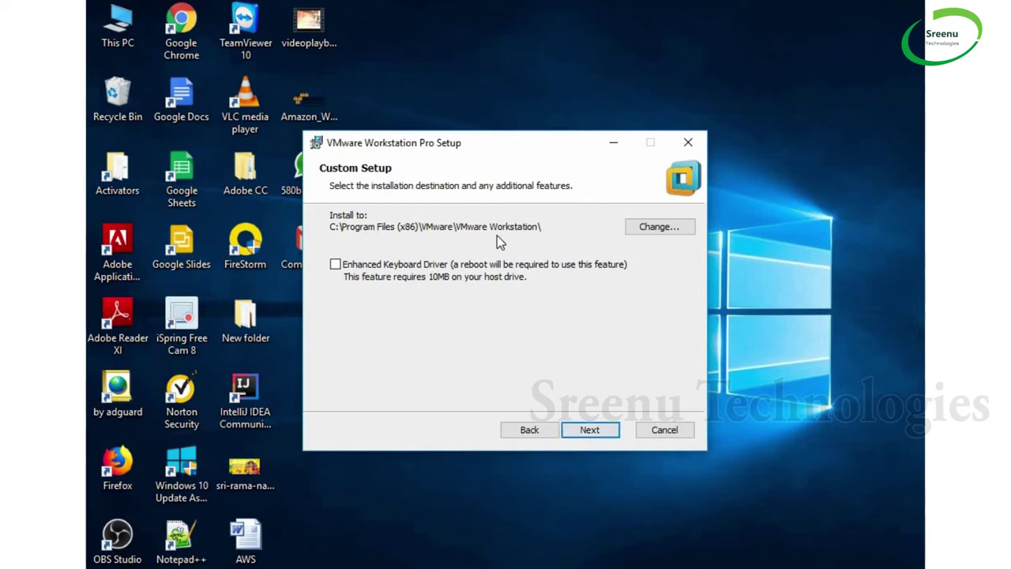
pyautogui.click(590, 430)
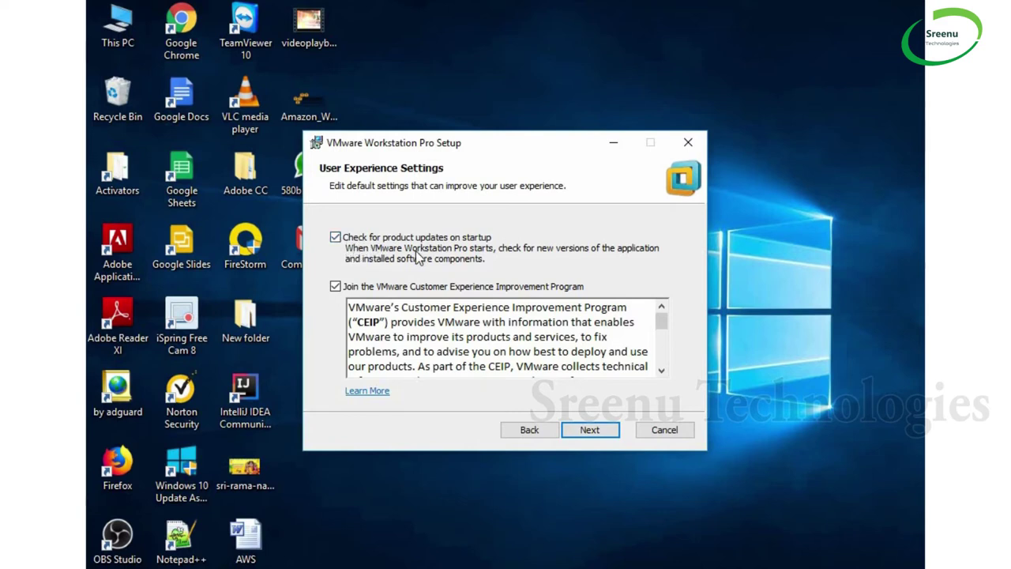
# Turn off startup update checks and the experience program, keep both shortcuts, and install
pyautogui.click(335, 237)
pyautogui.click(335, 286)
pyautogui.click(600, 432)
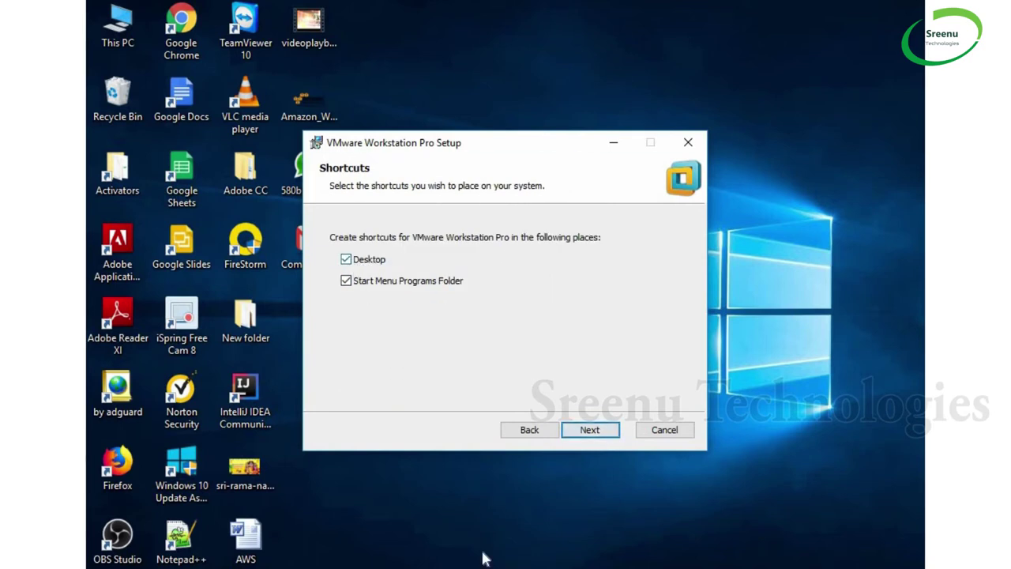
pyautogui.click(591, 431)
pyautogui.click(589, 431)
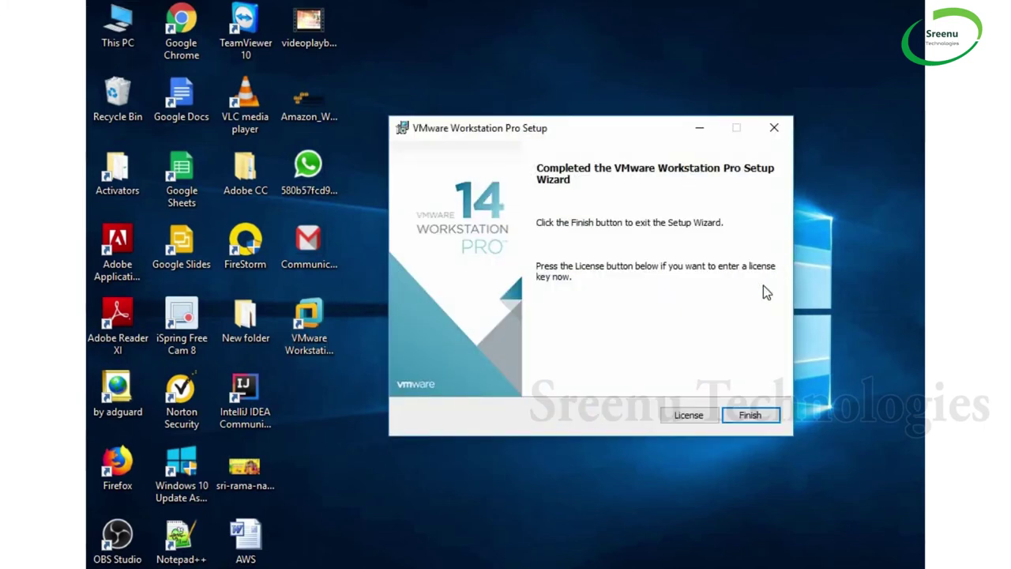
# Close the installer, launch VMware Workstation Pro on the 30-day trial, and maximize its window
pyautogui.click(757, 418)
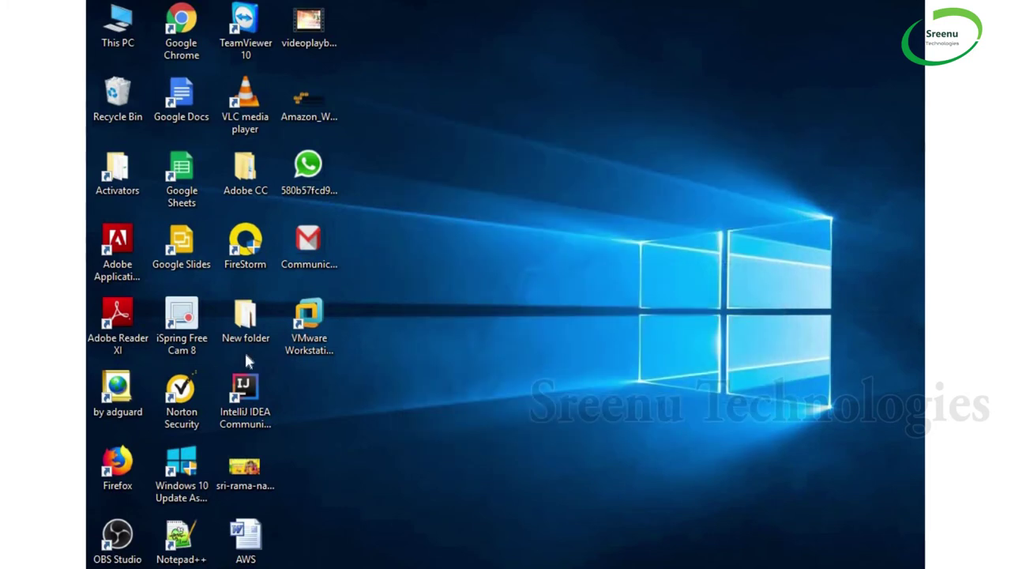
pyautogui.doubleClick(314, 318)
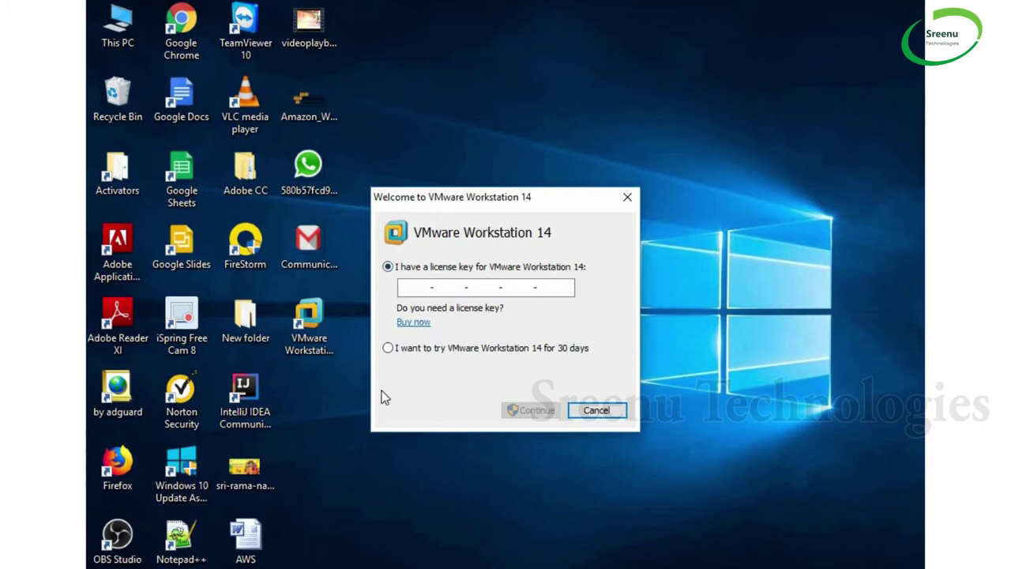
pyautogui.click(388, 349)
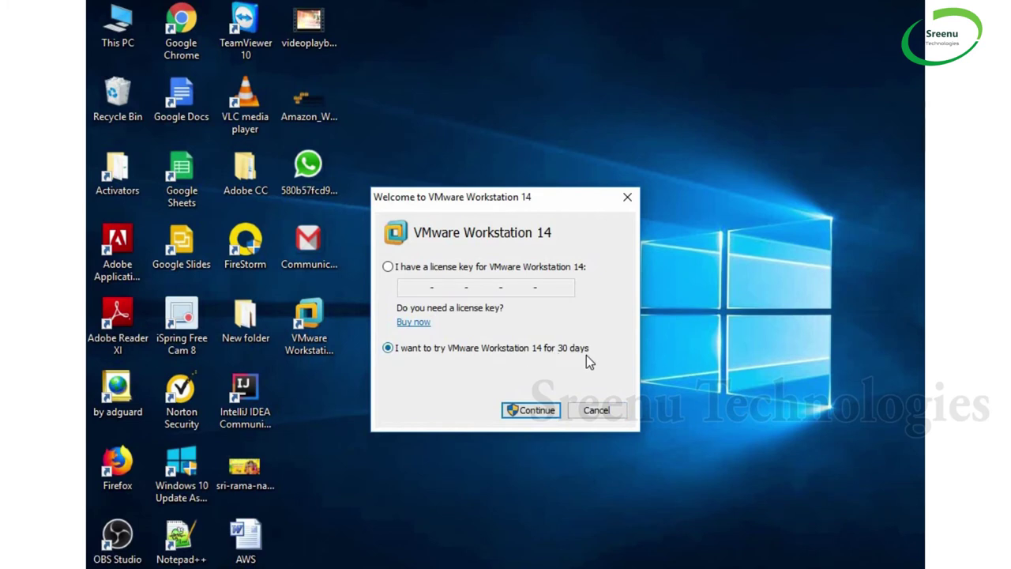
pyautogui.click(535, 409)
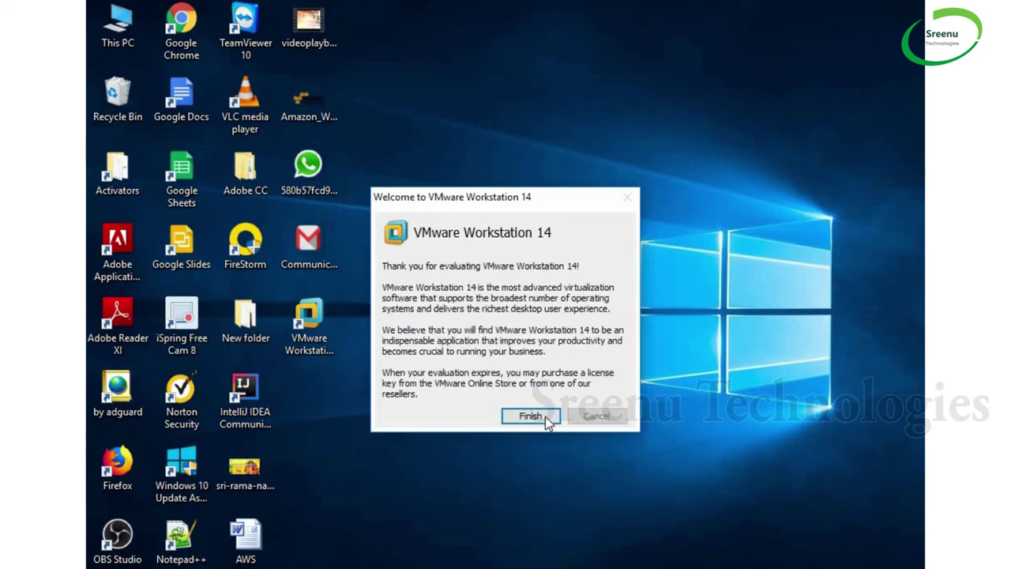
pyautogui.click(545, 417)
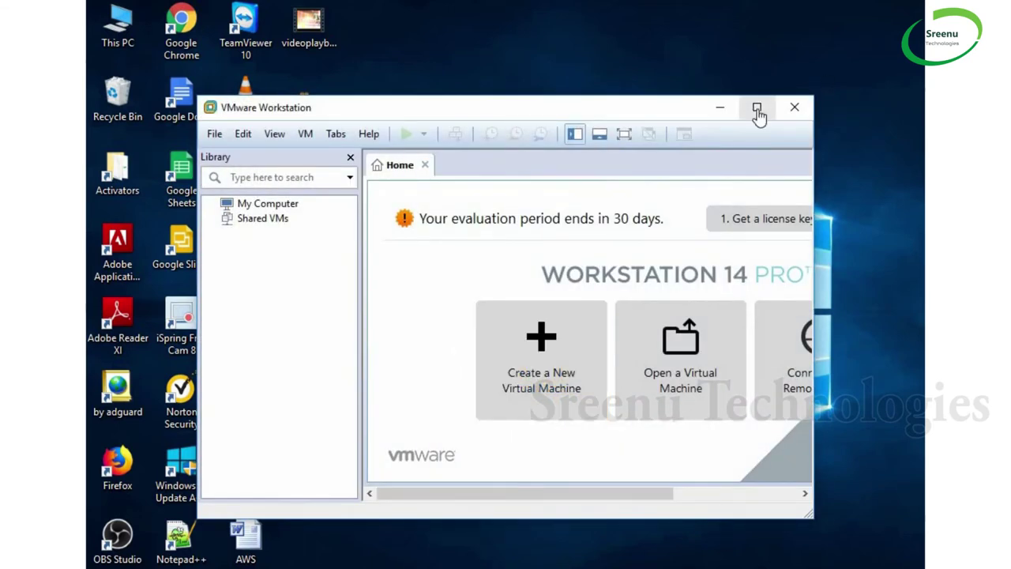
pyautogui.click(757, 110)
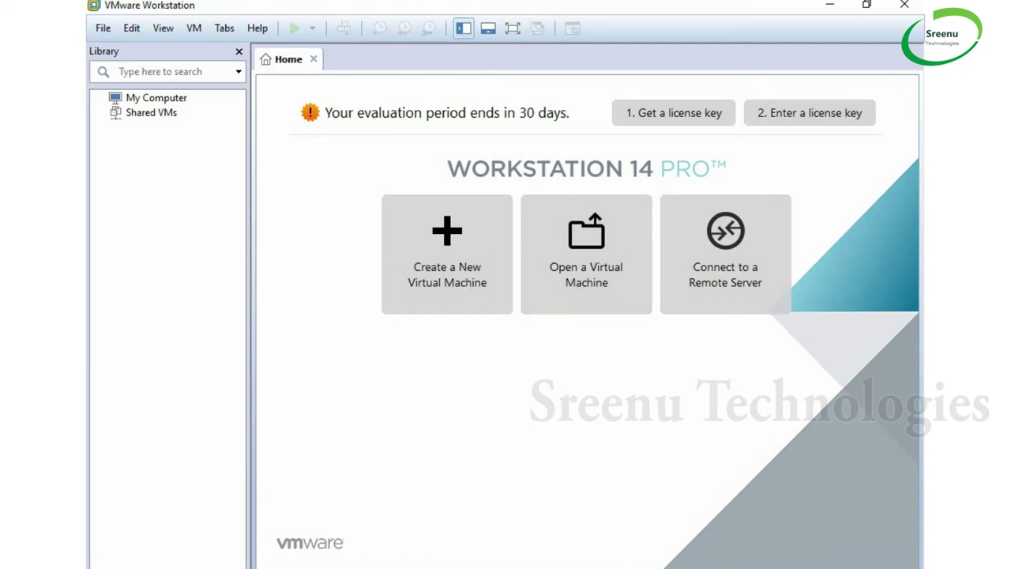
# Append 'and installed' to step 1 in the Notepad++ notes, highlighting steps 2 and 3
pyautogui.hotkey('alt', 'Tab')
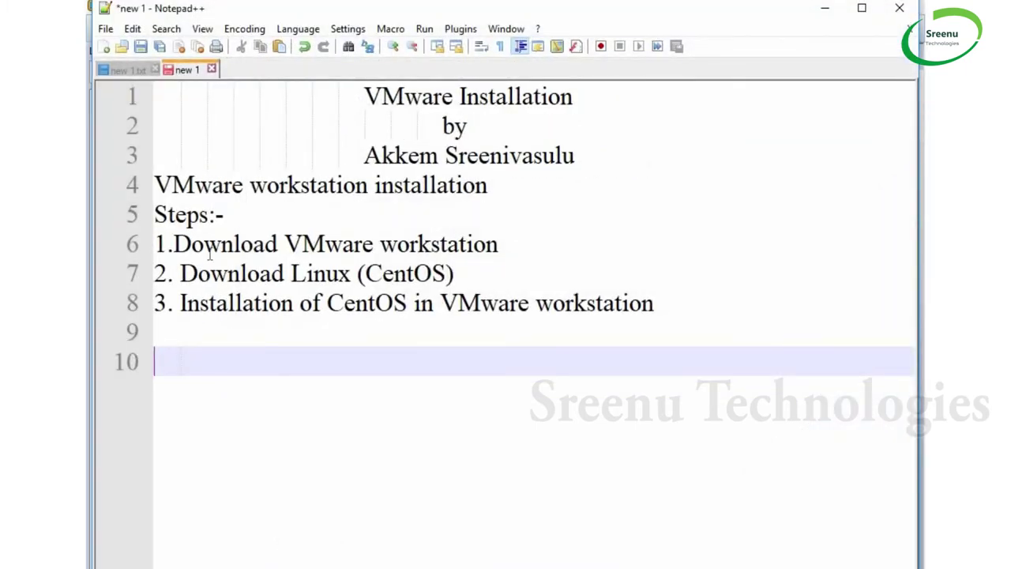
pyautogui.moveTo(204, 245); pyautogui.dragTo(393, 253)
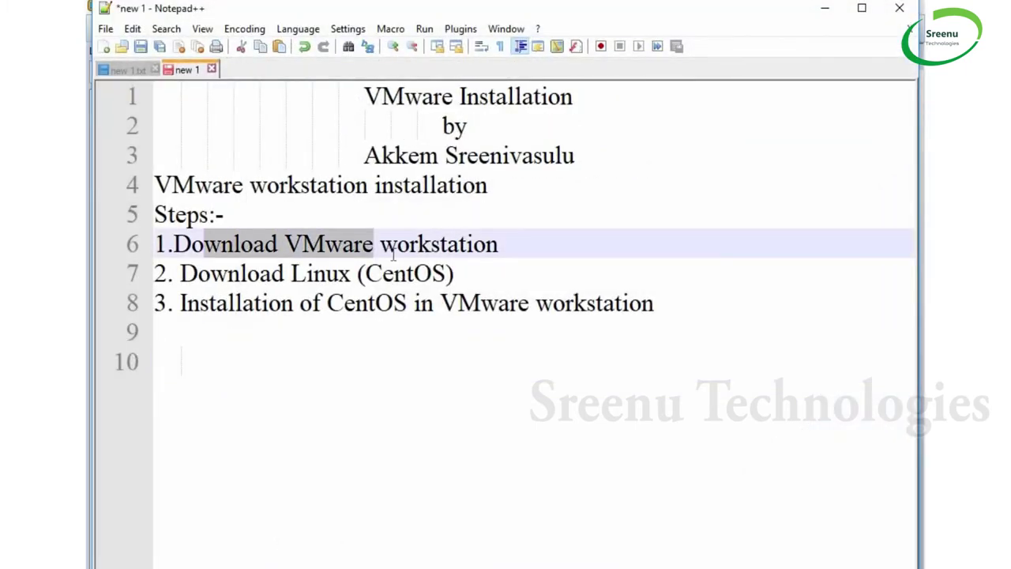
pyautogui.click(546, 244)
pyautogui.write('an')
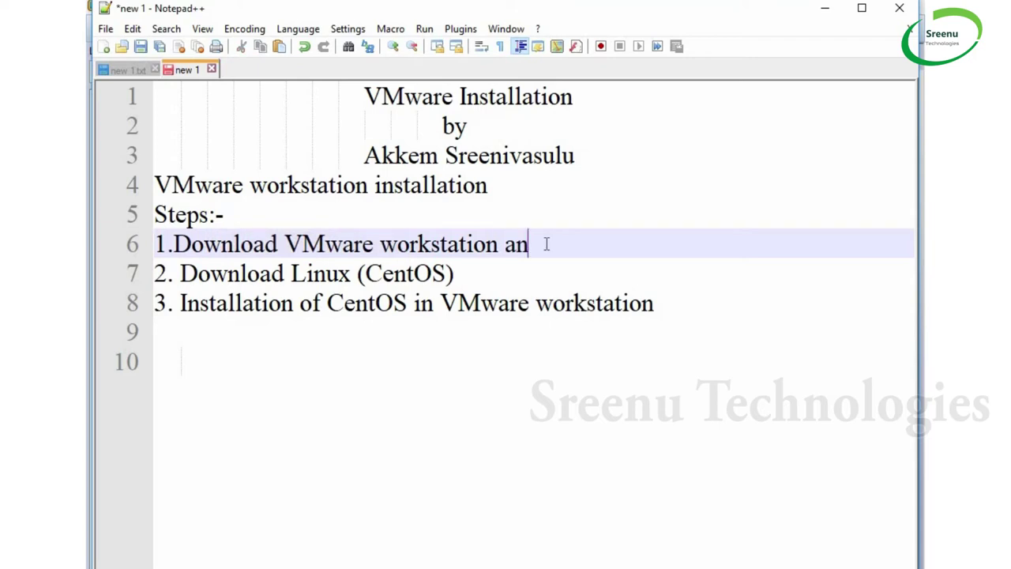
pyautogui.write('d ins')
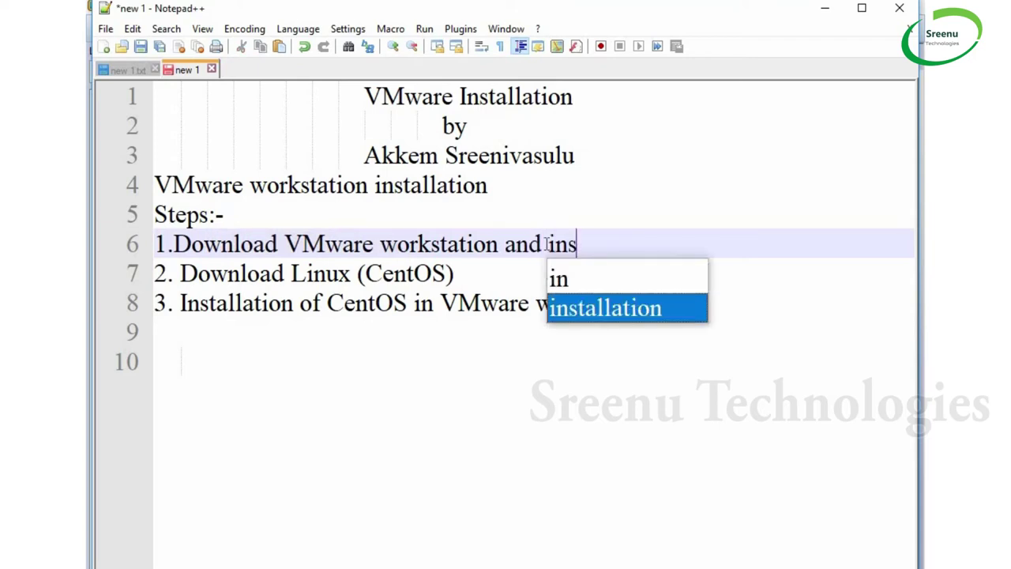
pyautogui.write('talled')
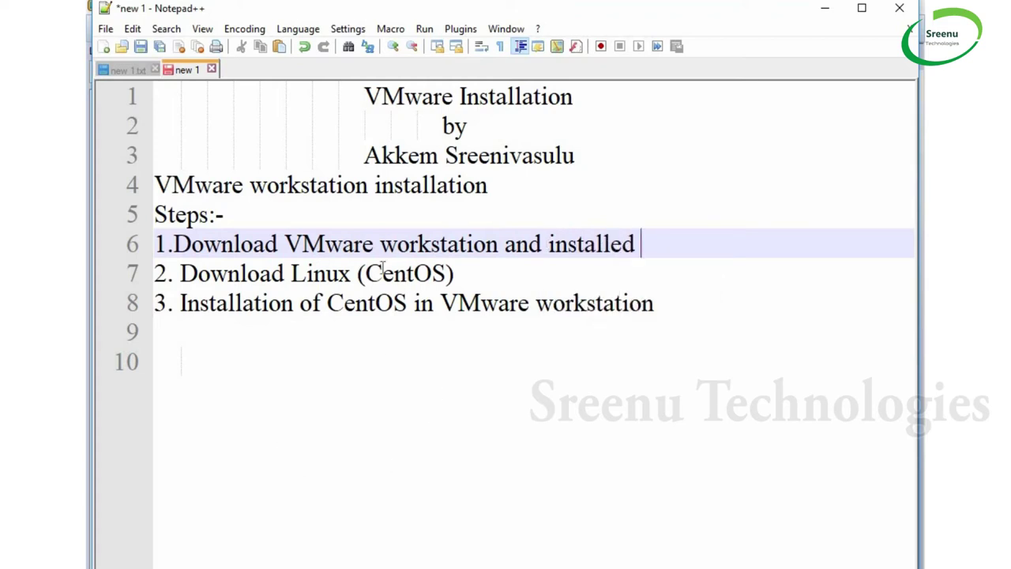
pyautogui.moveTo(371, 274); pyautogui.dragTo(394, 274)
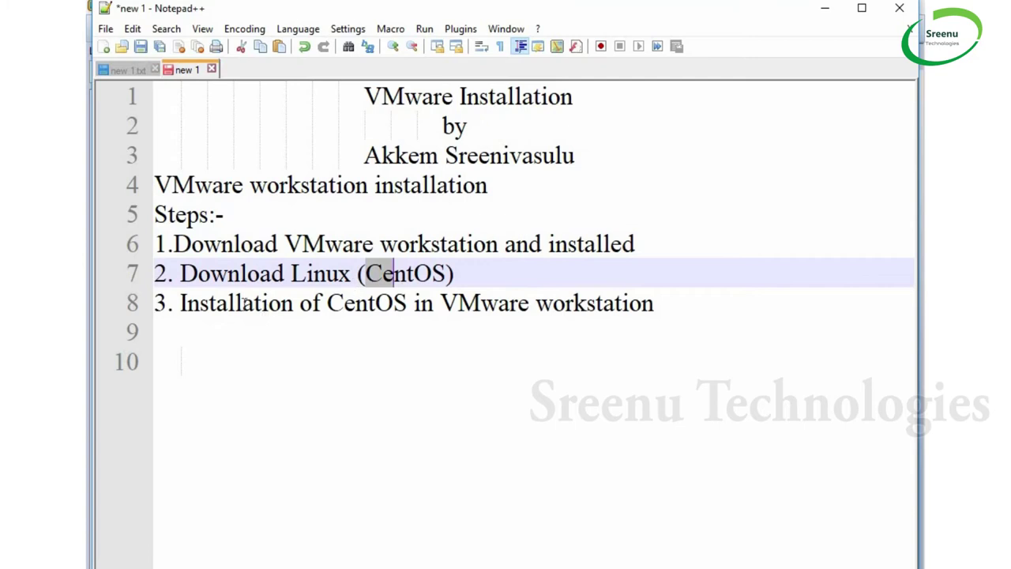
pyautogui.moveTo(242, 303); pyautogui.dragTo(664, 310)
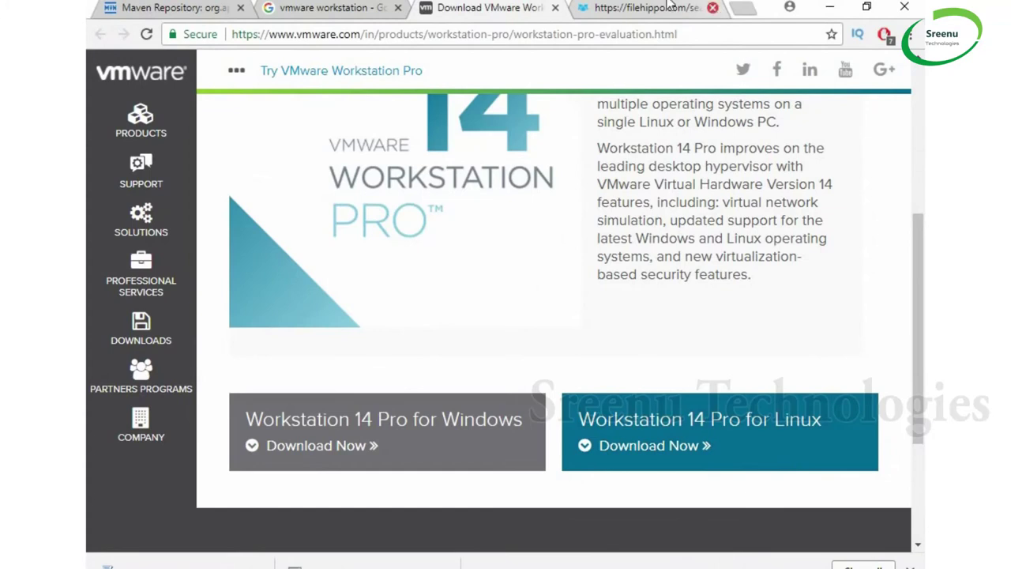
# Close the FileHippo and VMware tabs, search 'centos 7 download', and open the CentOS Project download page
pyautogui.click(713, 7)
pyautogui.click(555, 7)
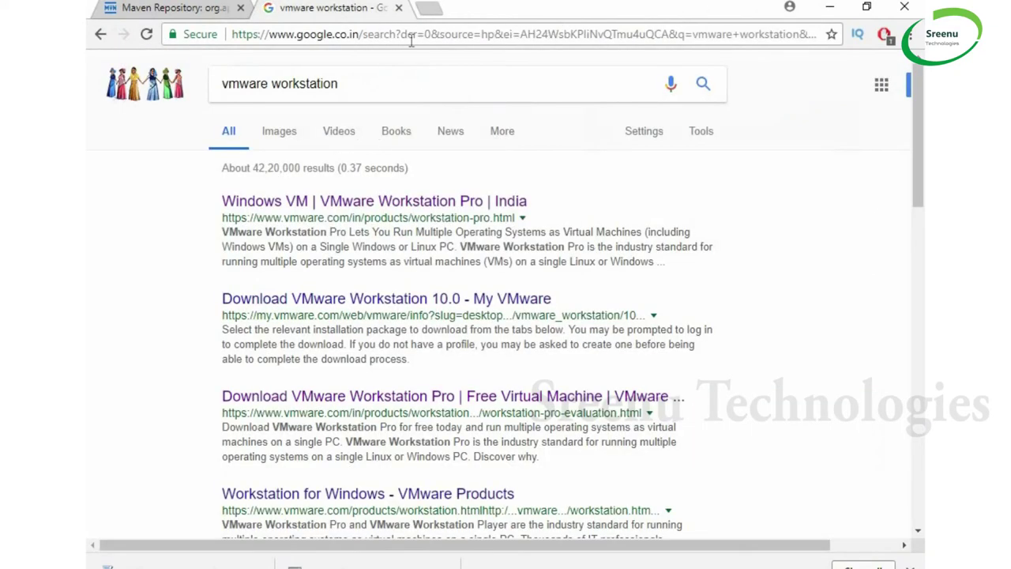
pyautogui.click(413, 78)
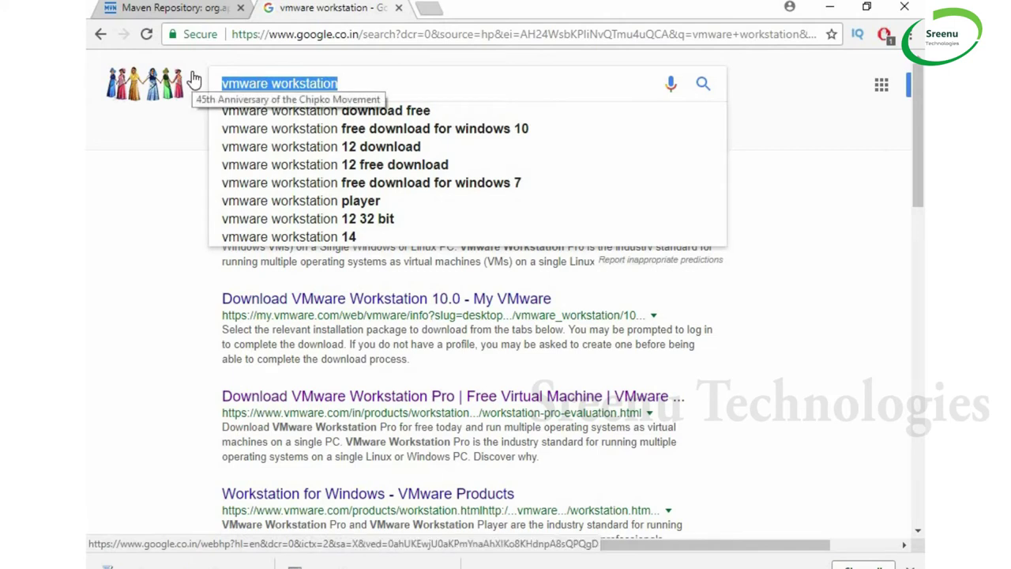
pyautogui.write('centos')
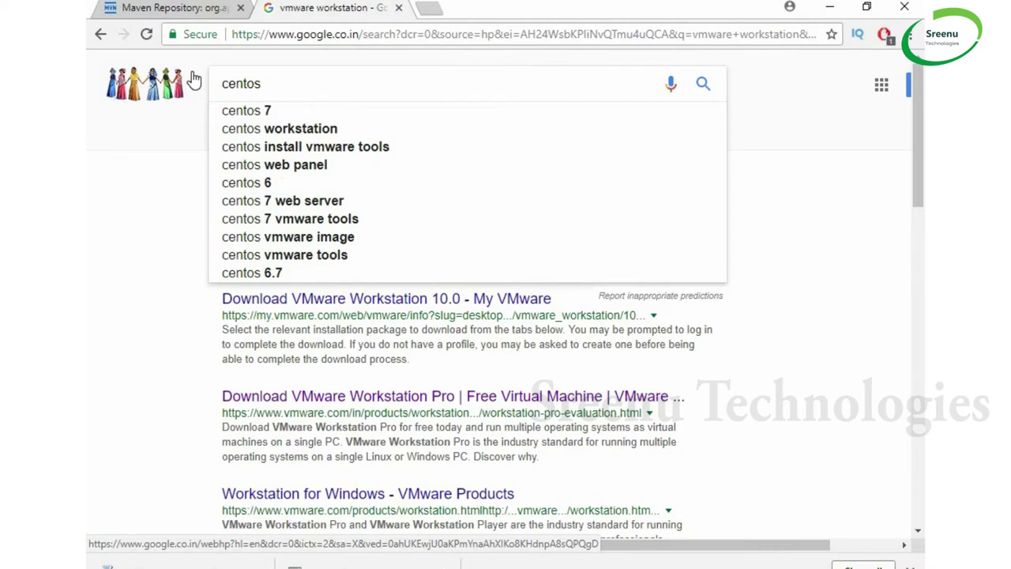
pyautogui.write(' 7 download')
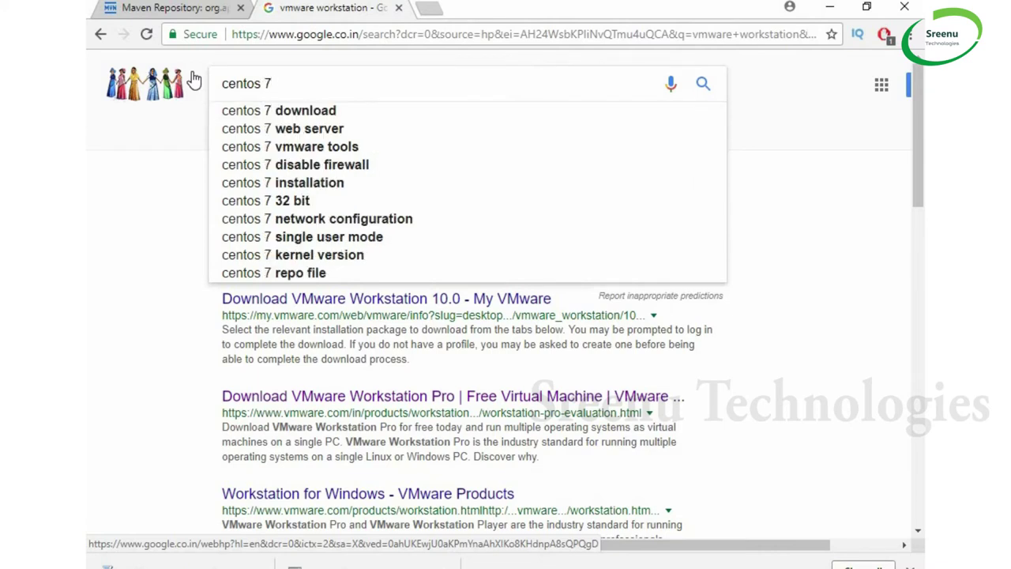
pyautogui.press('Down')
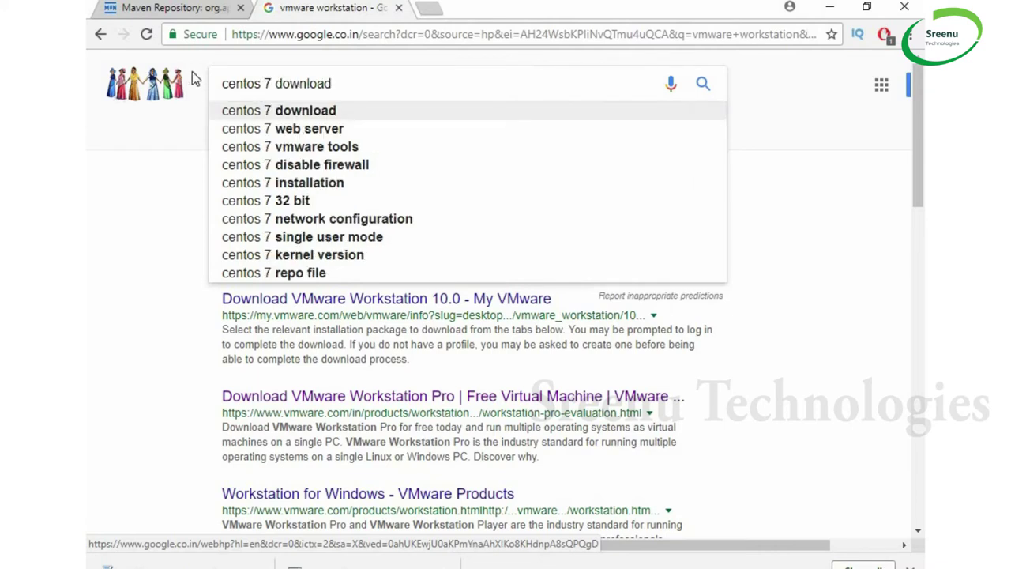
pyautogui.press('Return')
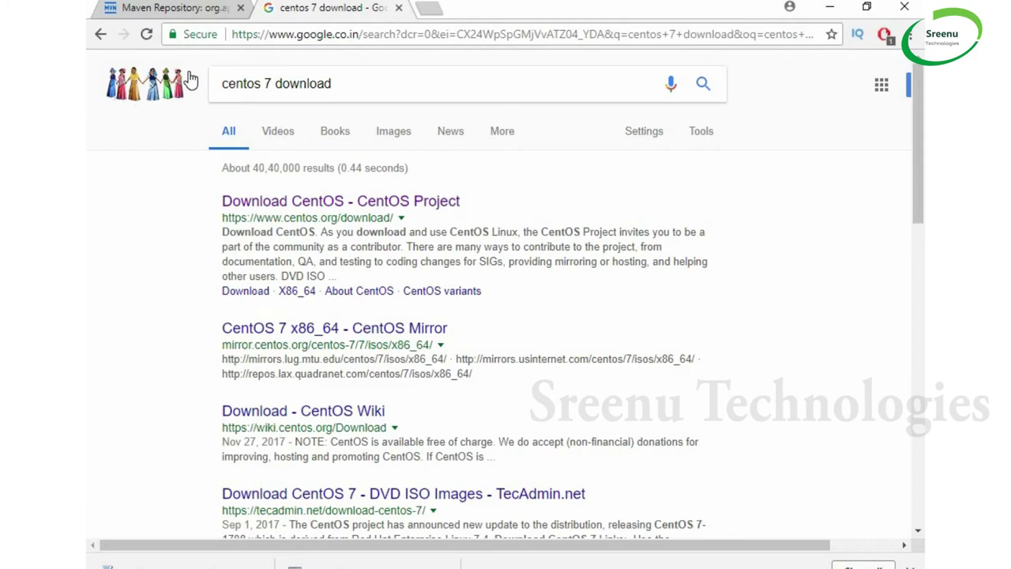
pyautogui.click(293, 202)
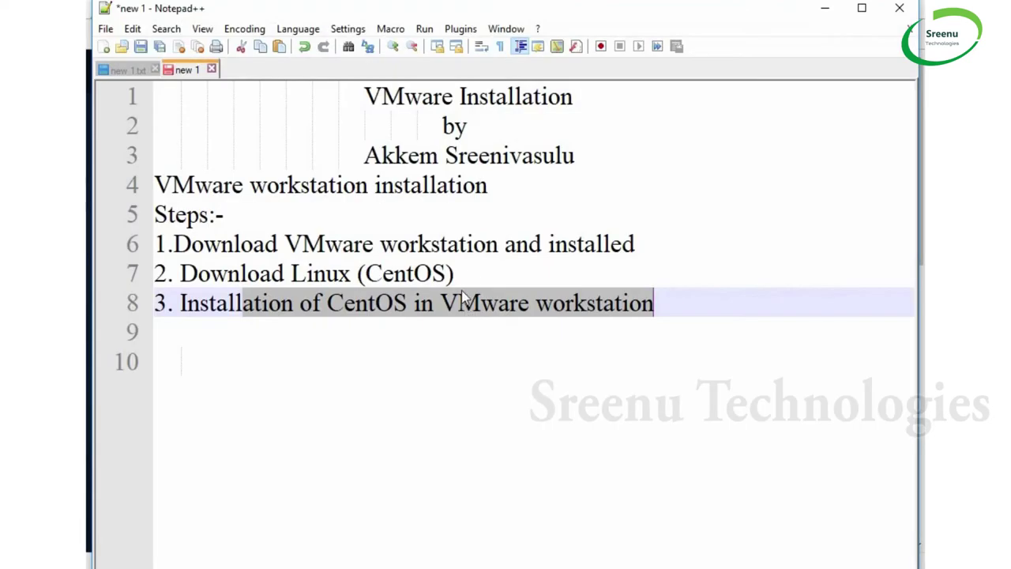
# Add 'DVD iso file' and 'Everthing iso file' as new lines under step 2, Download Linux (CentOS)
pyautogui.click(473, 264)
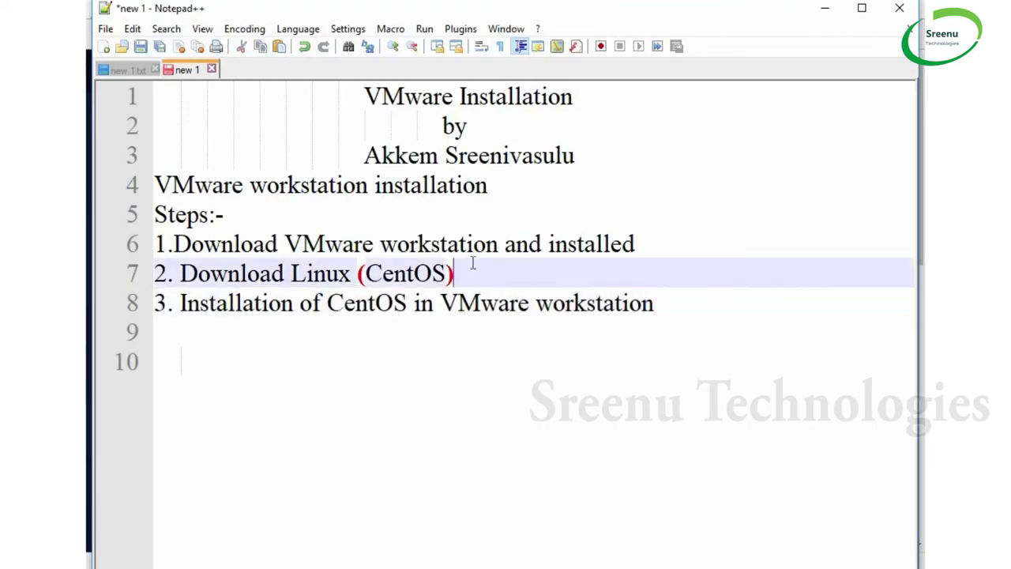
pyautogui.press('Return')
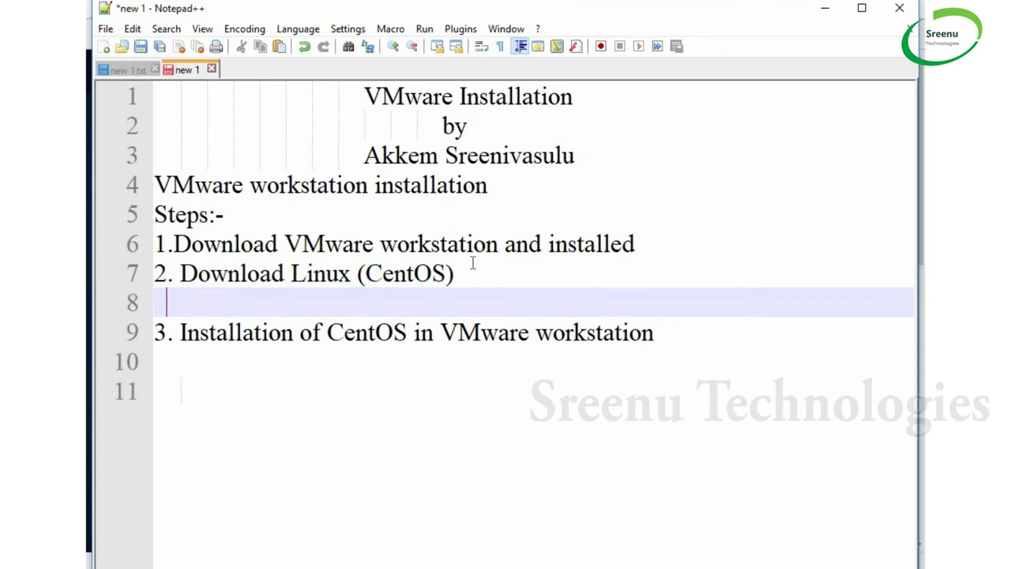
pyautogui.write('DVD iso file')
pyautogui.press('Return')
pyautogui.write('Evert')
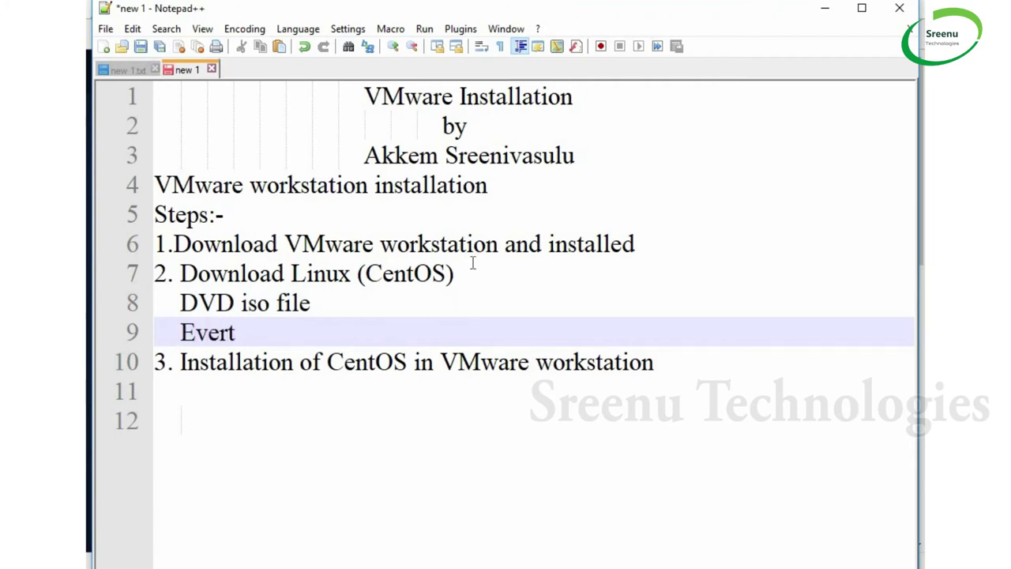
pyautogui.write('hing')
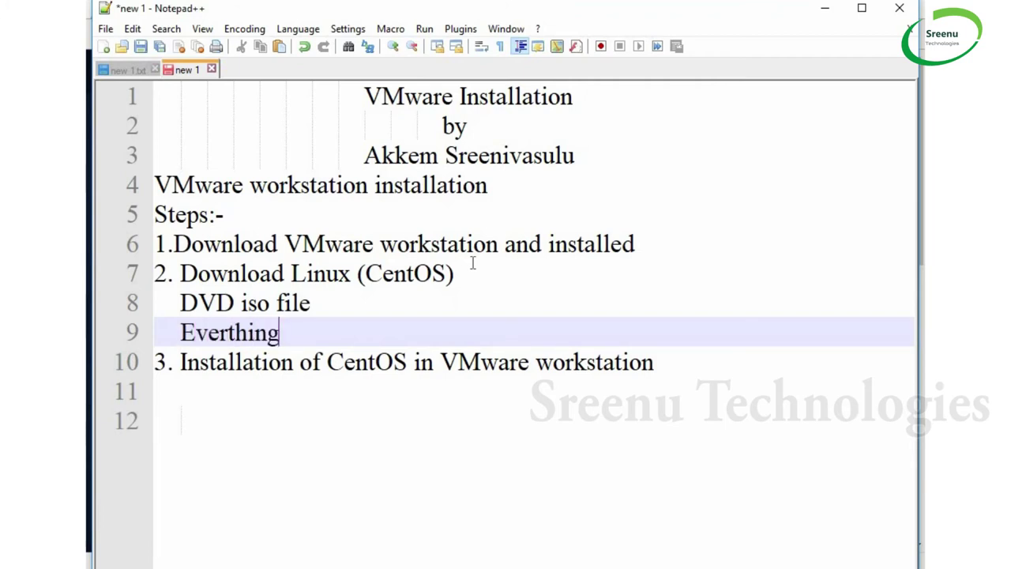
pyautogui.write(' iso file')
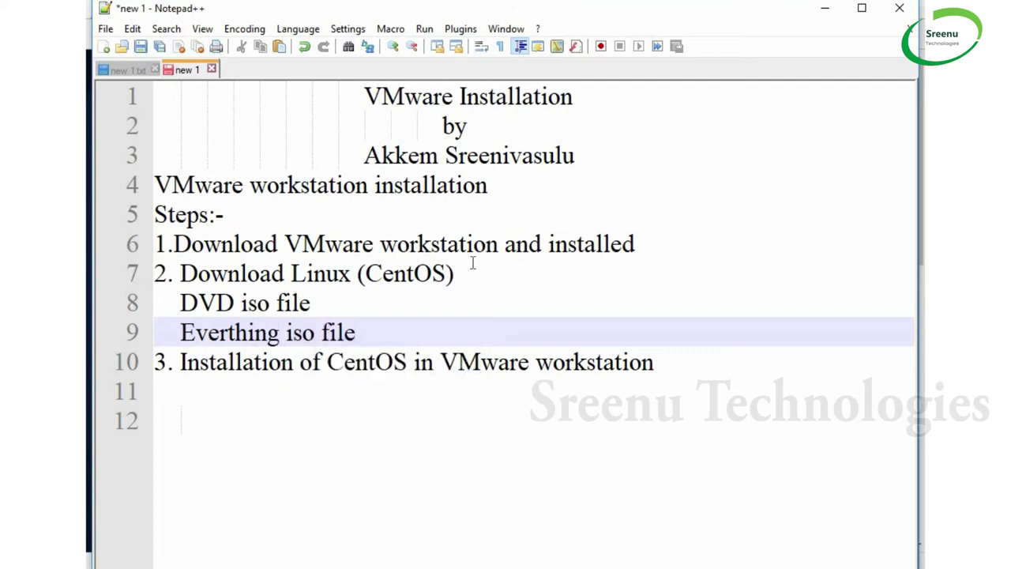
pyautogui.press('Return')
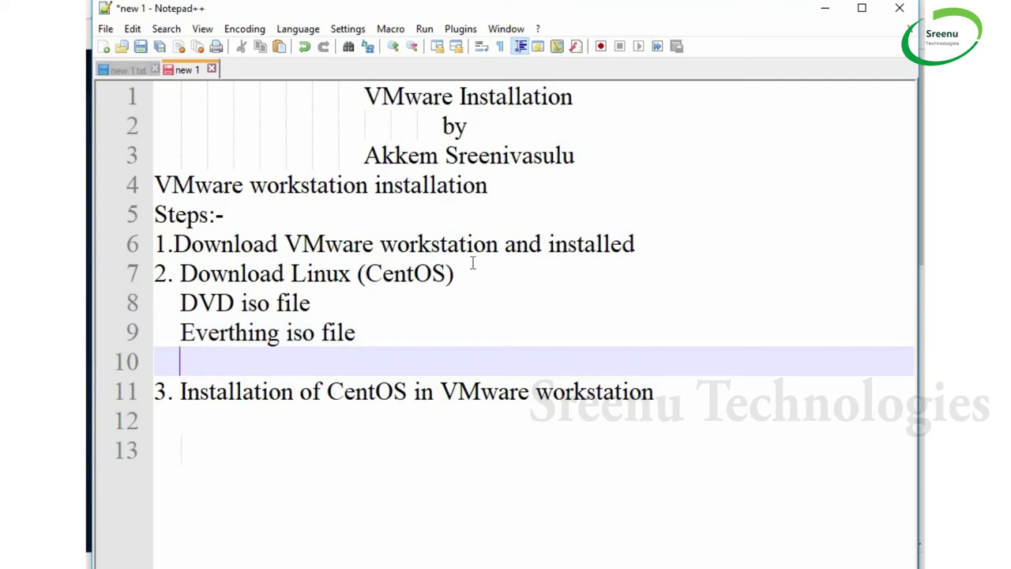
pyautogui.click(826, 6)
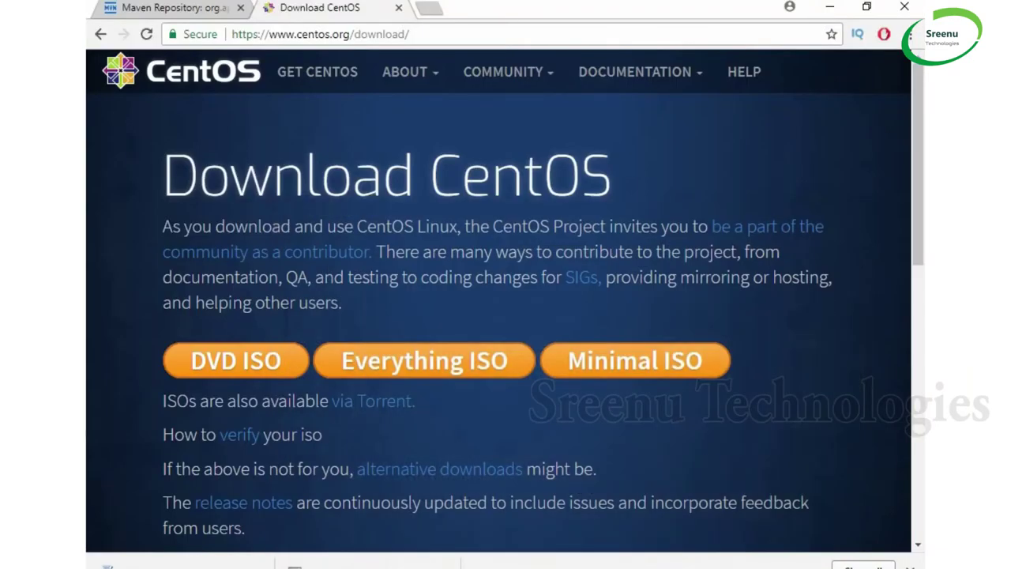
pyautogui.hotkey('alt', 'Tab')
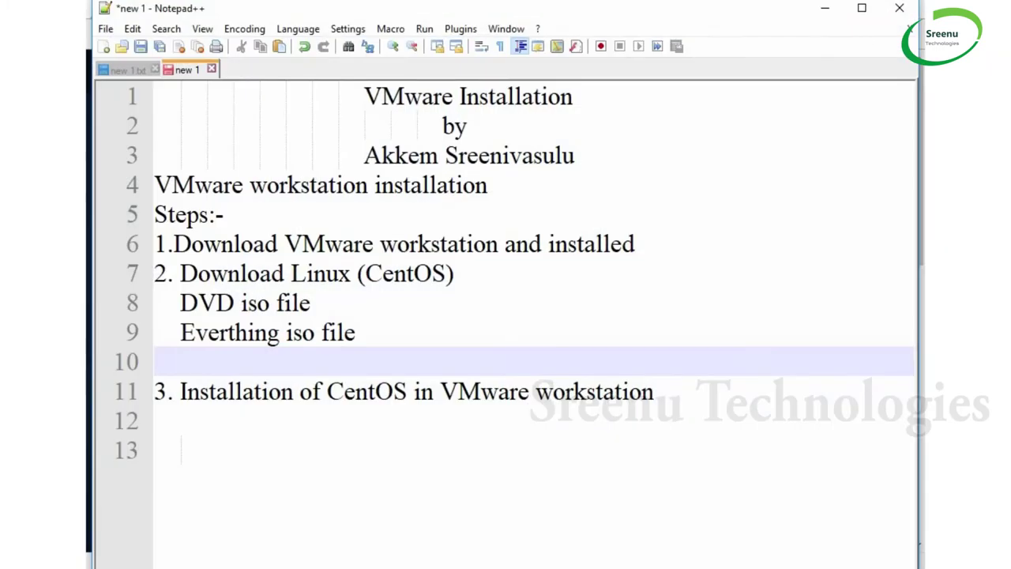
# Add the line 'minimal iso file --- after installation you will see only linux terminal'
pyautogui.write('minimal i')
pyautogui.press('Down')
pyautogui.press('Down')
pyautogui.press('Down')
pyautogui.write('so file ---')
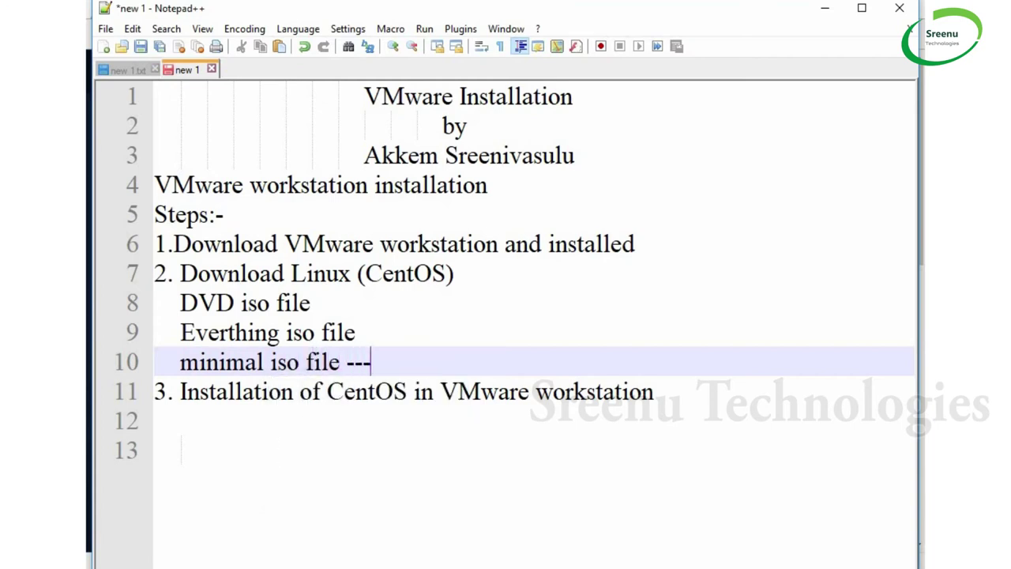
pyautogui.write(' you w')
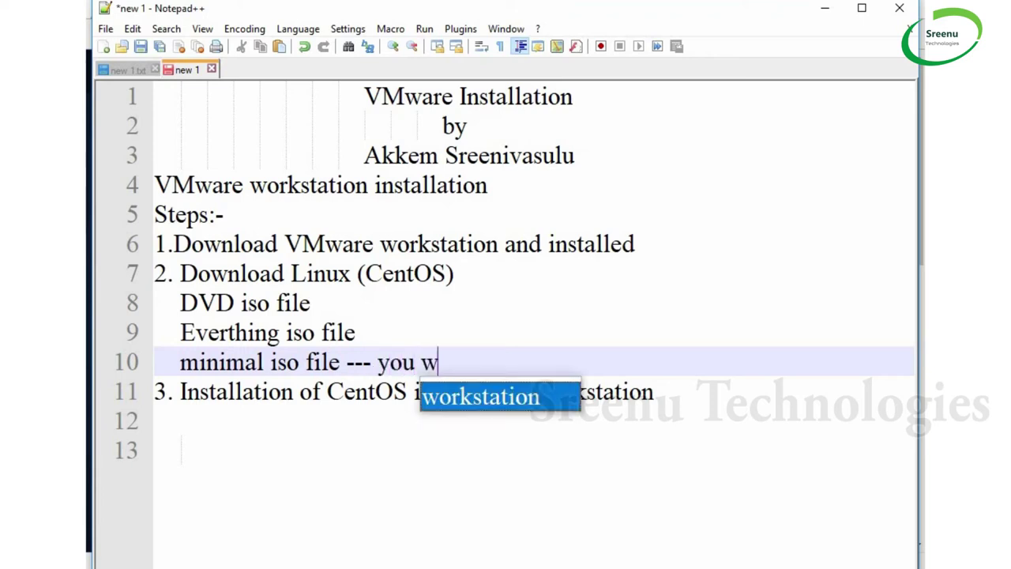
pyautogui.write('ill se')
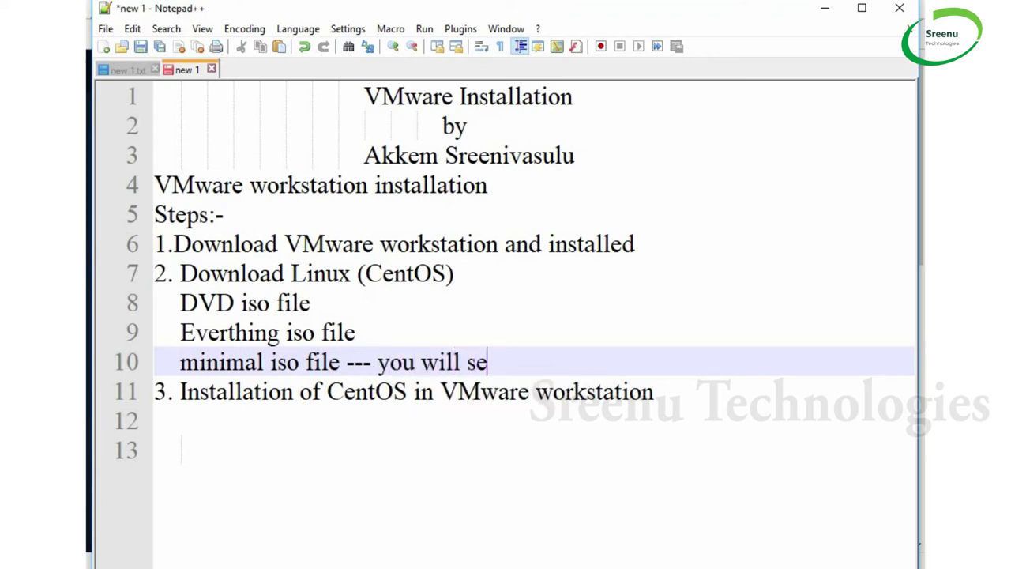
pyautogui.write('e only ')
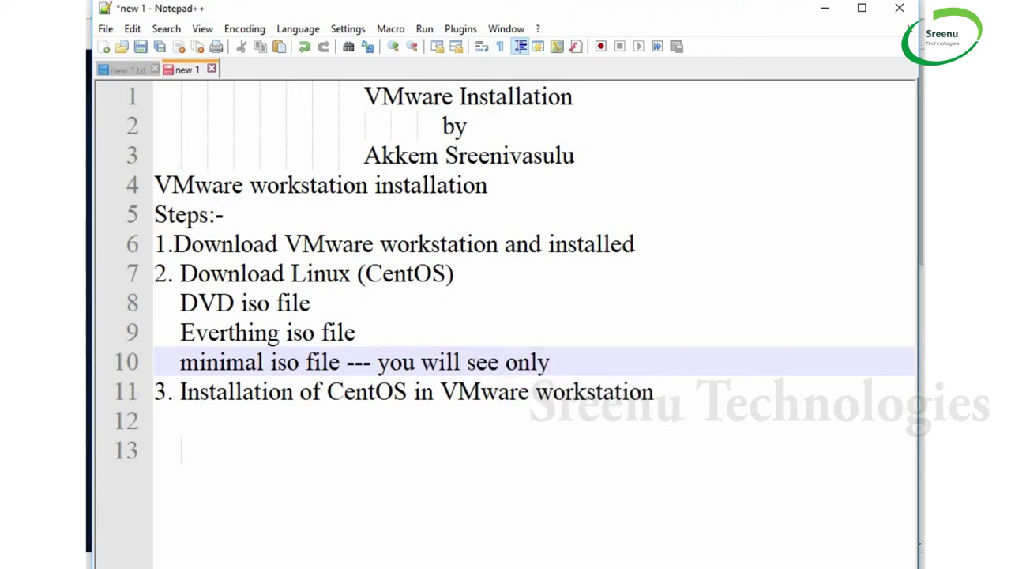
pyautogui.write('terminal')
pyautogui.press('BackSpace')
pyautogui.press('Left')
pyautogui.press('Left')
pyautogui.press('Left')
pyautogui.press('Left')
pyautogui.press('Left')
pyautogui.press('Left')
pyautogui.press('Left')
pyautogui.press('Left')
pyautogui.press('Left')
pyautogui.write('linux')
pyautogui.press('Left')
pyautogui.press('Left')
pyautogui.press('Left')
pyautogui.press('Left')
pyautogui.press('Left')
pyautogui.press('Left')
pyautogui.press('Left')
pyautogui.press('Left')
pyautogui.press('Left')
pyautogui.press('Left')
pyautogui.press('Left')
pyautogui.press('Left')
pyautogui.press('Left')
pyautogui.press('Left')
pyautogui.press('Left')
pyautogui.press('Left')
pyautogui.press('Left')
pyautogui.press('Left')
pyautogui.press('Left')
pyautogui.press('Left')
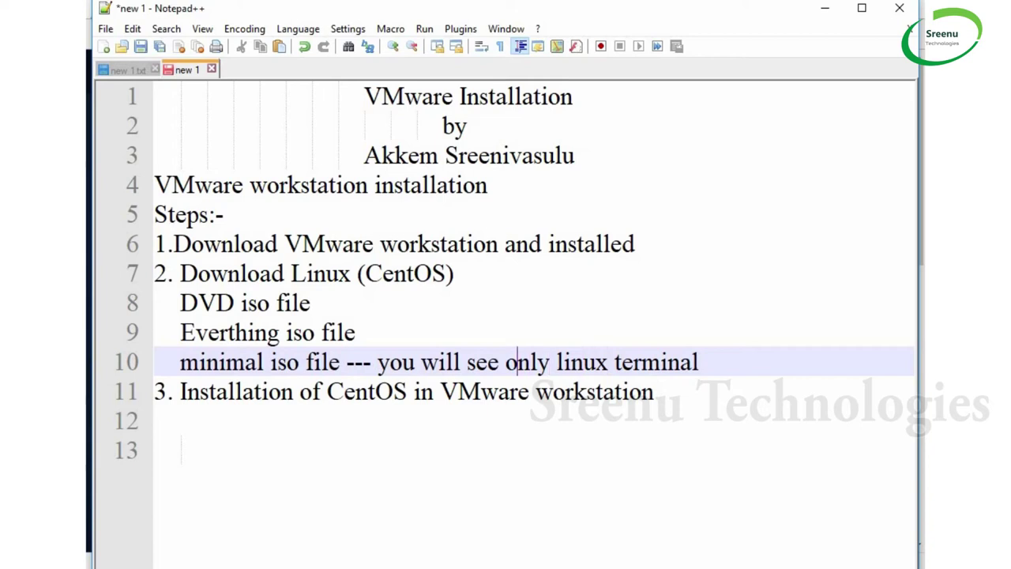
pyautogui.write('after ')
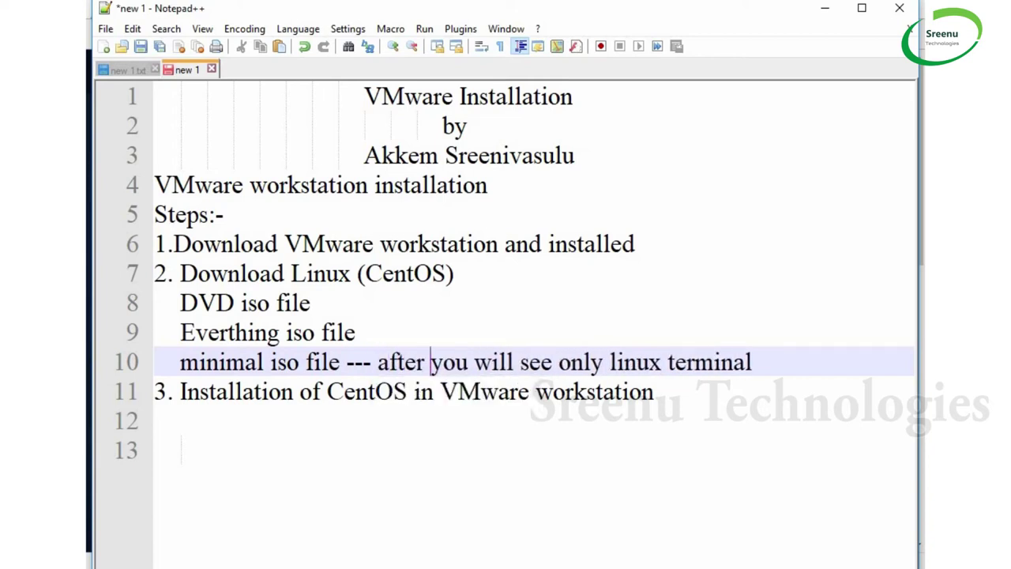
pyautogui.write('installatio')
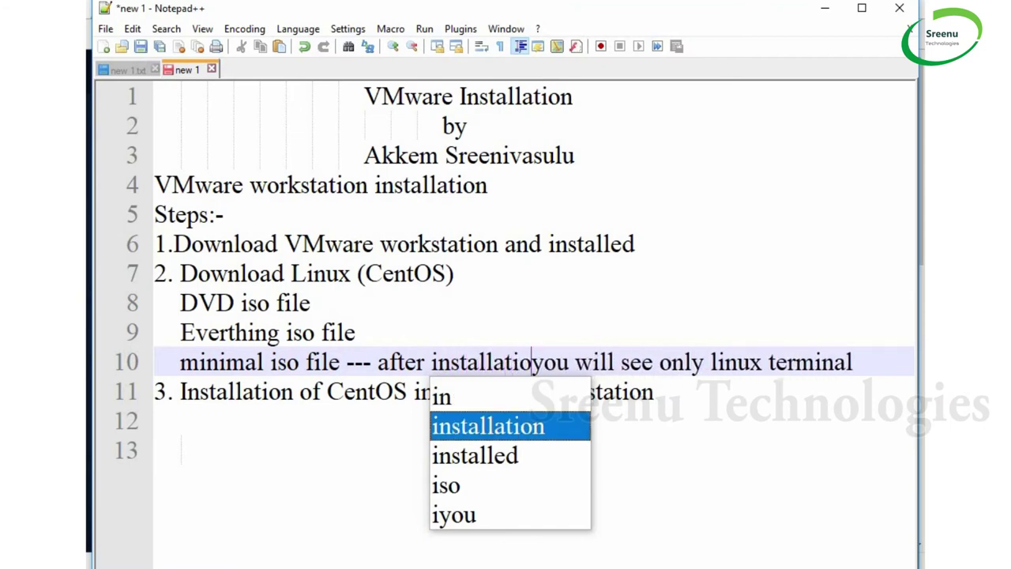
pyautogui.write('n')
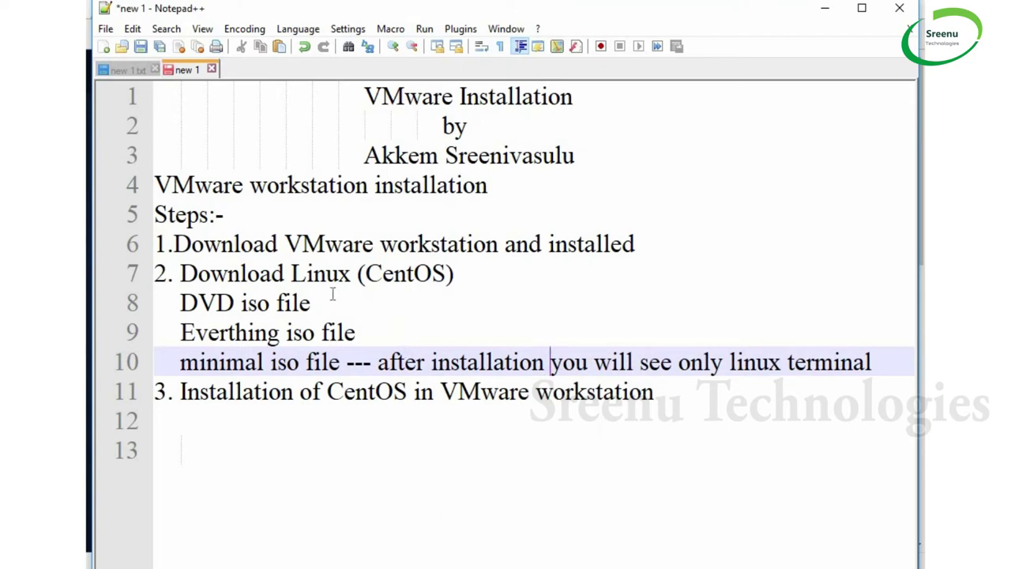
pyautogui.moveTo(179, 302); pyautogui.dragTo(390, 334)
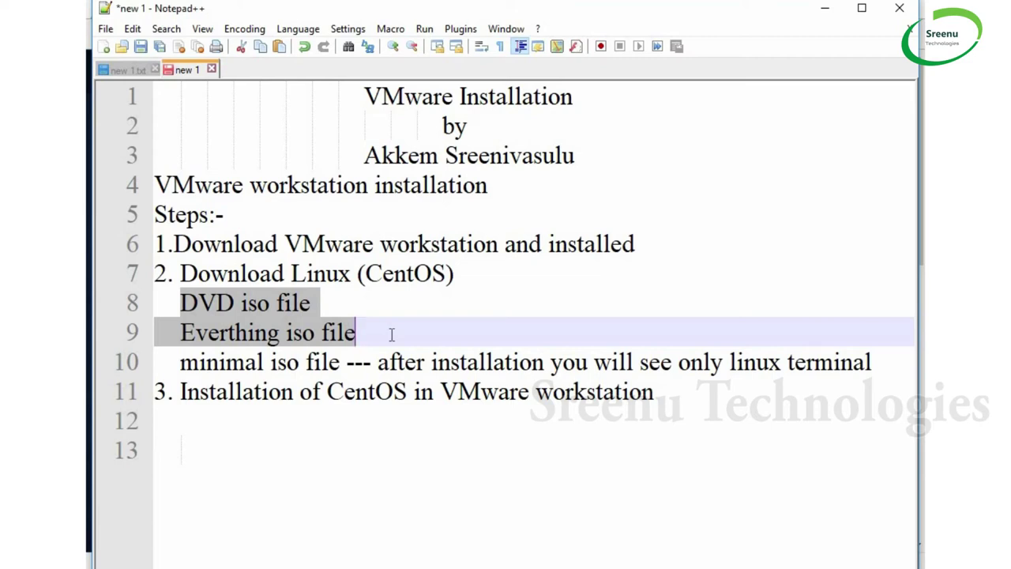
# Add 'GUI and CUI --' to the DVD iso line and copy it onto the Everything iso line
pyautogui.click(368, 304)
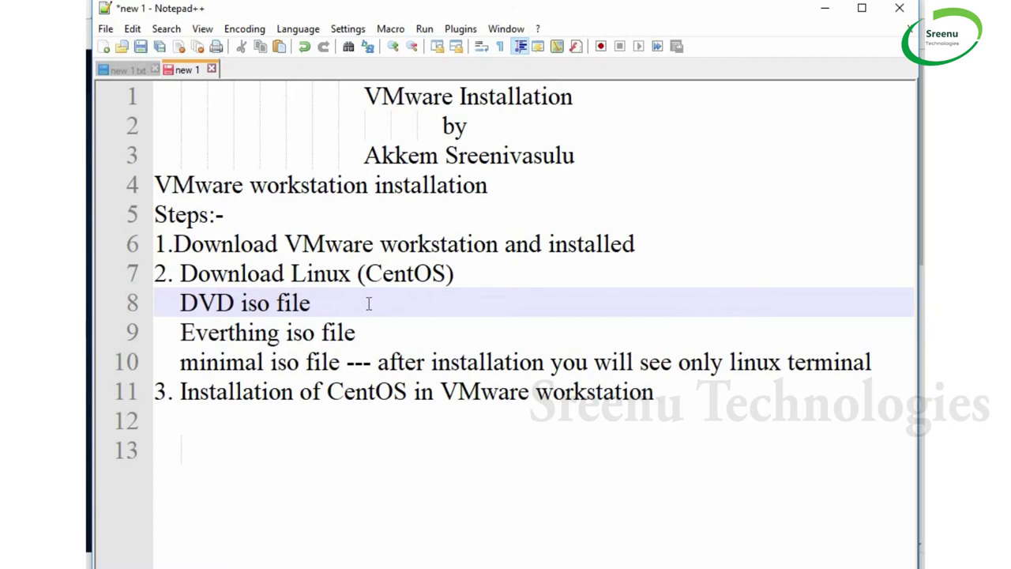
pyautogui.write('GUI ')
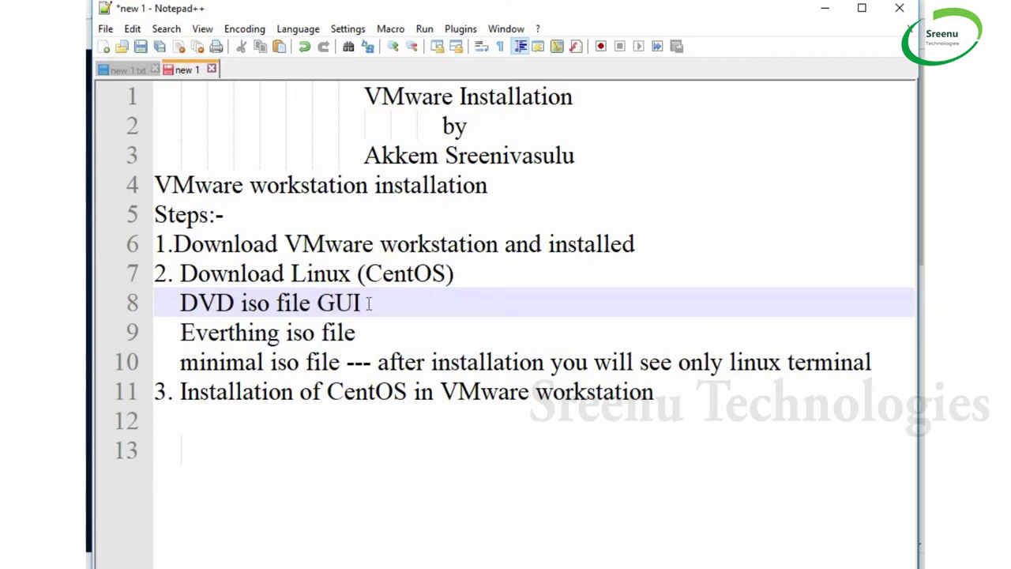
pyautogui.write('and CUI')
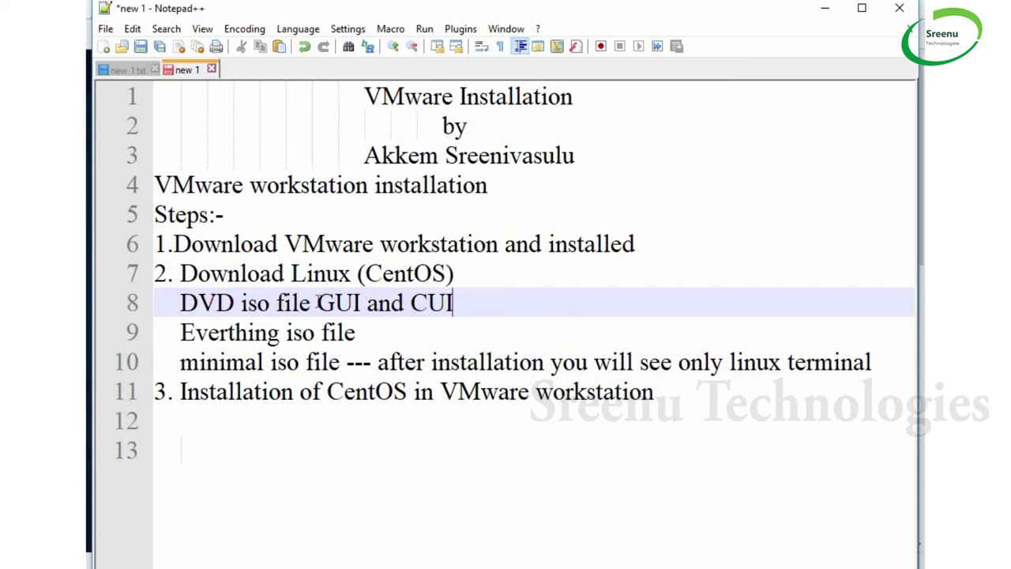
pyautogui.write(' --')
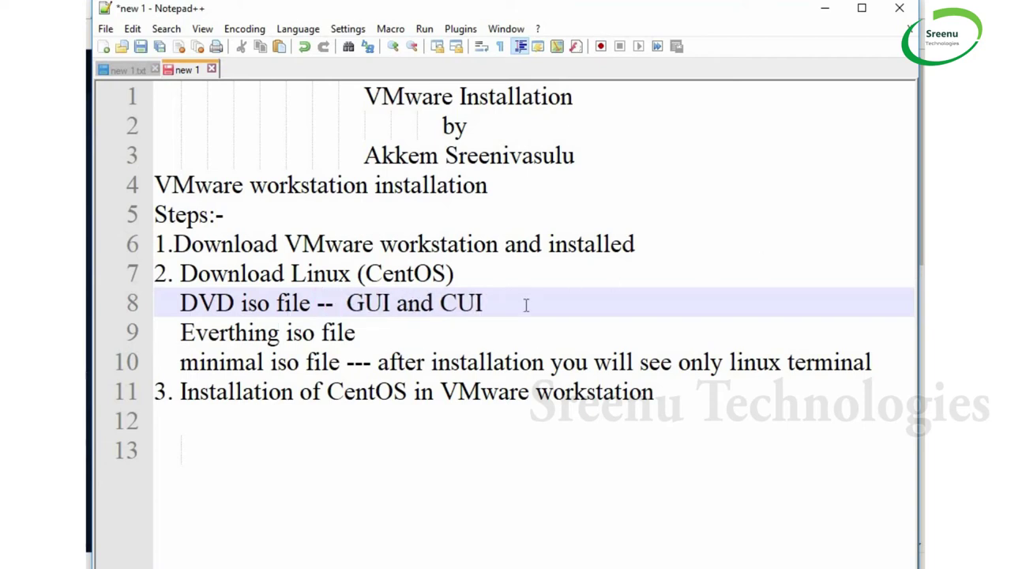
pyautogui.press('End')
pyautogui.keyDown('shift'); pyautogui.click(319, 303); pyautogui.keyUp('shift')
pyautogui.hotkey('ctrl', 'c')
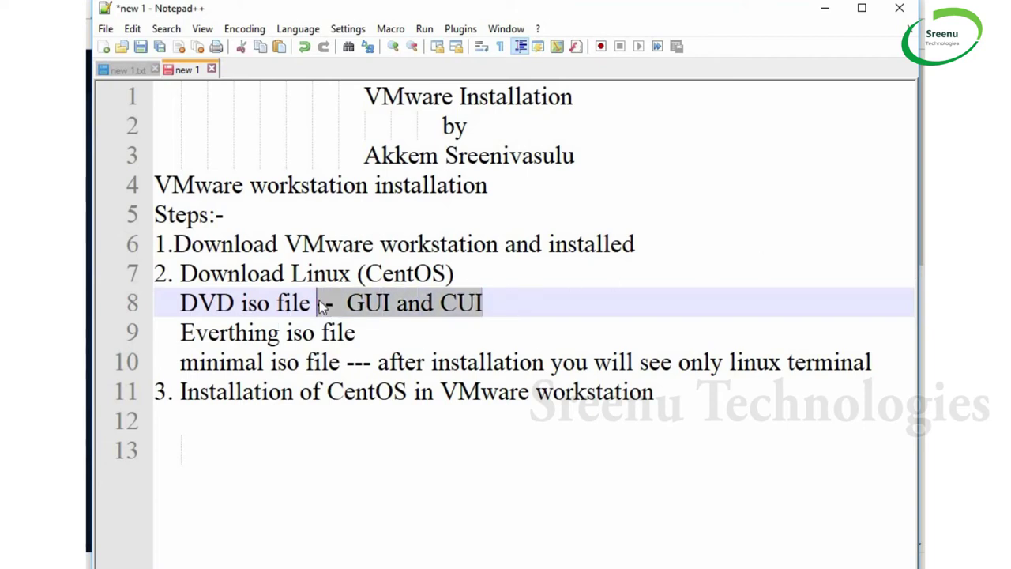
pyautogui.click(392, 335)
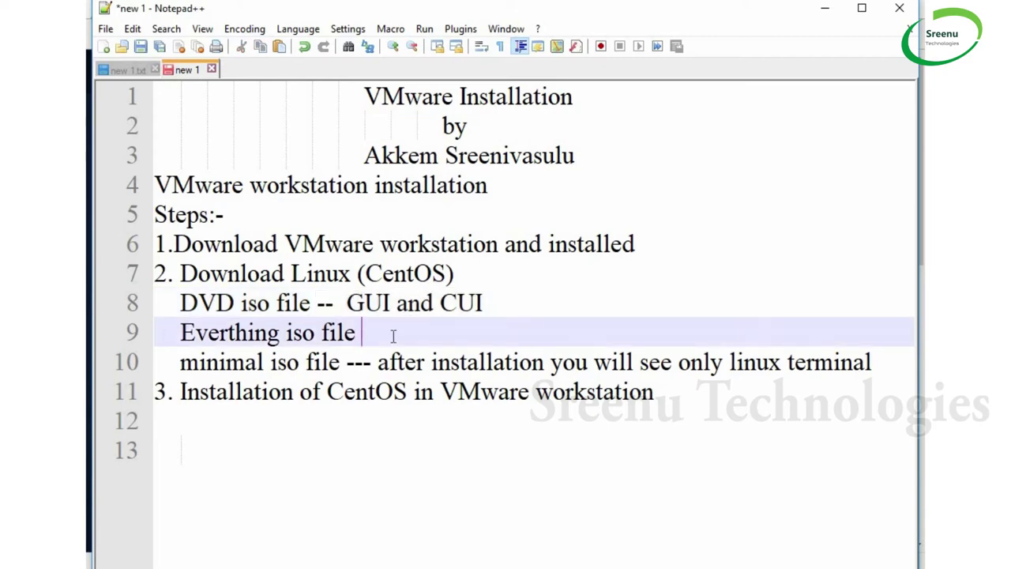
pyautogui.hotkey('ctrl', 'v')
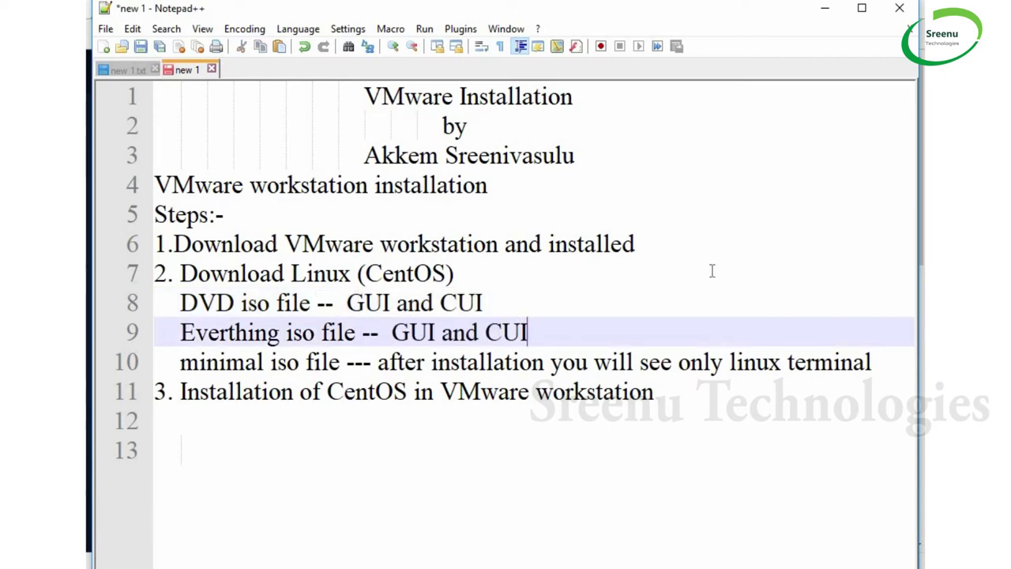
# Complete the size notes as '-- > 3gb' and '> 7.5 gb', then highlight both ISO lines
pyautogui.press('Up')
pyautogui.write('--')
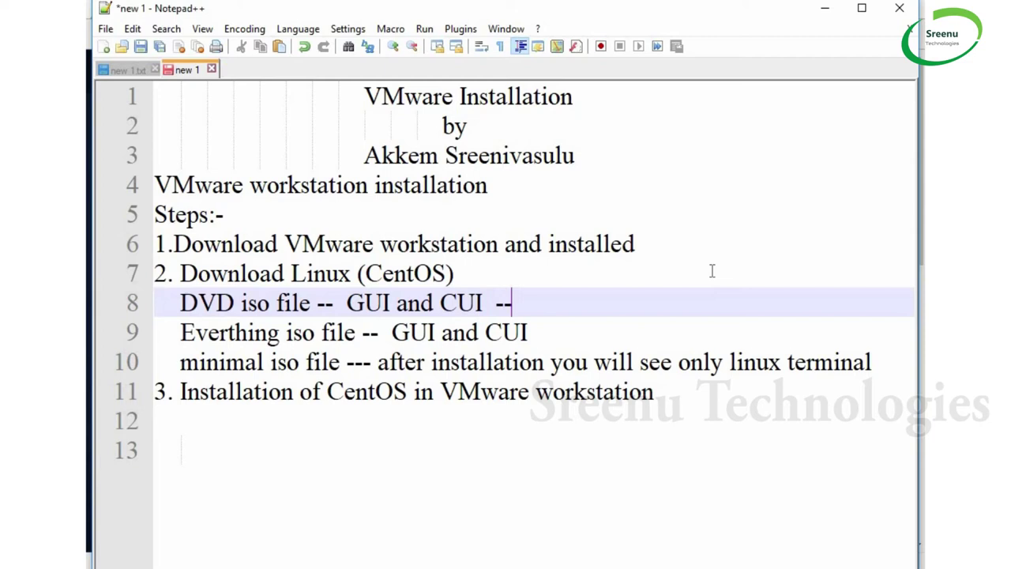
pyautogui.write(' 3gb')
pyautogui.press('Left')
pyautogui.press('Left')
pyautogui.press('Left')
pyautogui.write('>')
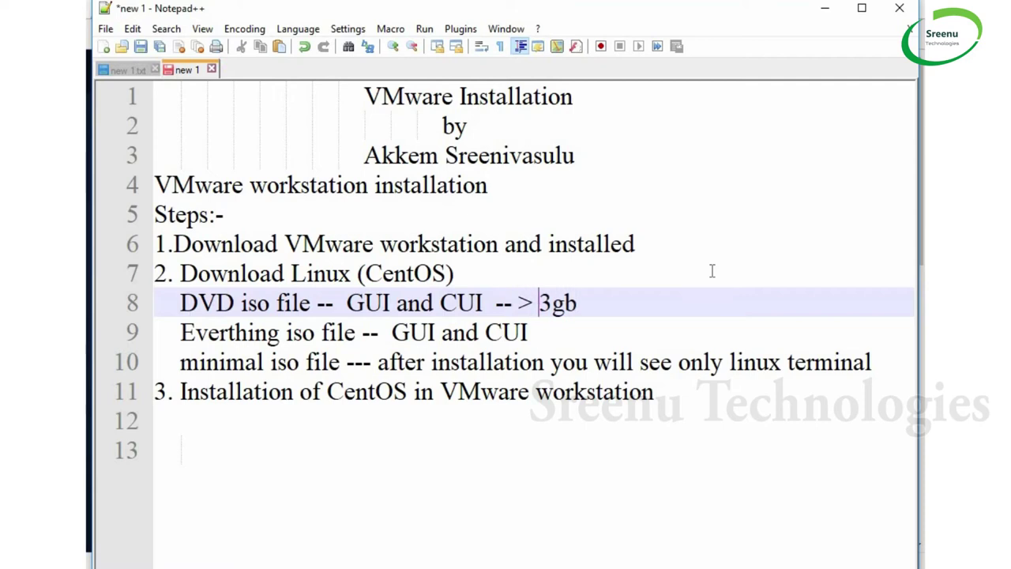
pyautogui.click(551, 327)
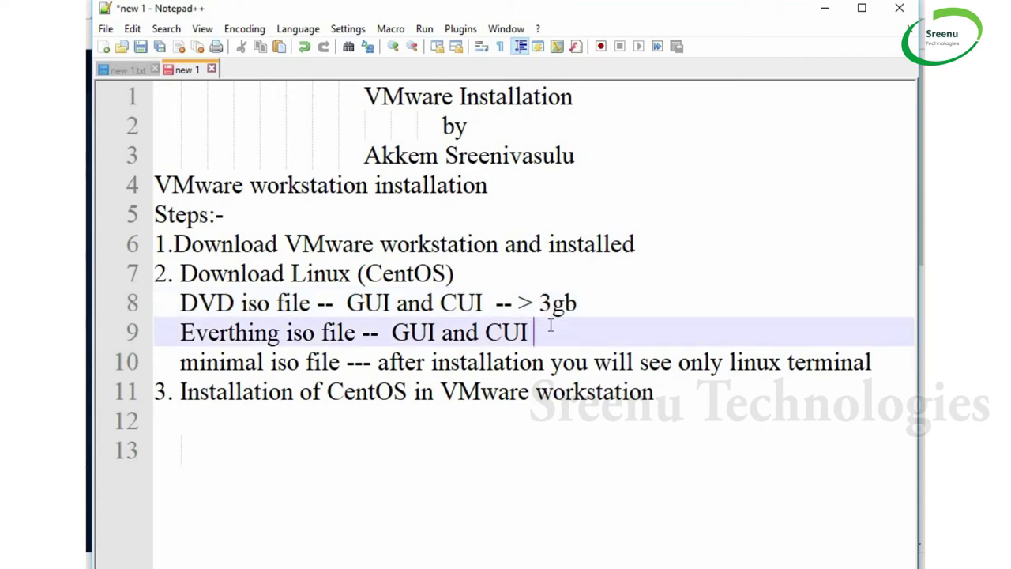
pyautogui.write('> 7.5 gb')
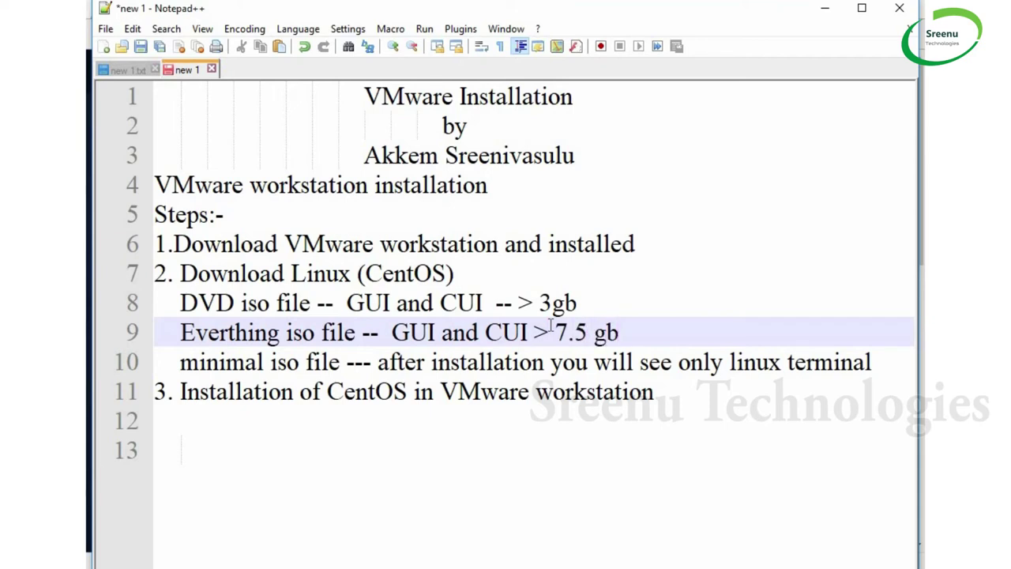
pyautogui.moveTo(181, 331); pyautogui.dragTo(362, 332)
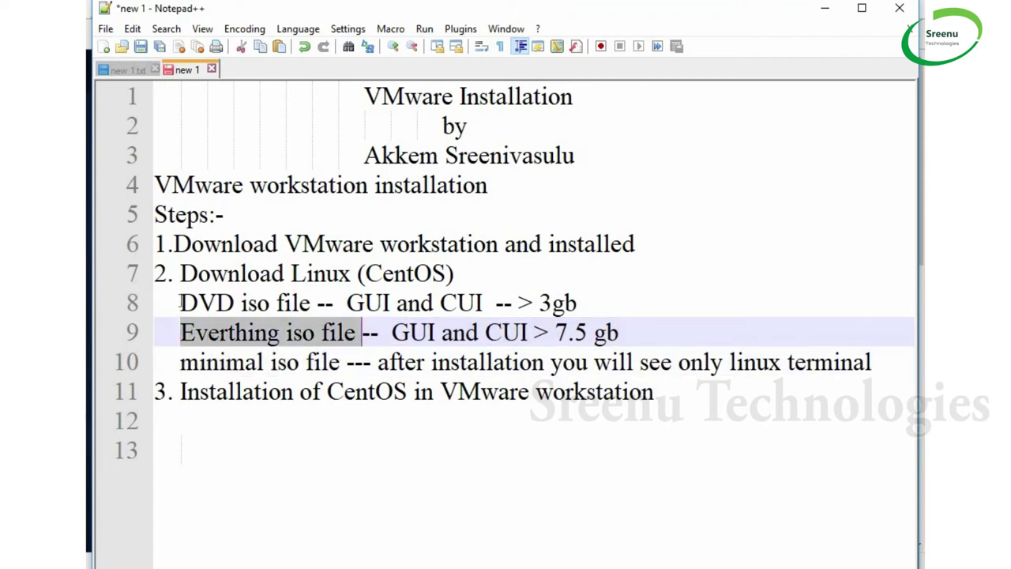
pyautogui.moveTo(181, 302); pyautogui.dragTo(348, 310)
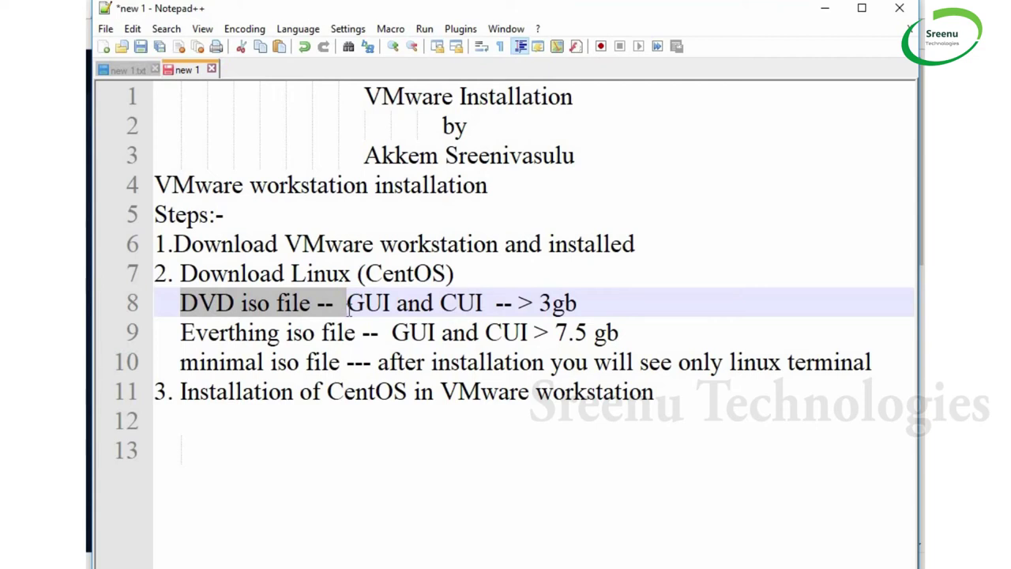
# Start downloading the CentOS 7 DVD ISO from the first listed mirror on centos.org
pyautogui.click(825, 11)
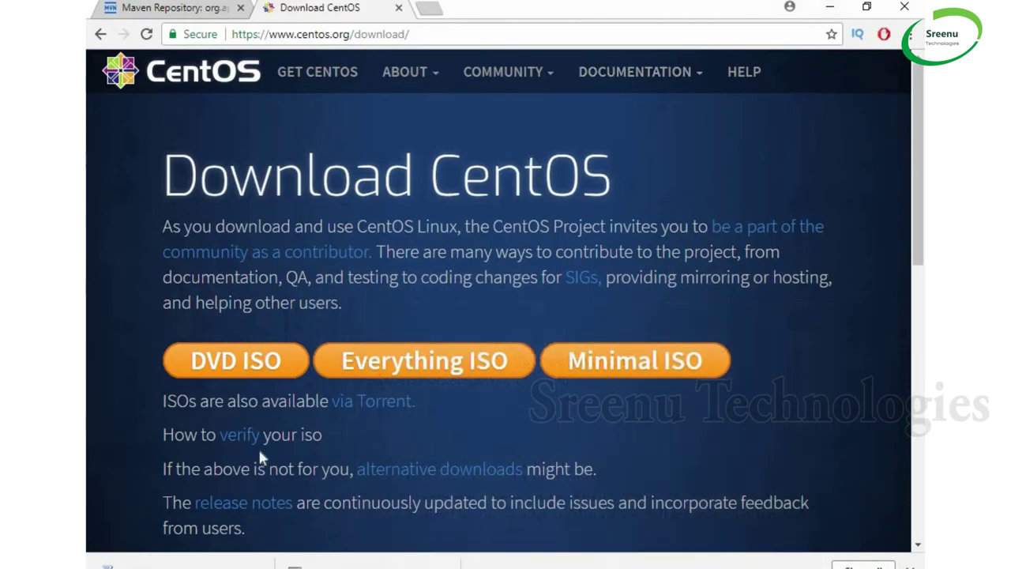
pyautogui.click(248, 370)
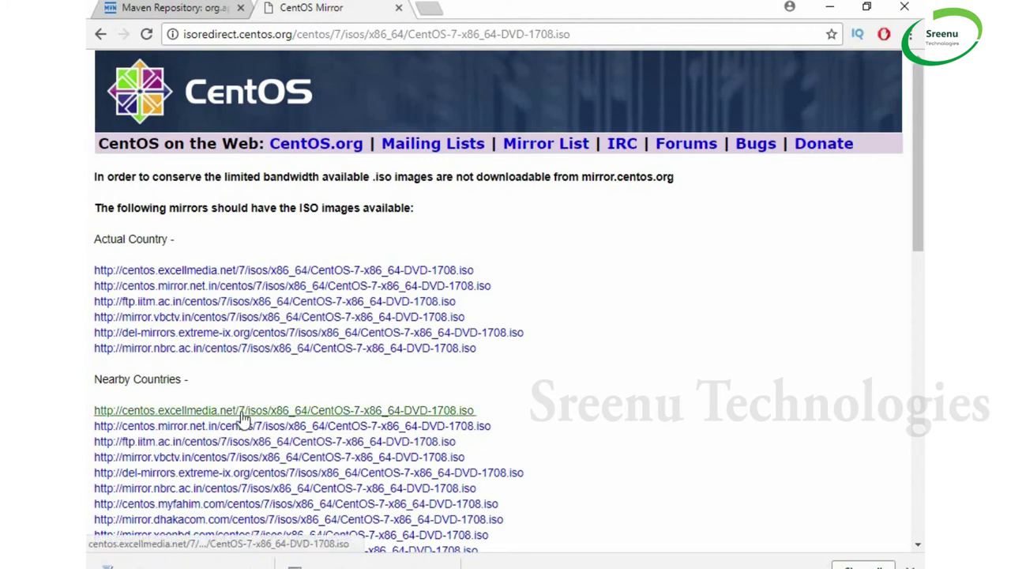
pyautogui.click(465, 272)
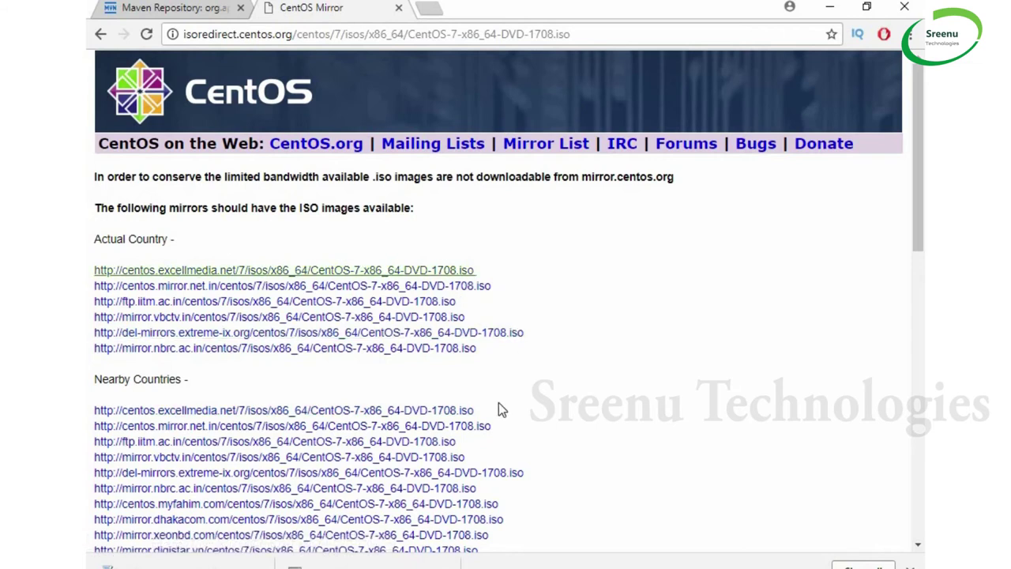
pyautogui.click(216, 270)
pyautogui.click(220, 272)
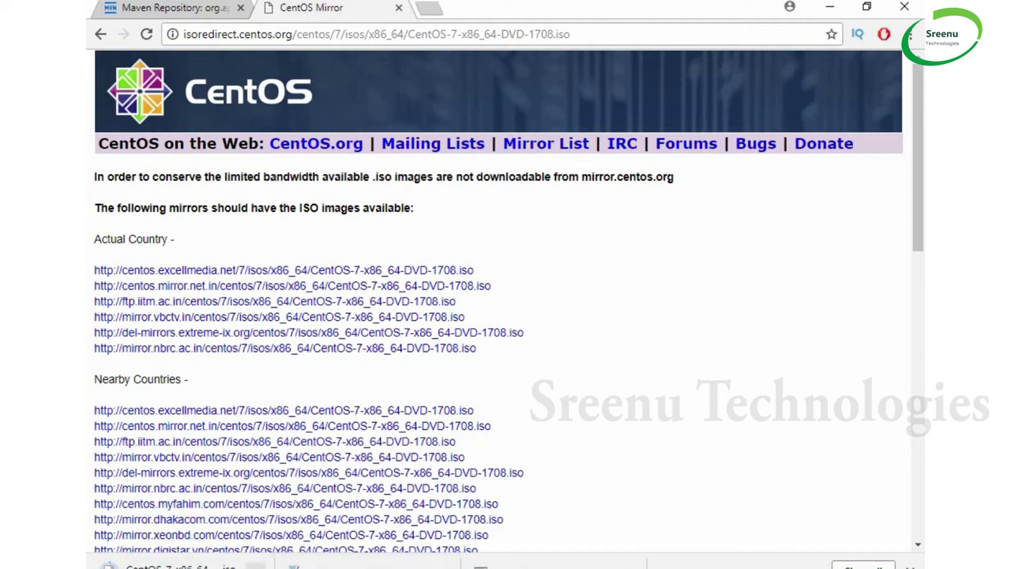
pyautogui.click(255, 565)
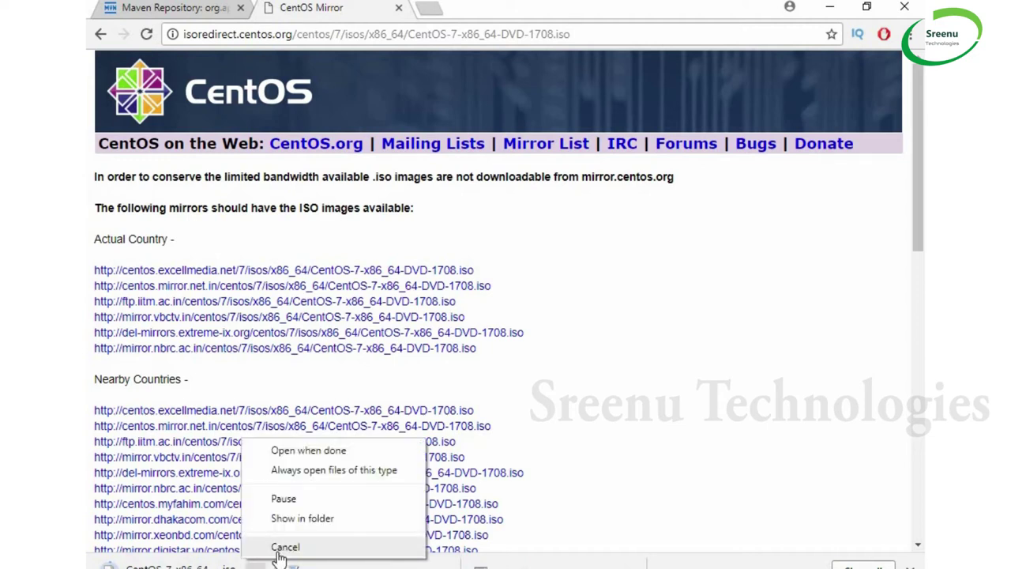
pyautogui.click(284, 546)
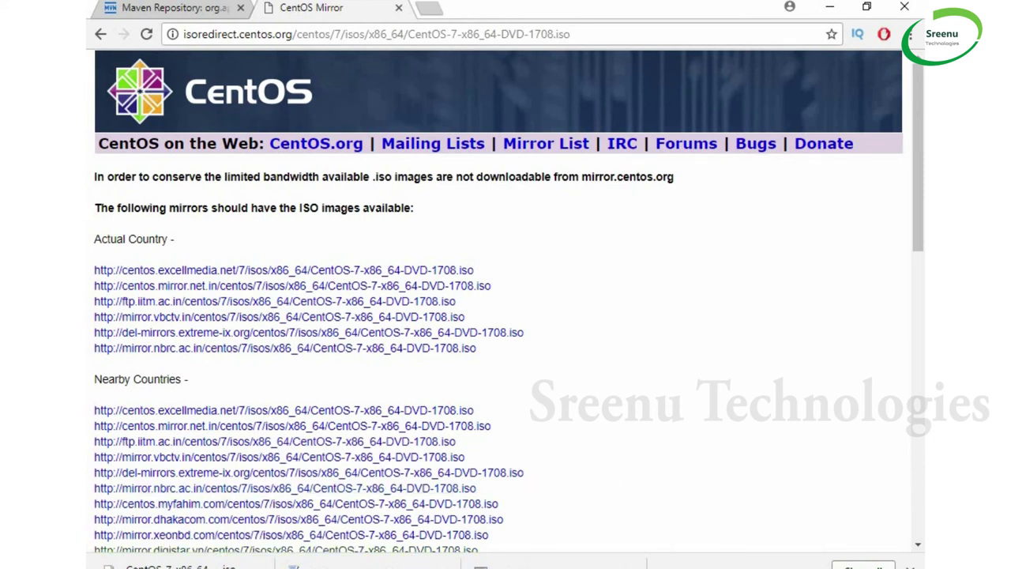
# Close the Downloads and This PC windows and bring up New Volume (F:)
pyautogui.click(575, 566)
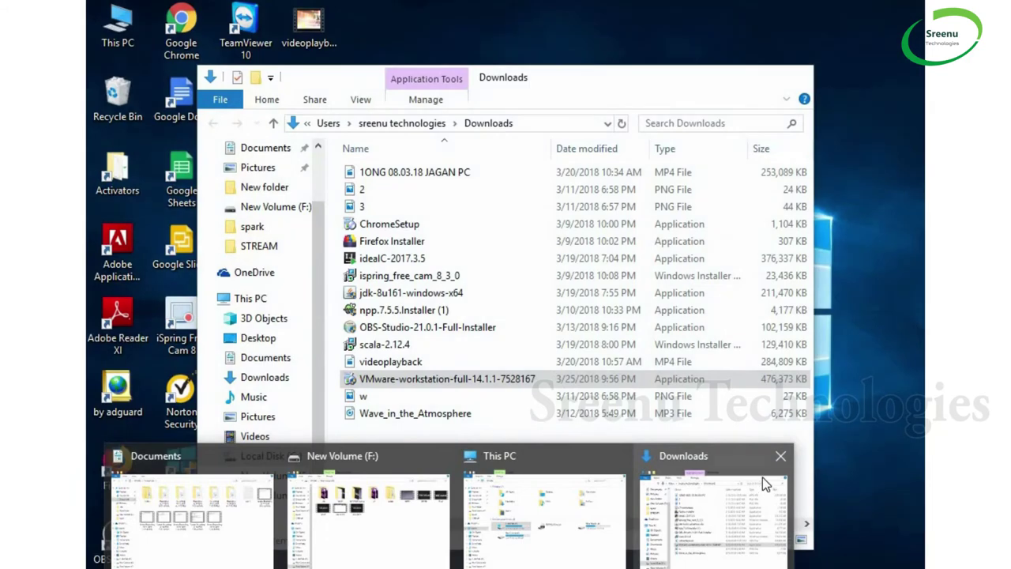
pyautogui.click(781, 457)
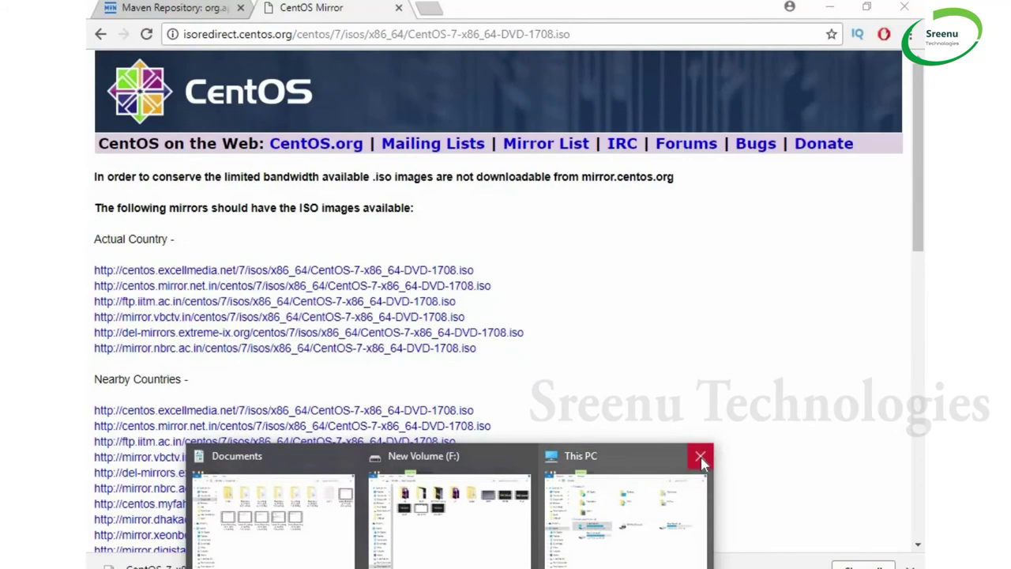
pyautogui.click(704, 457)
pyautogui.click(545, 535)
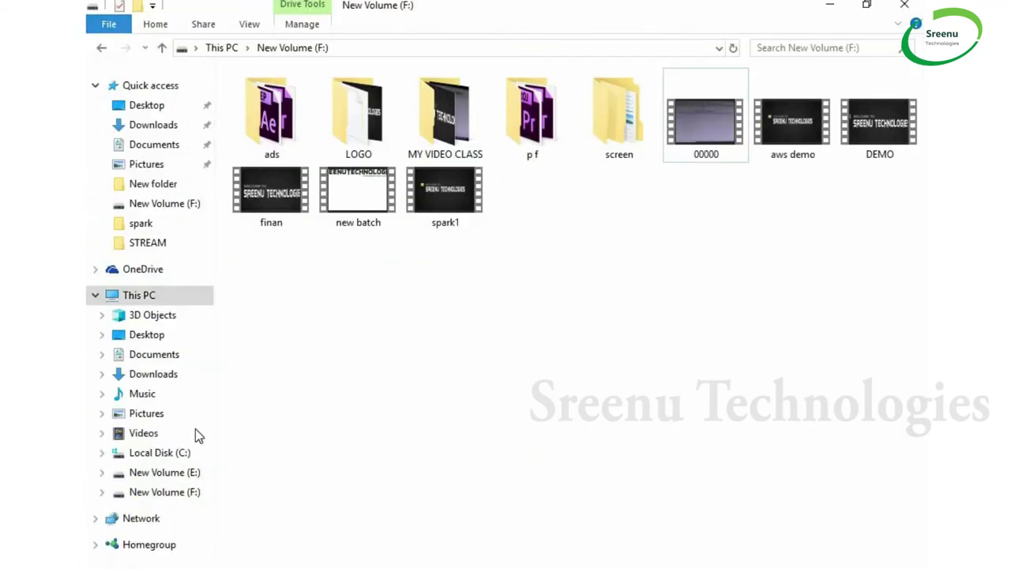
# Show the CentOS-7-x86_64-Everything-1611 image in E:\Softwares, then highlight the notes' Download Linux step
pyautogui.click(192, 472)
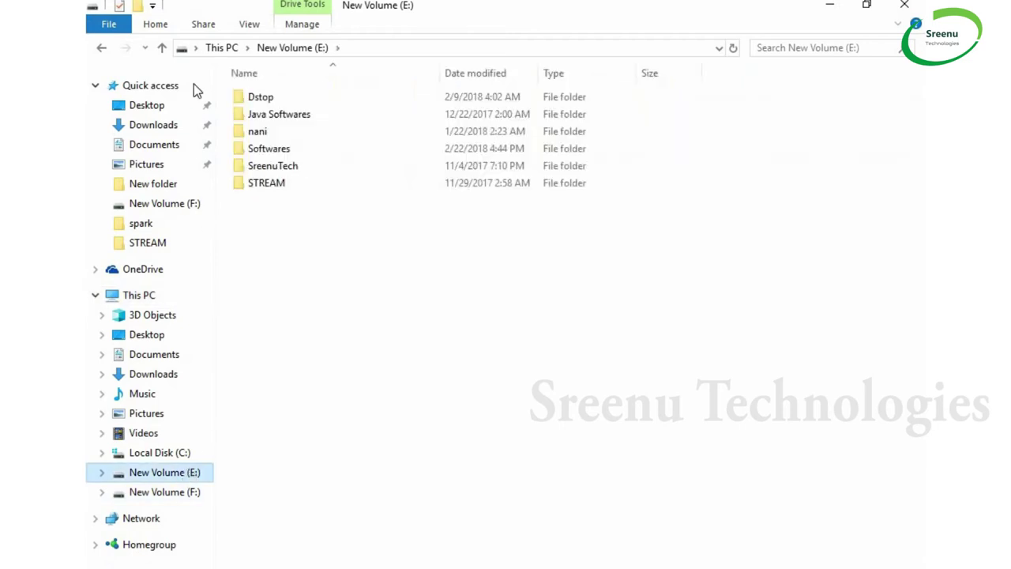
pyautogui.doubleClick(278, 149)
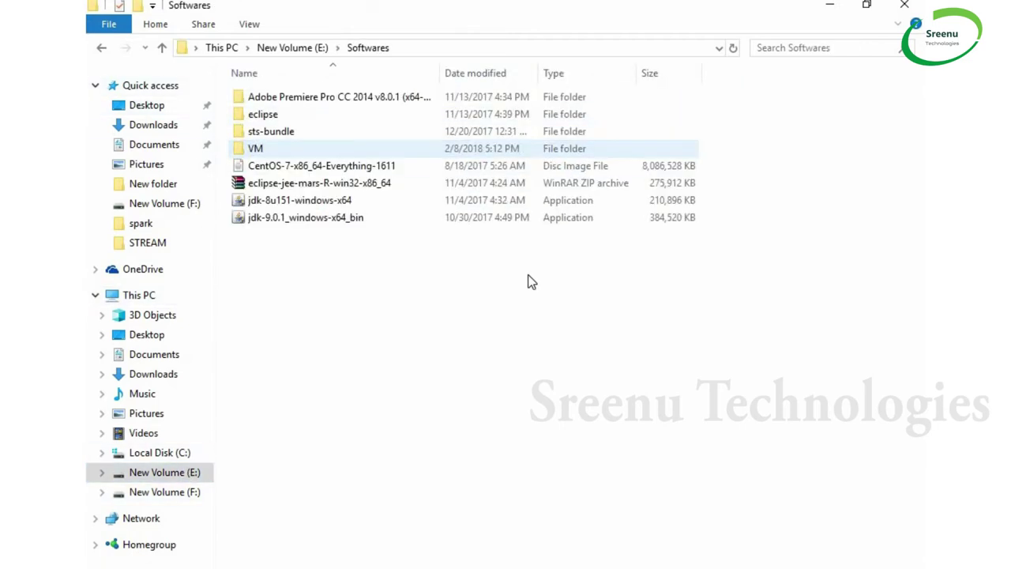
pyautogui.click(336, 169)
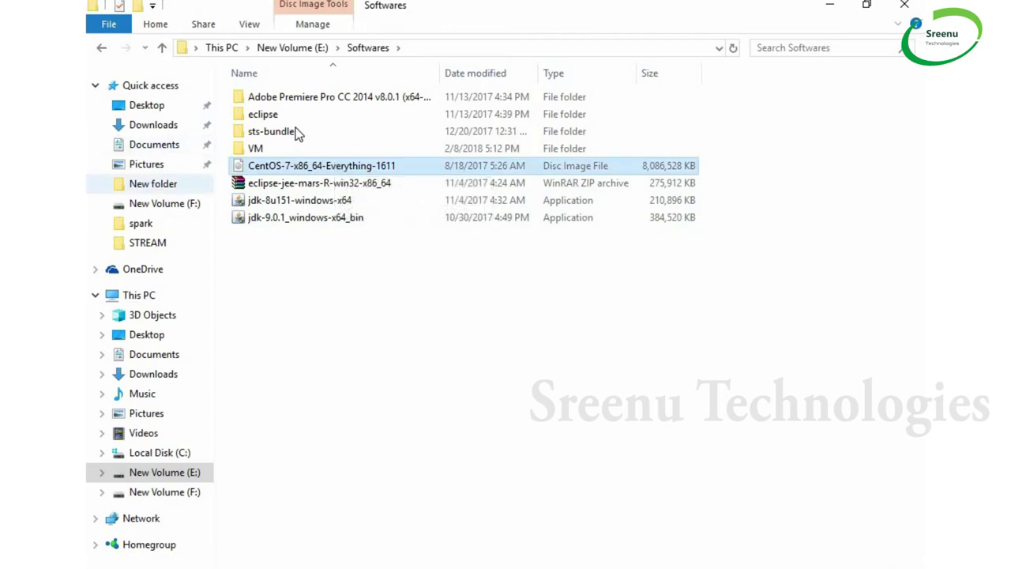
pyautogui.click(582, 566)
pyautogui.moveTo(160, 272); pyautogui.dragTo(879, 364)
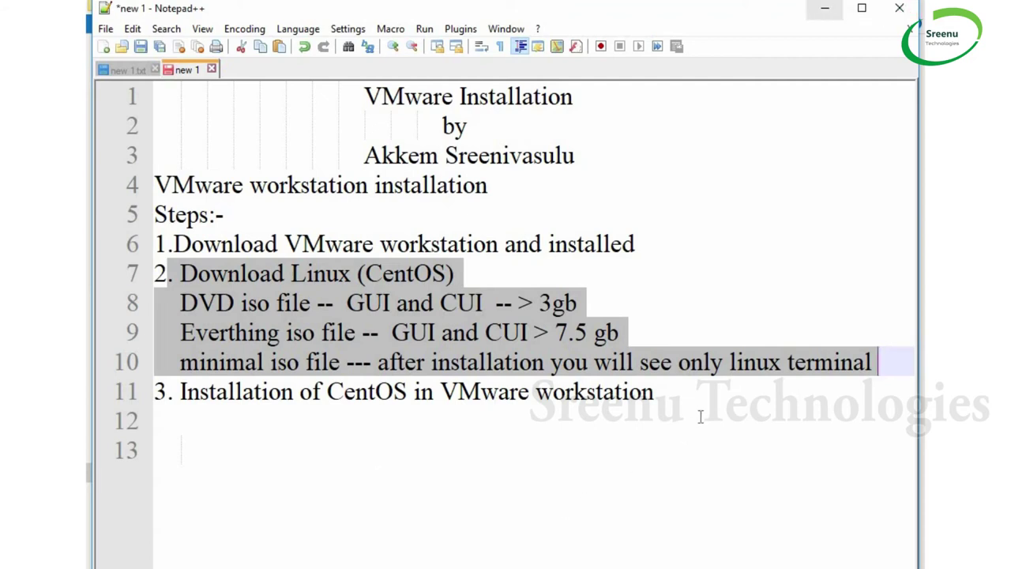
# List step 3's stages as a) pre-installation, b) installation, c) post-installation
pyautogui.click(705, 378)
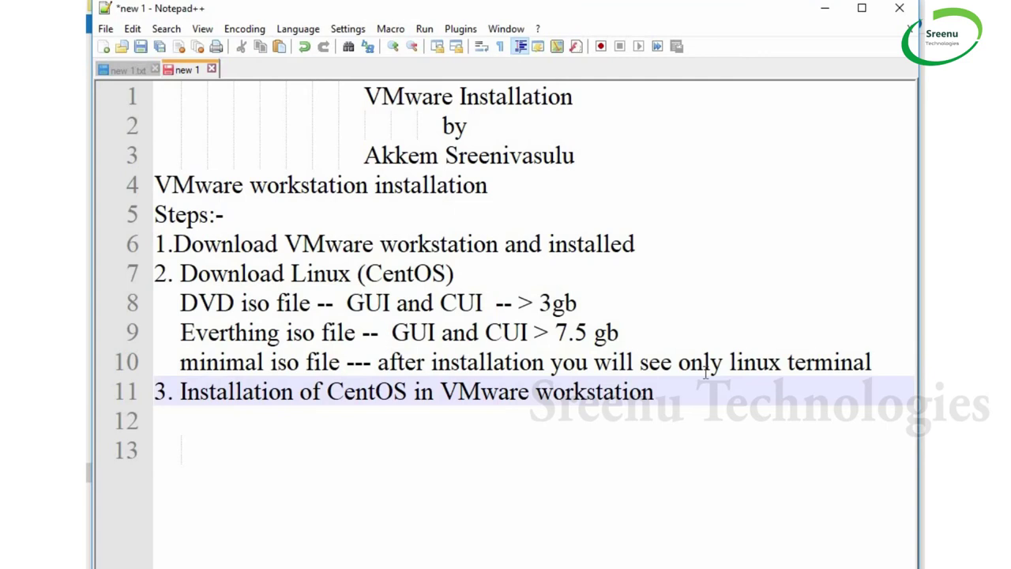
pyautogui.press('Return')
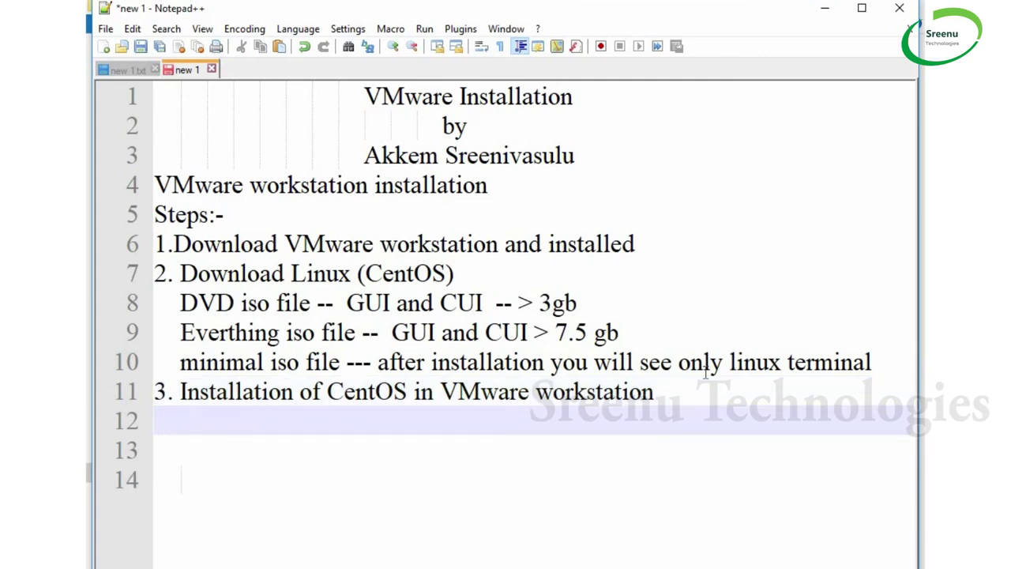
pyautogui.write('P')
pyautogui.press('BackSpace')
pyautogui.write('a) pre-')
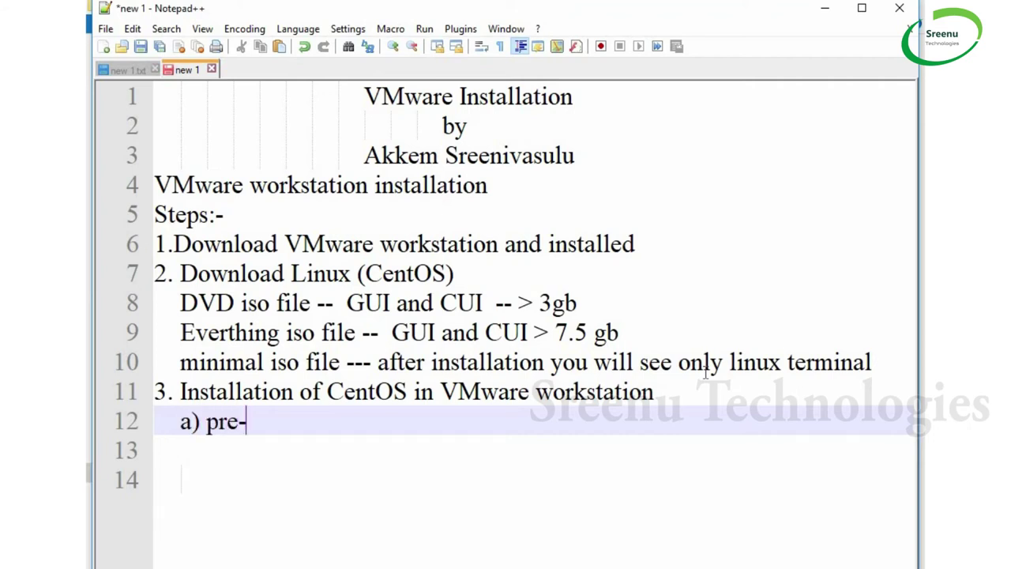
pyautogui.write('insta')
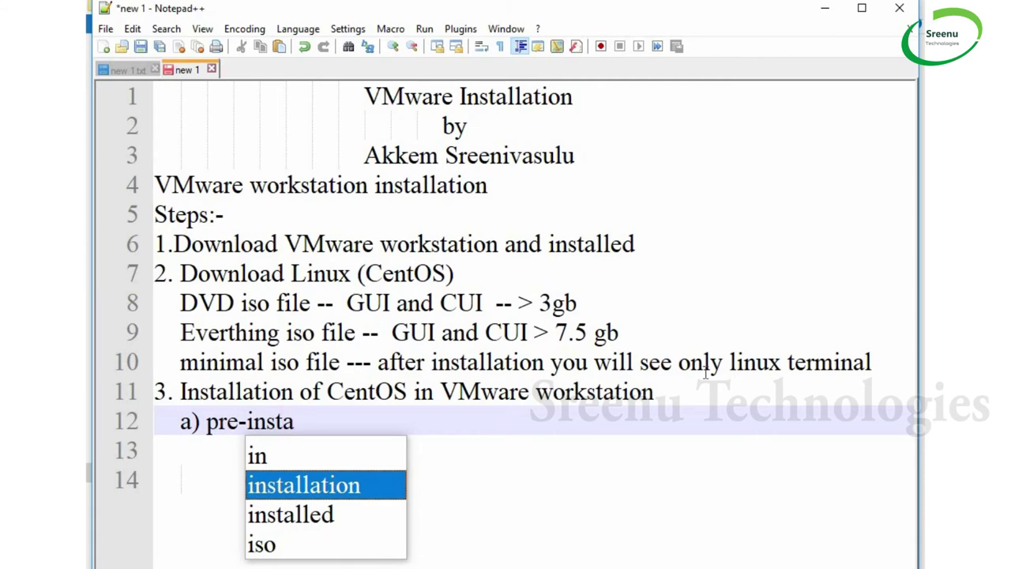
pyautogui.press('Return')
pyautogui.press('Return')
pyautogui.write('b')
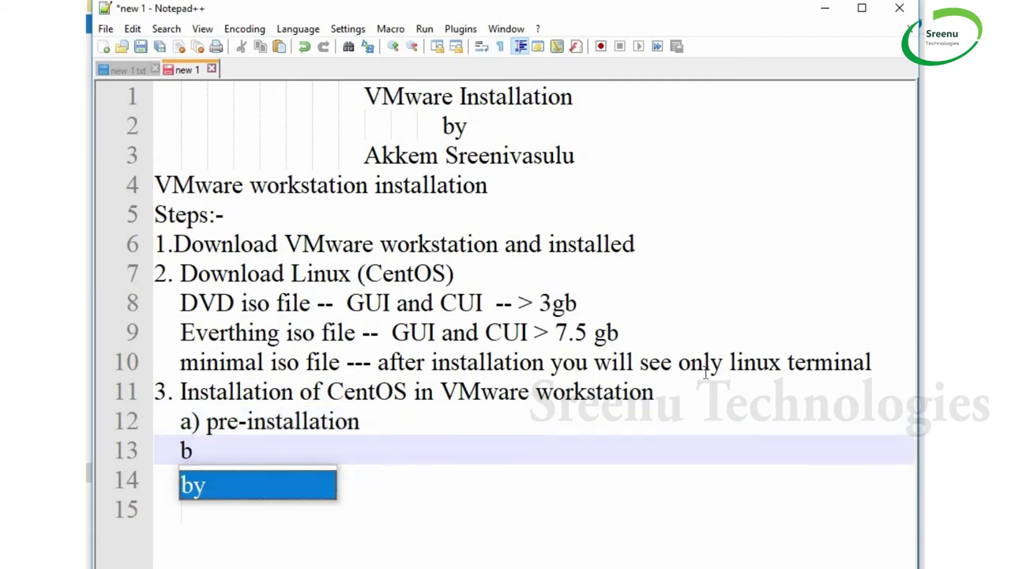
pyautogui.write(') ins')
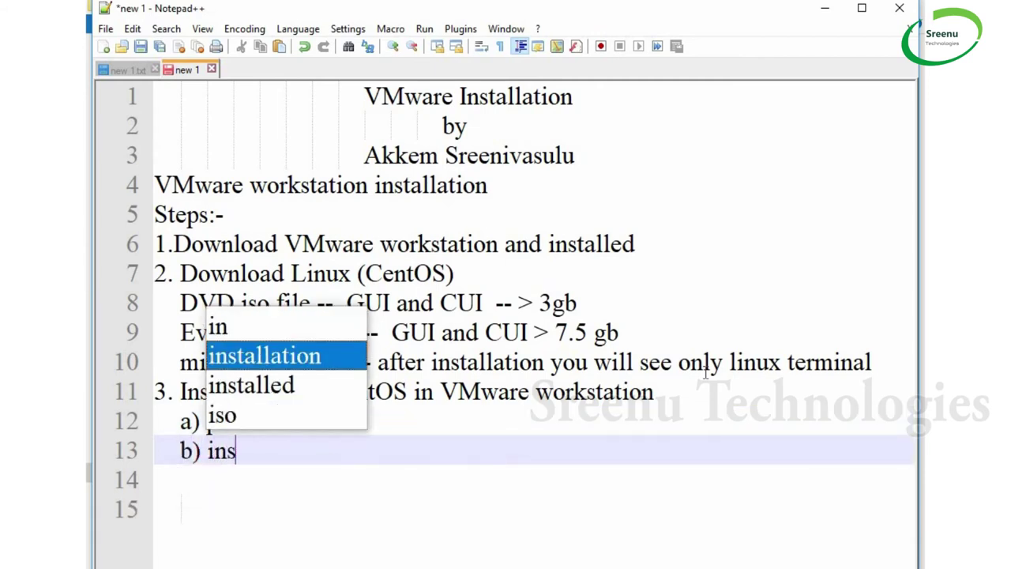
pyautogui.write('tallation')
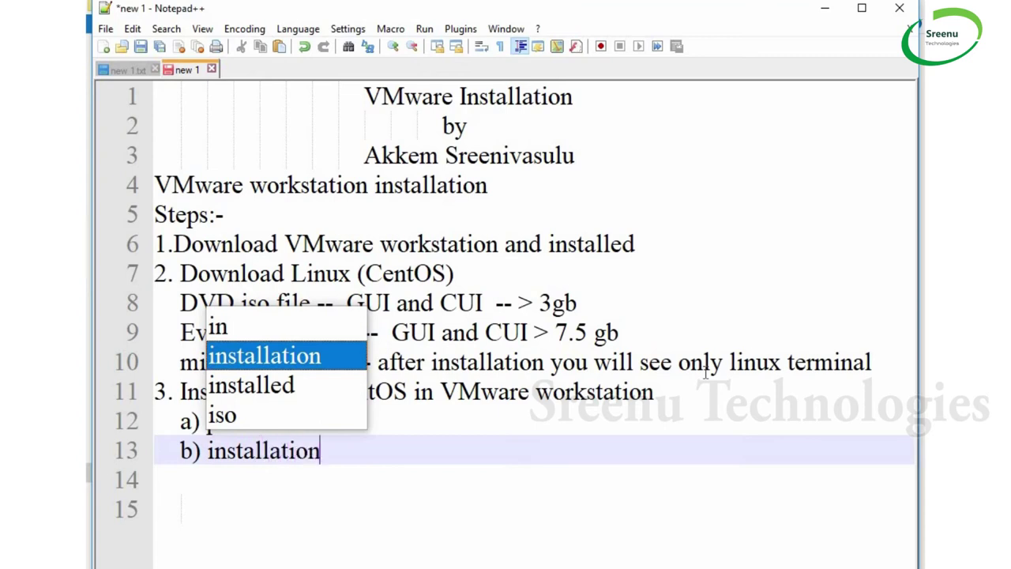
pyautogui.press('Return')
pyautogui.press('Return')
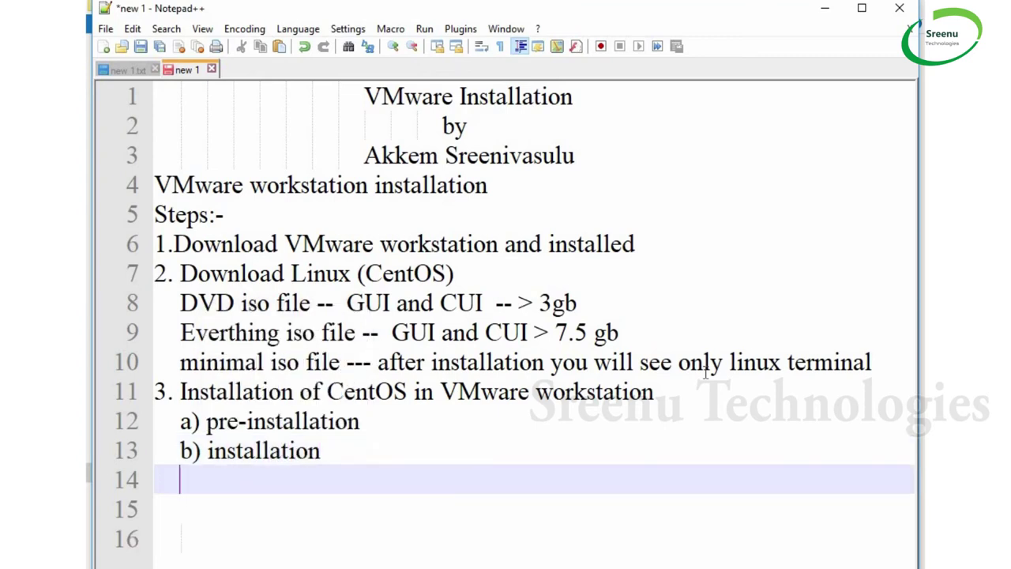
pyautogui.write('c) post')
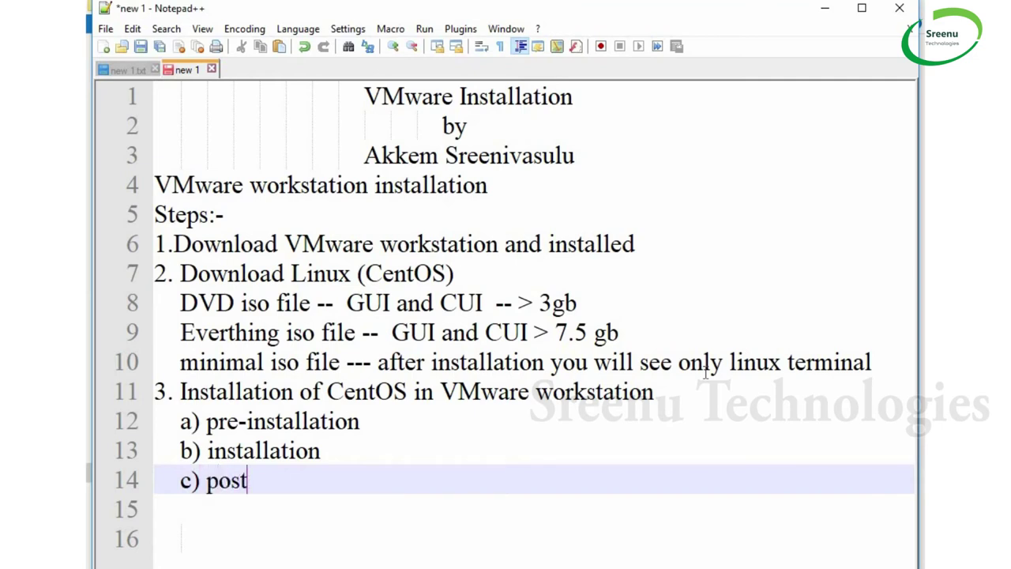
pyautogui.write('-installation')
# Append '-- vmware' to the pre-installation line and minimize Notepad++
pyautogui.click(388, 441)
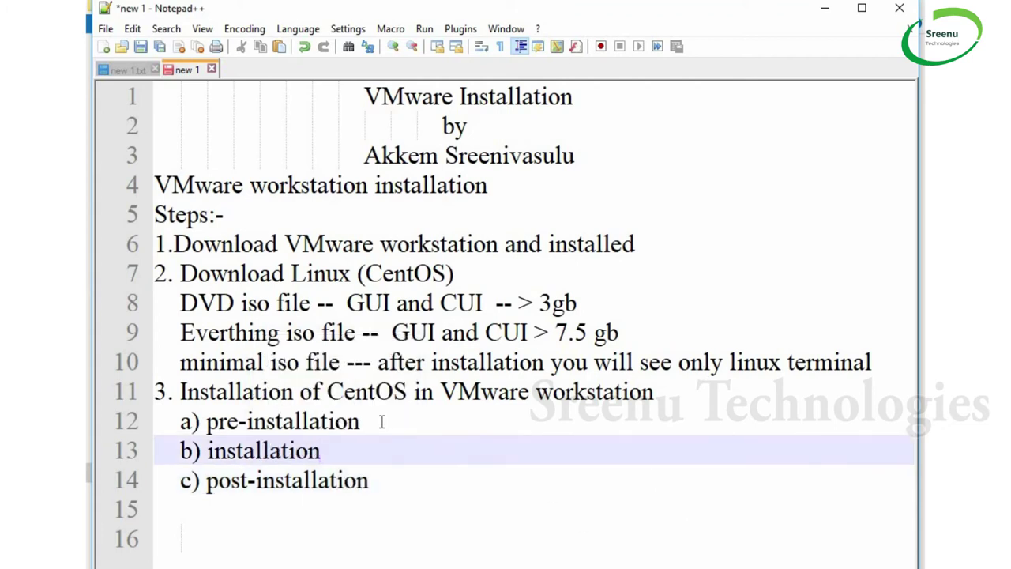
pyautogui.click(381, 422)
pyautogui.write('-- vm')
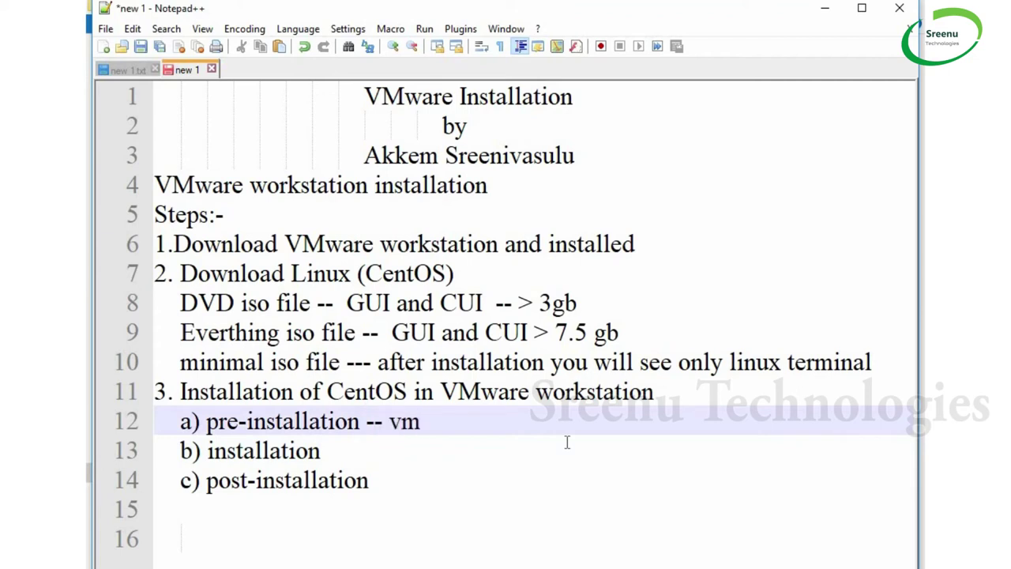
pyautogui.write('ware')
pyautogui.click(825, 8)
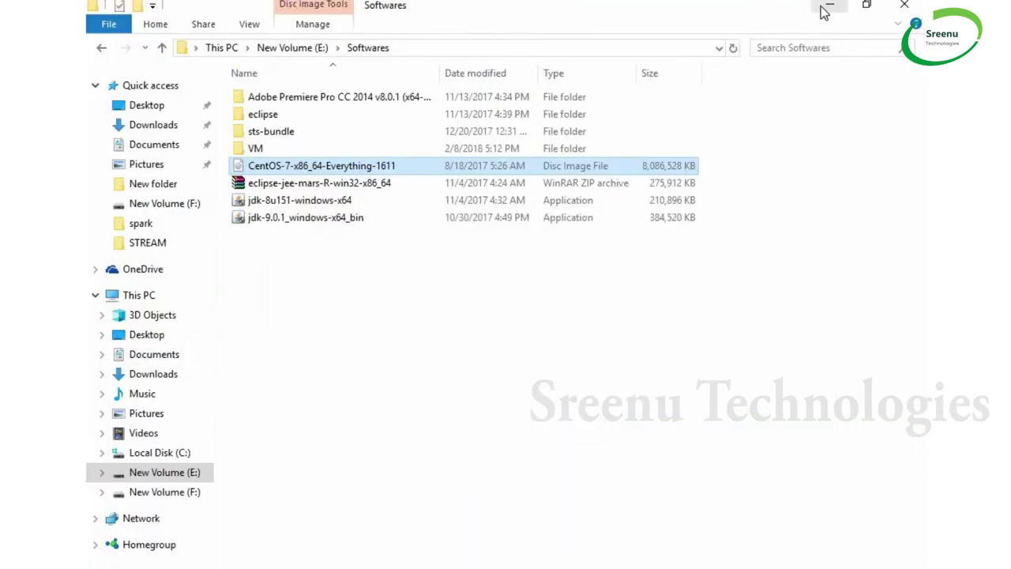
# Minimize File Explorer and Chrome to reveal VMware Workstation
pyautogui.click(831, 8)
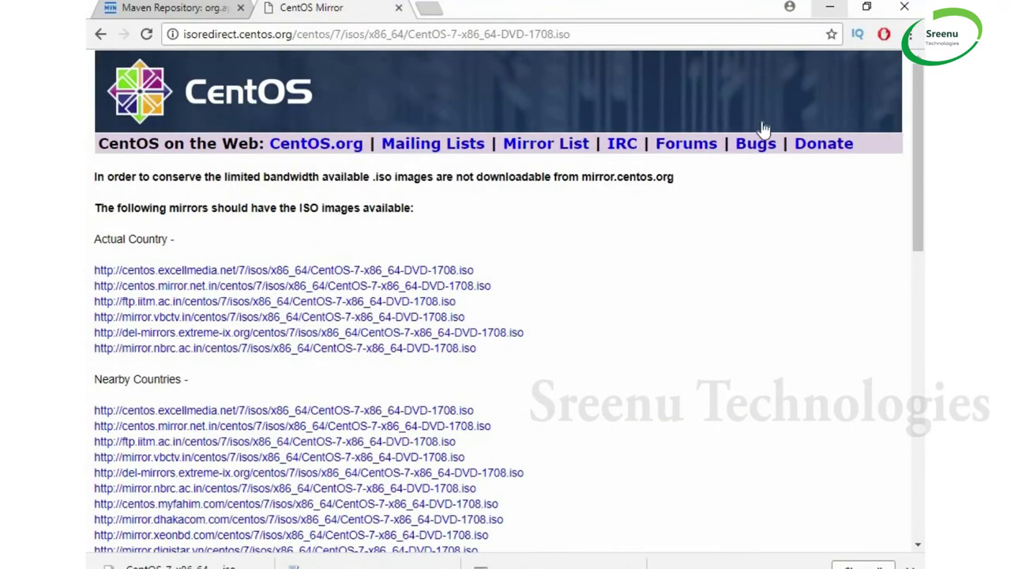
pyautogui.click(828, 8)
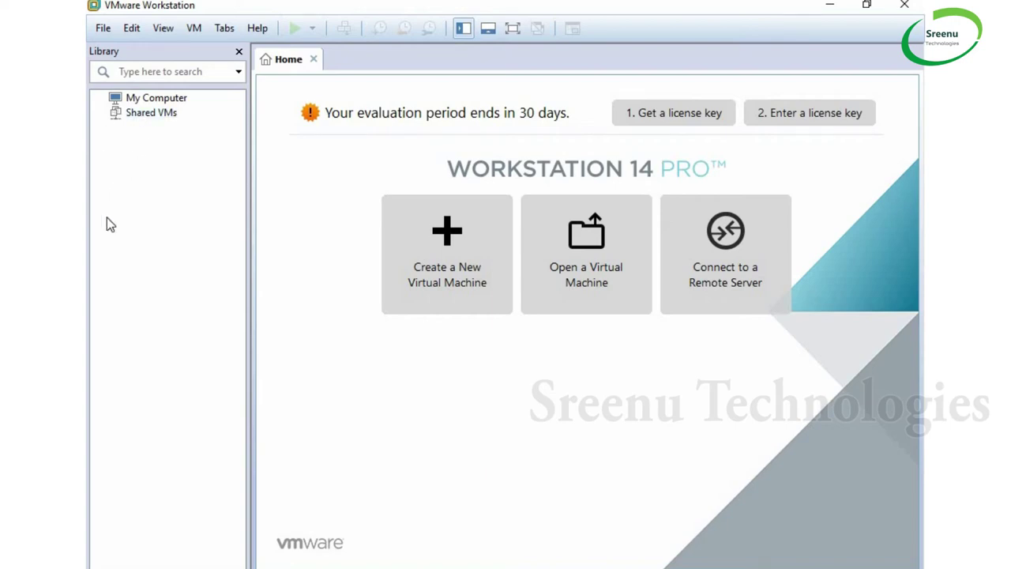
# Launch the New Virtual Machine Wizard via File > New Virtual Machine
pyautogui.rightClick(135, 157)
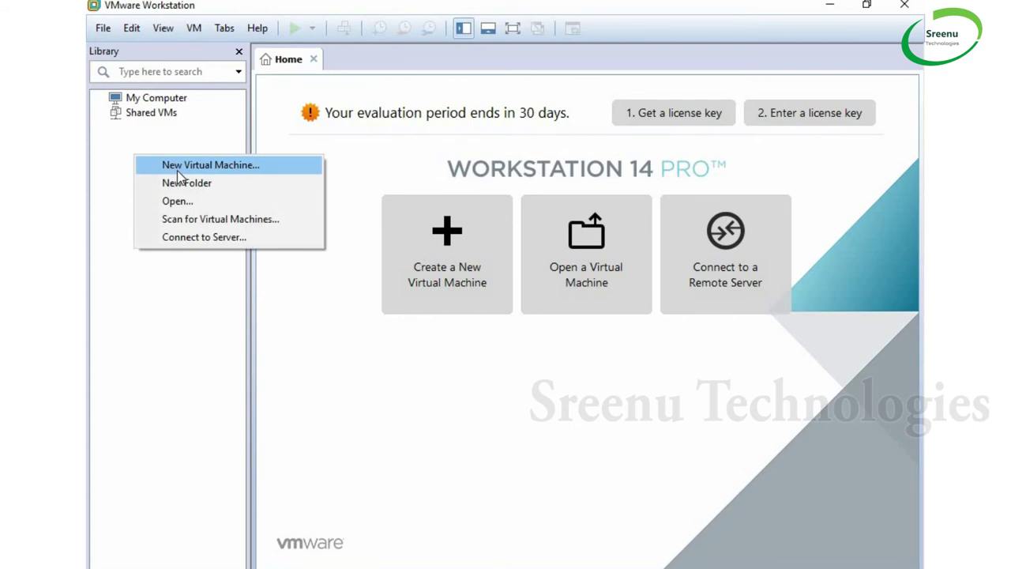
pyautogui.click(105, 36)
pyautogui.click(103, 30)
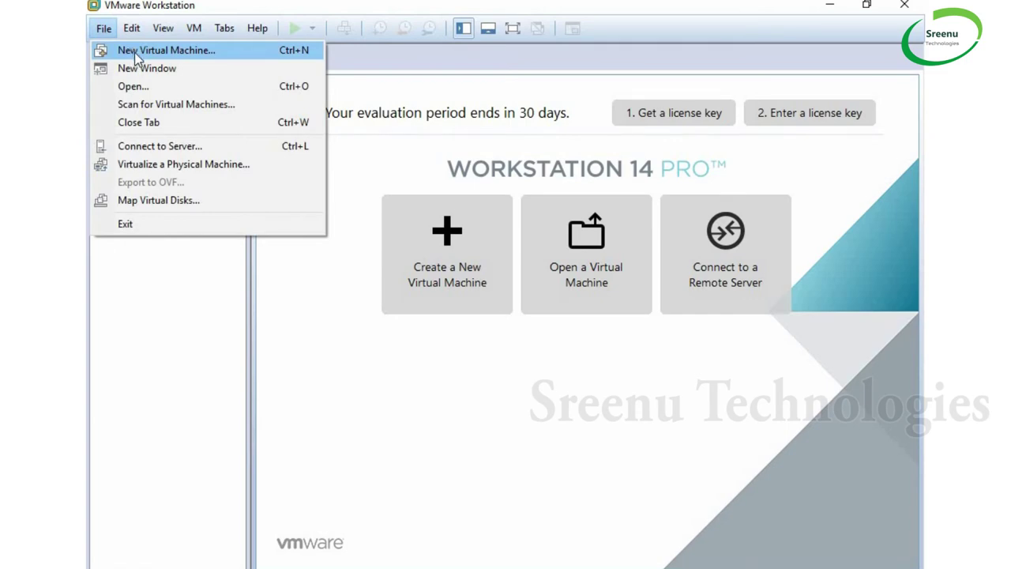
pyautogui.click(135, 52)
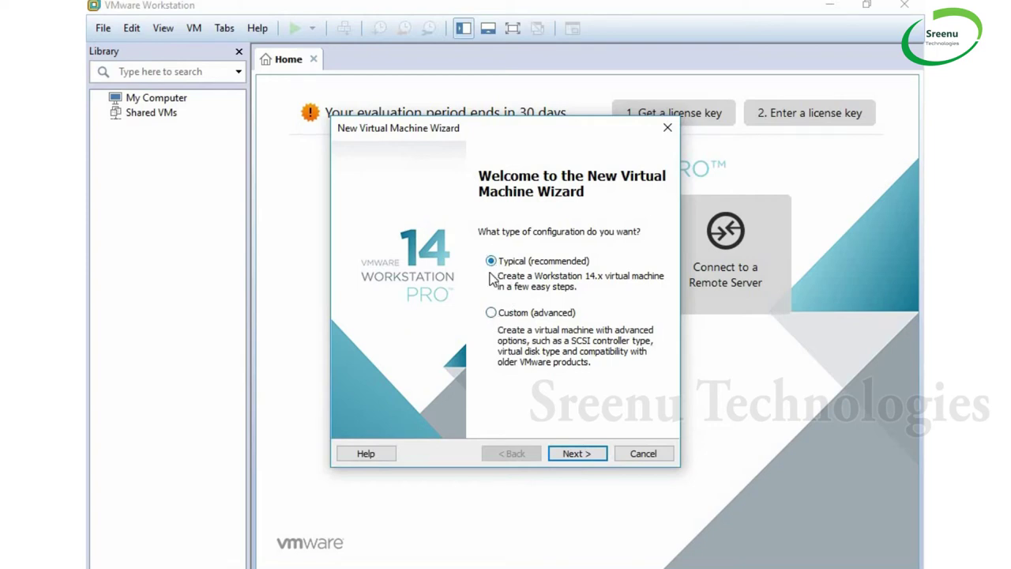
# Choose the Typical configuration and 'I will install the operating system later'
pyautogui.click(568, 456)
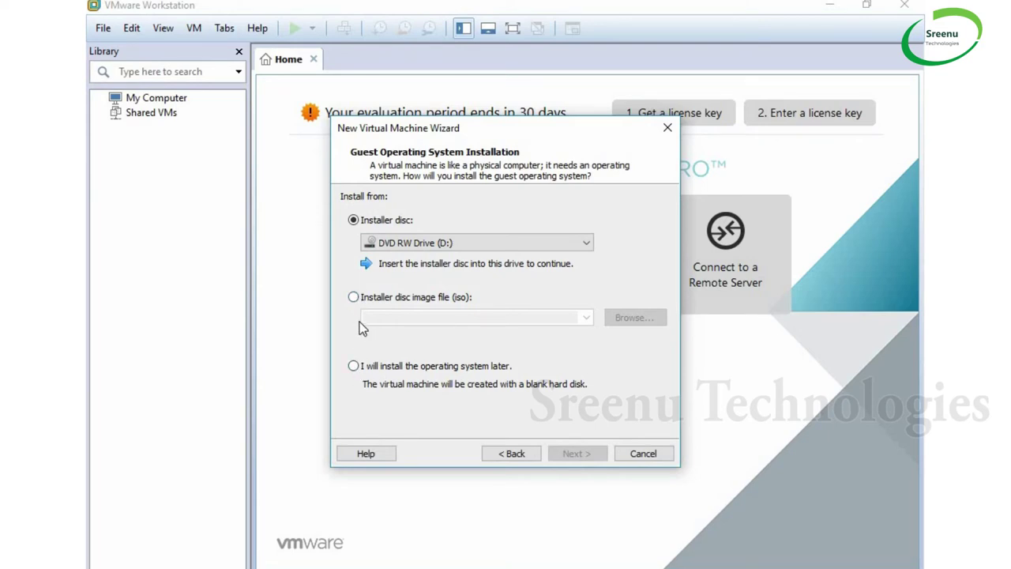
pyautogui.click(353, 367)
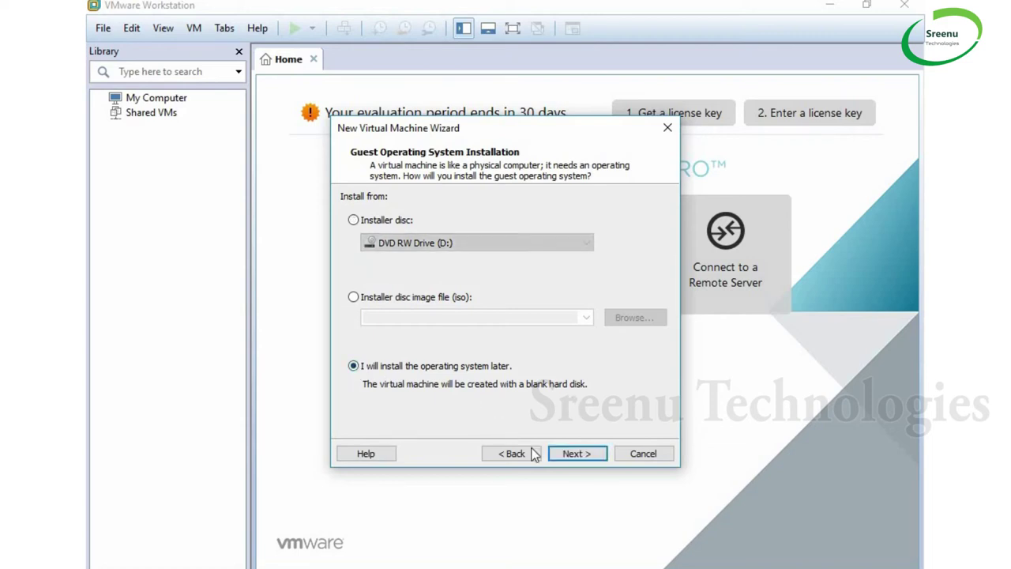
pyautogui.click(572, 459)
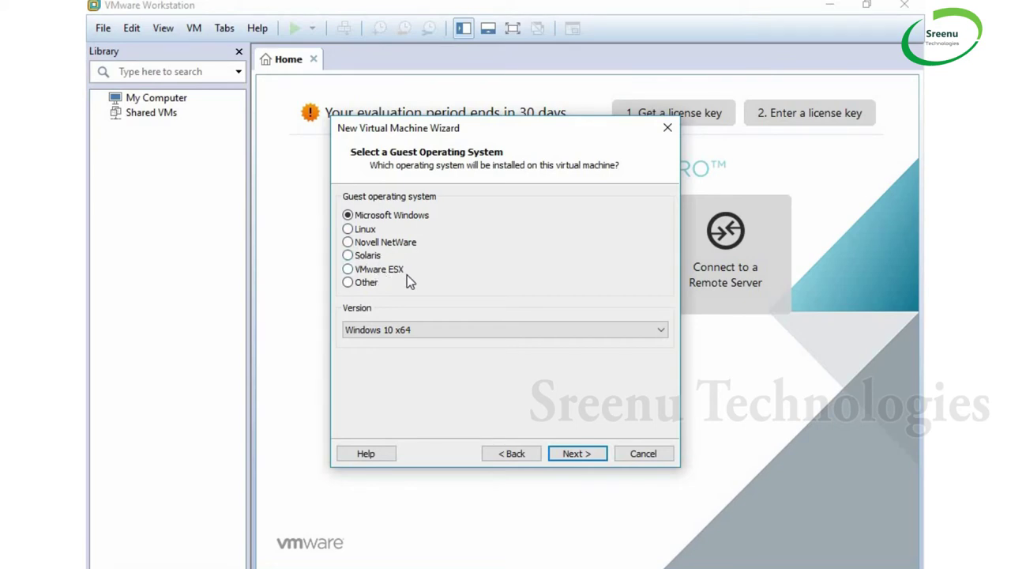
# Pick Linux with version CentOS 7 64-bit as the guest operating system and continue
pyautogui.click(348, 283)
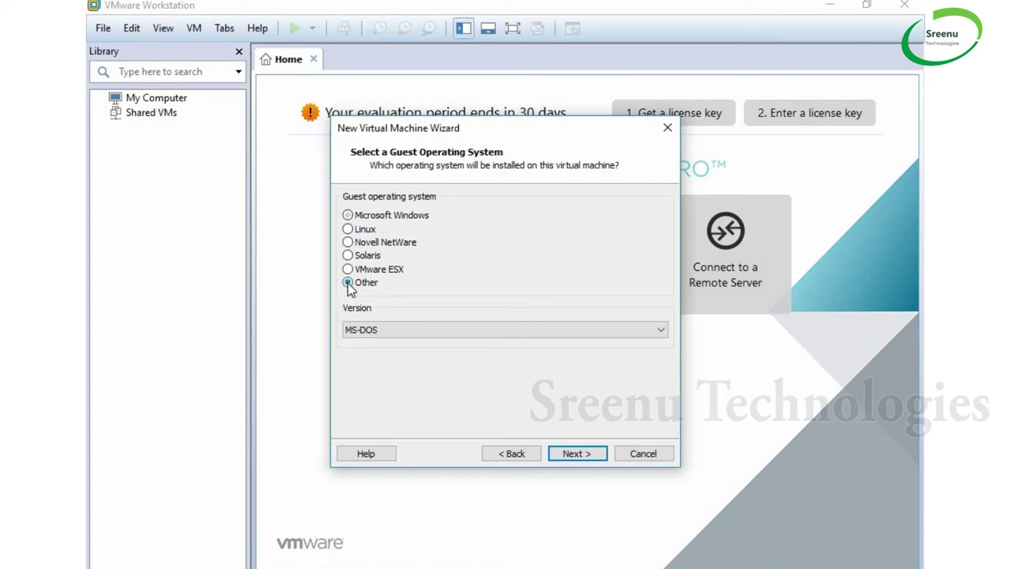
pyautogui.click(349, 229)
pyautogui.click(607, 330)
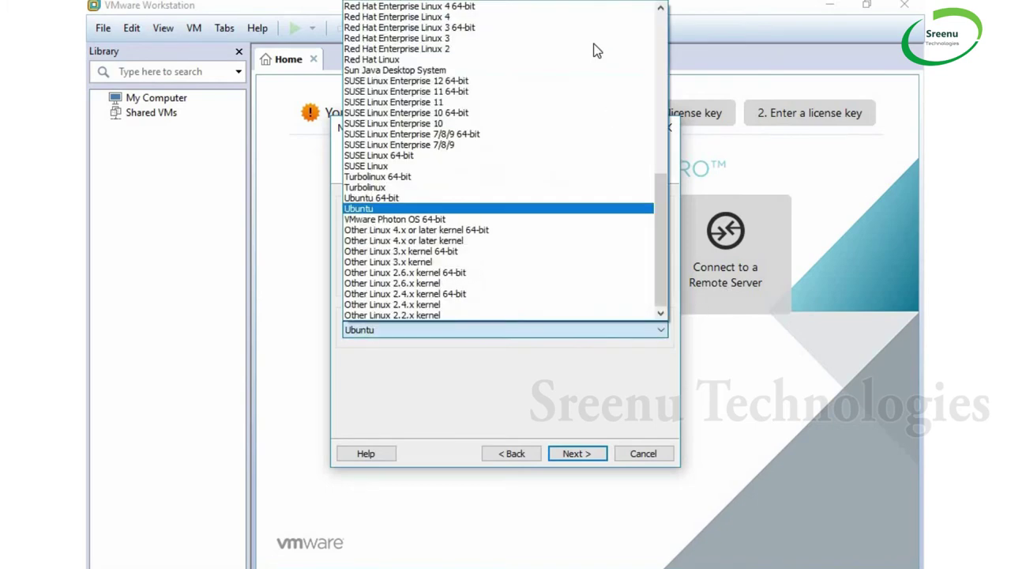
pyautogui.scroll(12, 598, 68)
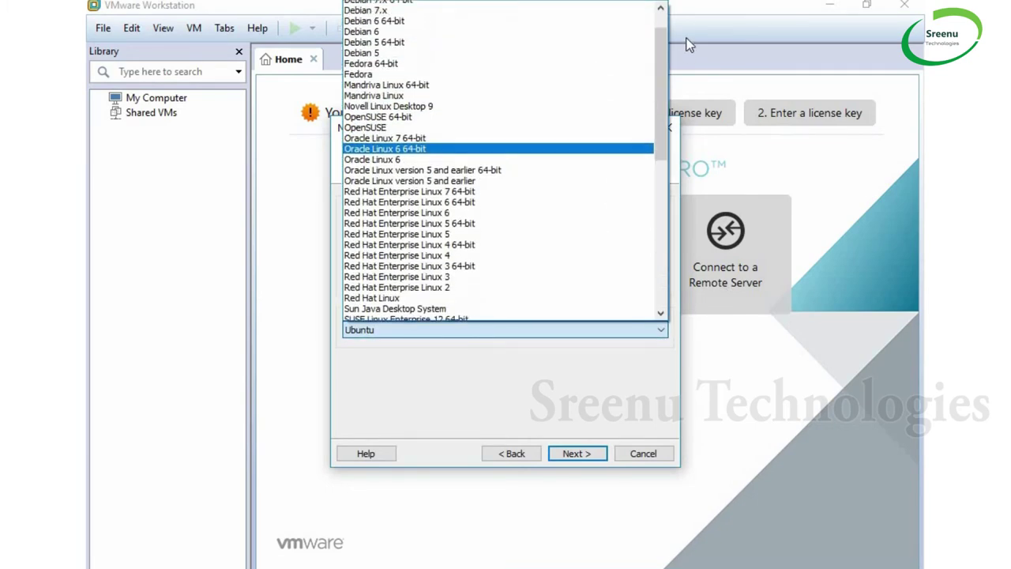
pyautogui.scroll(-12, 679, 184)
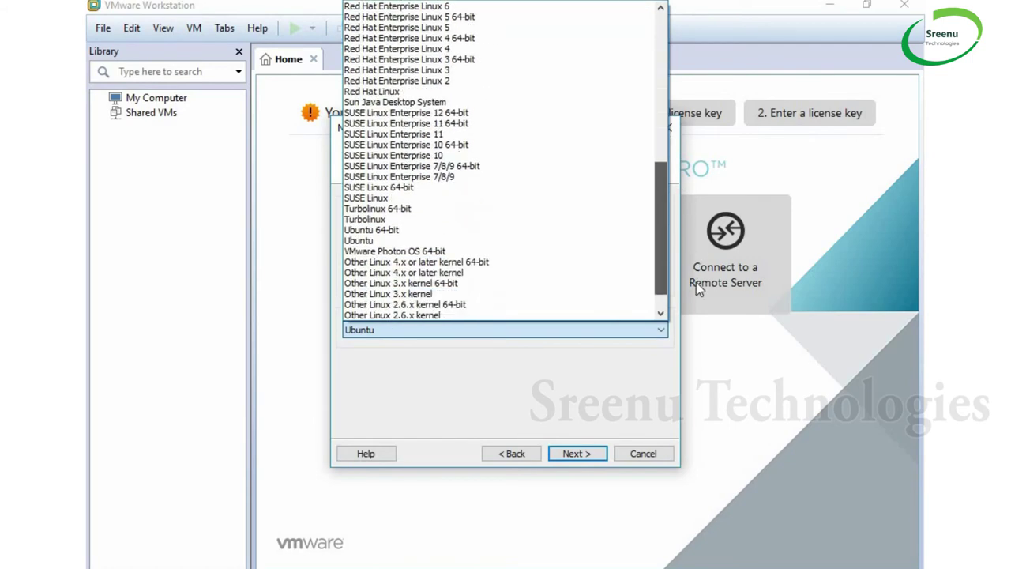
pyautogui.scroll(11, 656, 117)
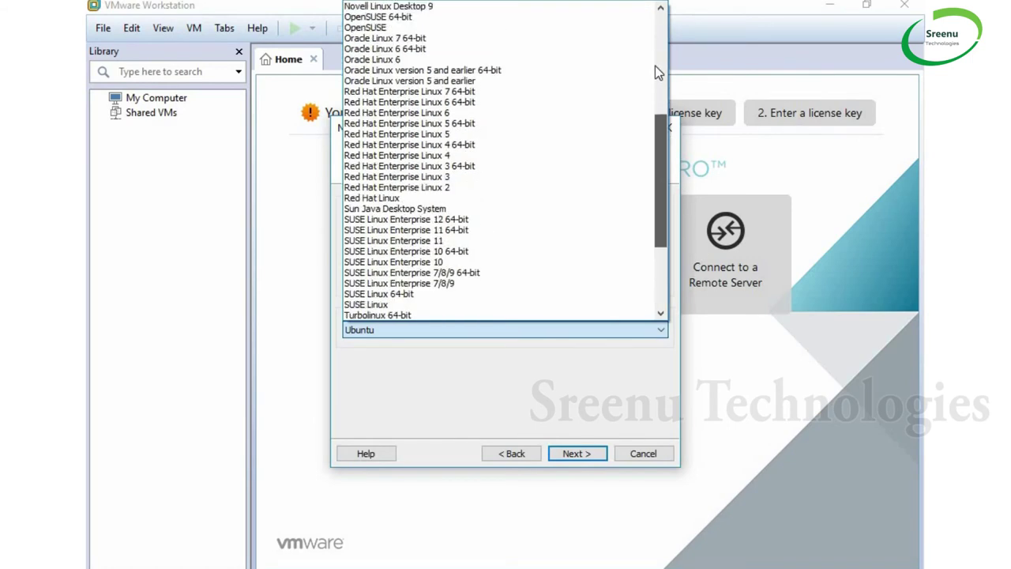
pyautogui.scroll(2, 655, 24)
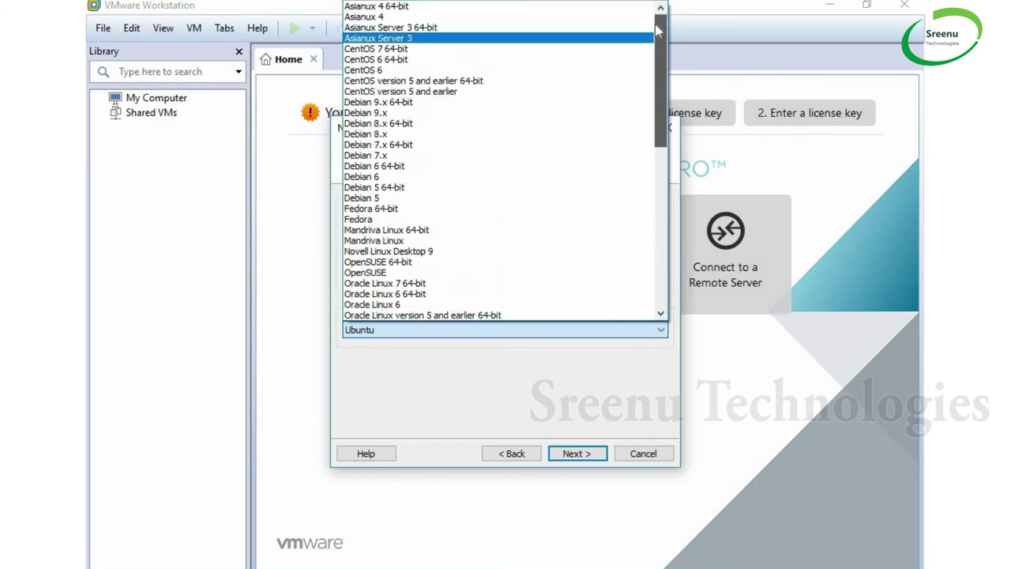
pyautogui.click(399, 49)
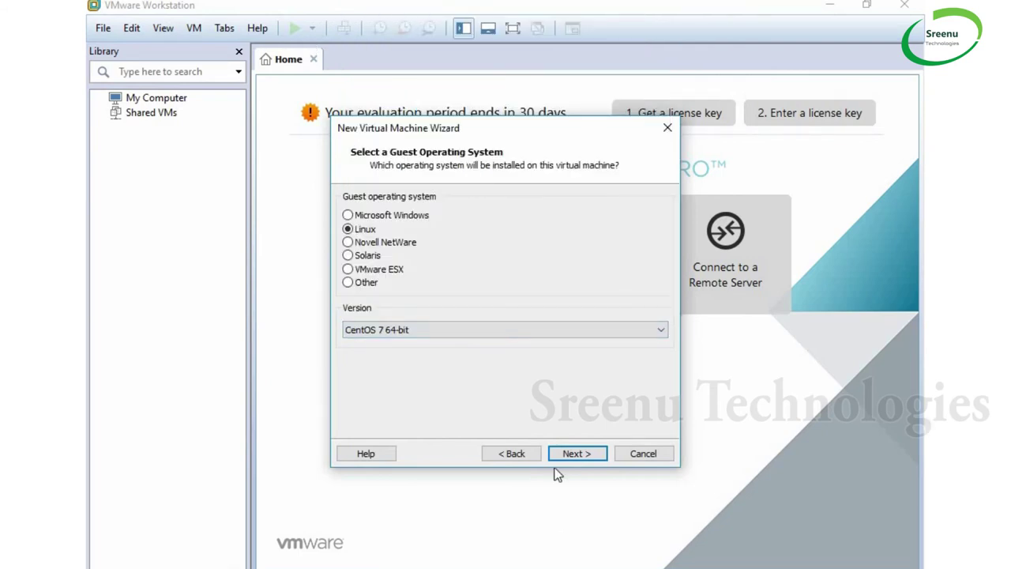
pyautogui.click(576, 454)
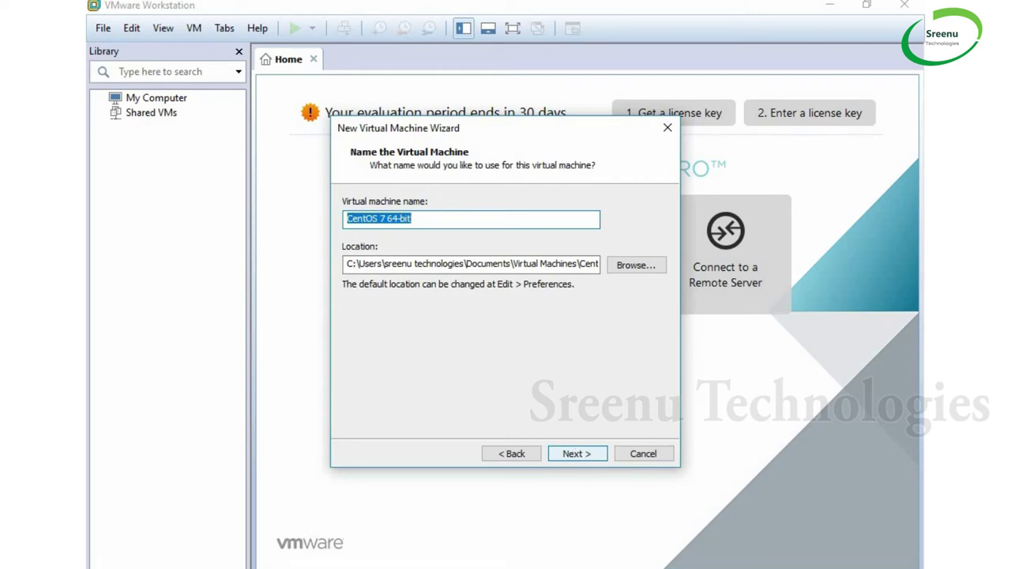
# Enter SeenutechLinux as the machine name and browse for its location folder
pyautogui.write('SeenutechLinux')
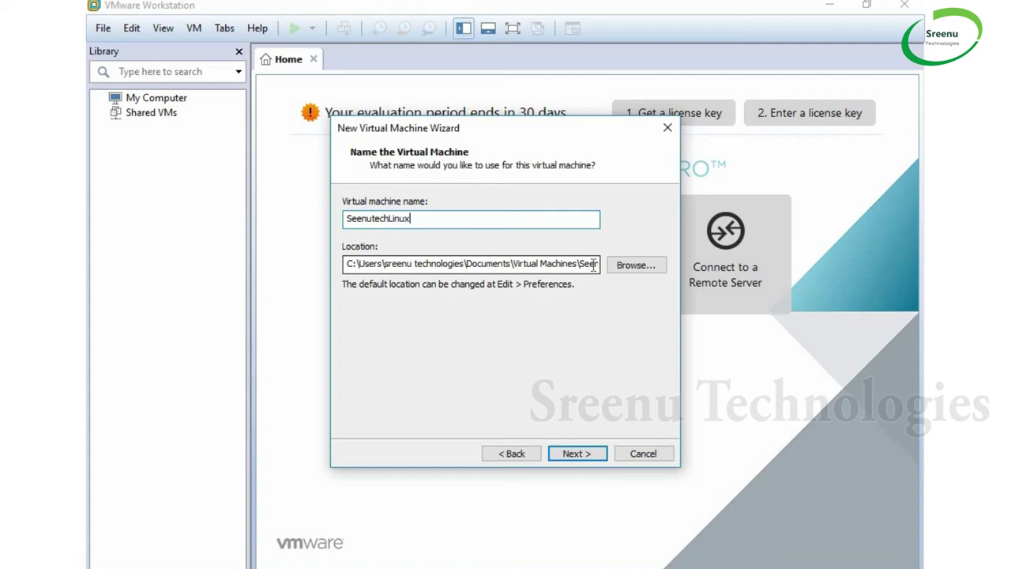
pyautogui.click(637, 267)
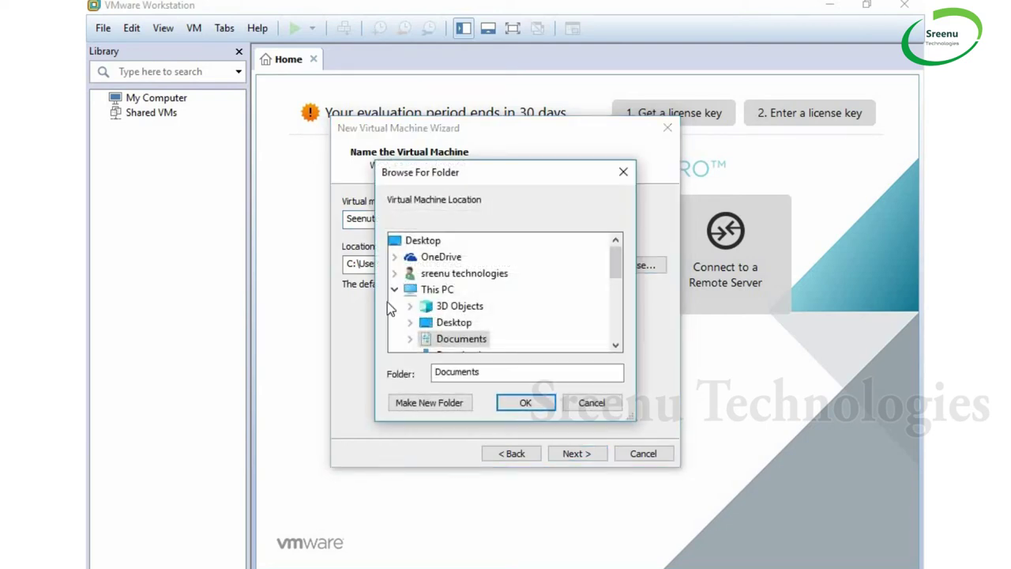
# Navigate to and select the Softwares folder on New Volume (E:)
pyautogui.scroll(-4, 515, 321)
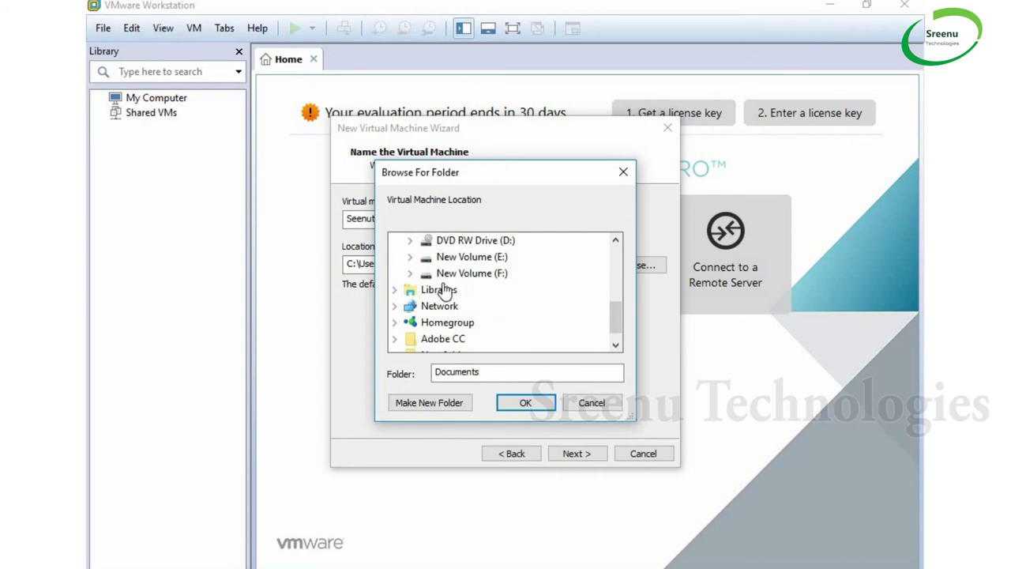
pyautogui.click(409, 257)
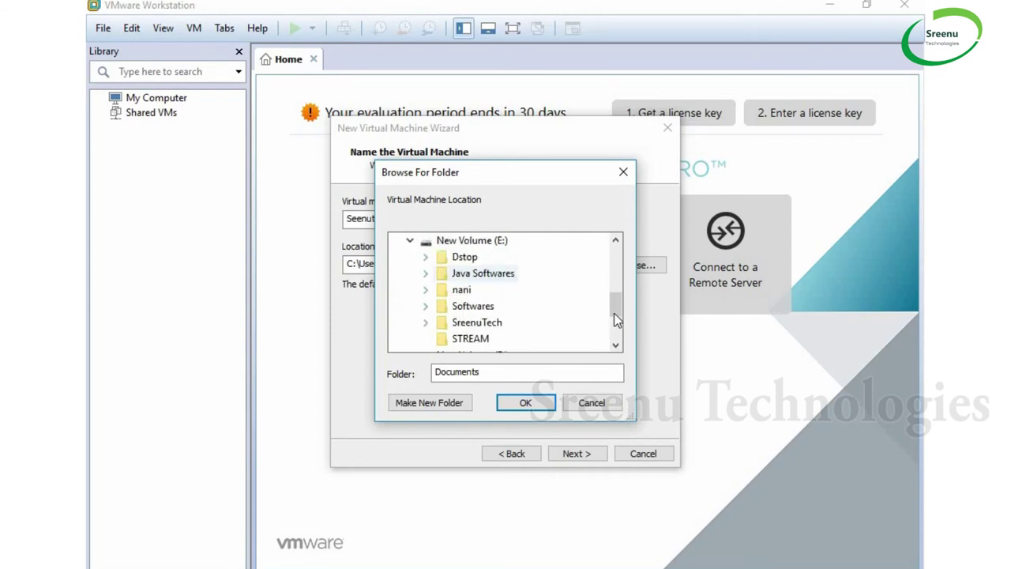
pyautogui.scroll(-1, 566, 308)
pyautogui.scroll(1, 565, 308)
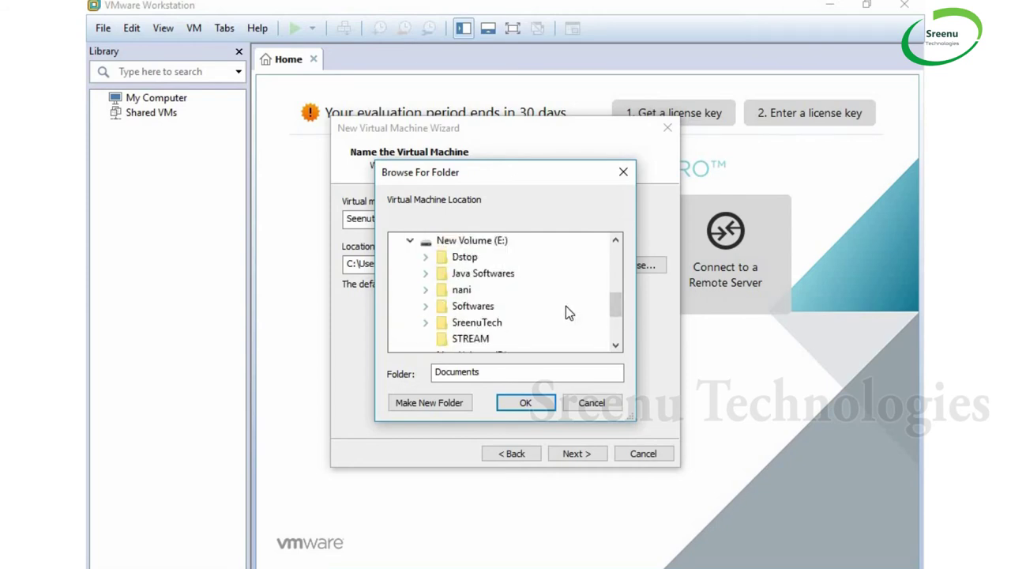
pyautogui.scroll(-1, 562, 296)
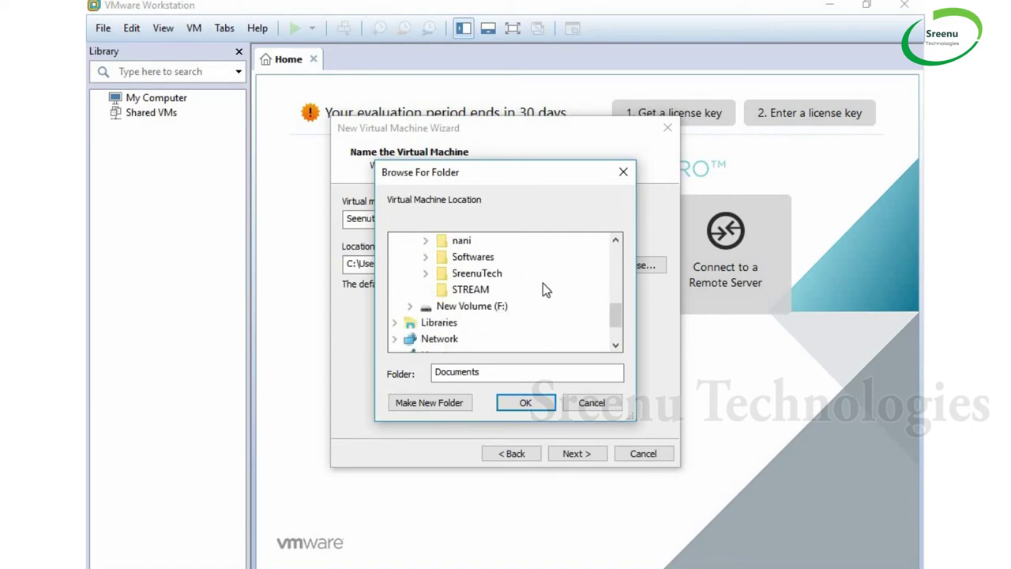
pyautogui.click(426, 258)
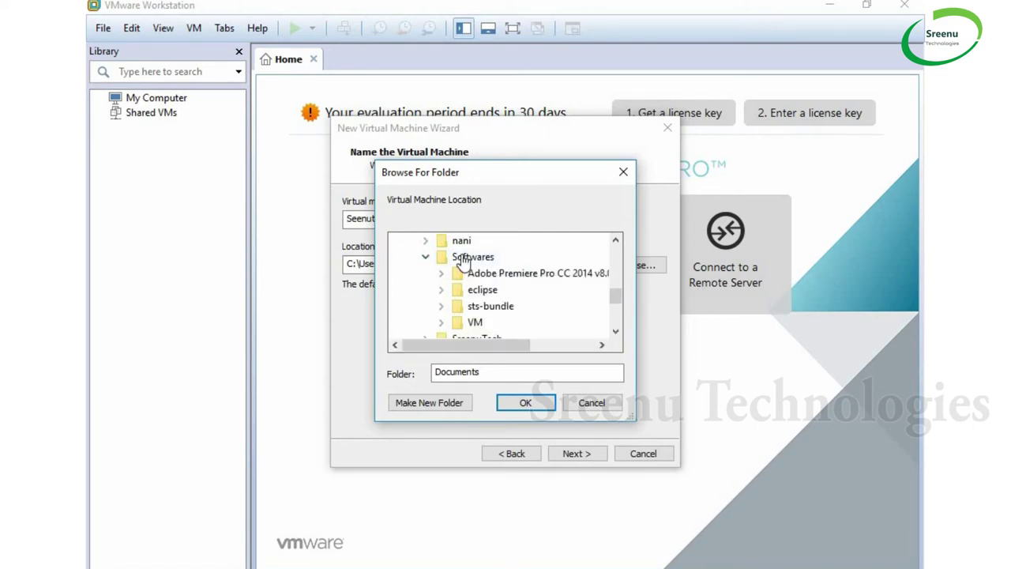
pyautogui.click(473, 259)
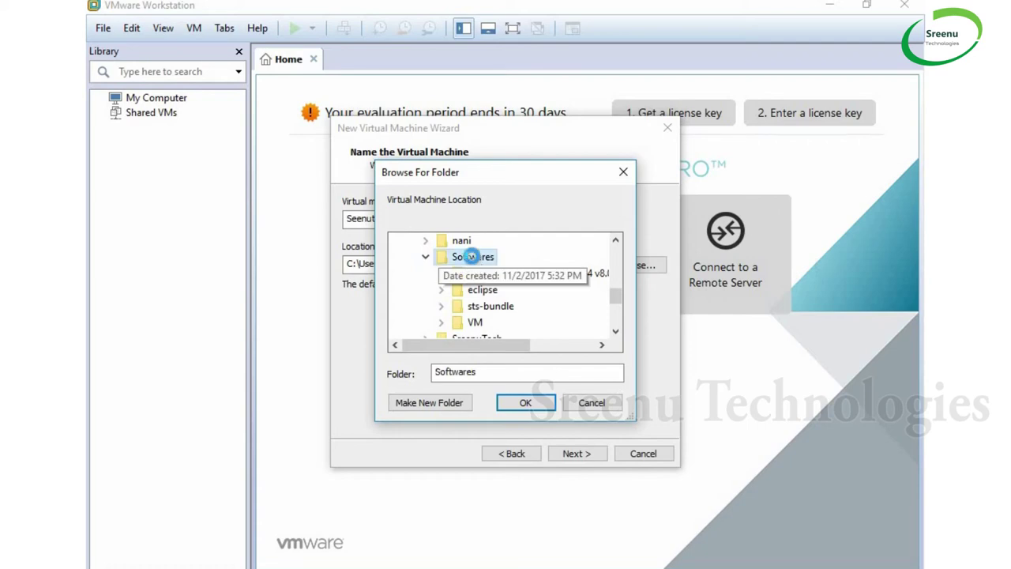
# Create a seenutechlinux folder inside Softwares and confirm it as the VM location
pyautogui.rightClick(471, 257)
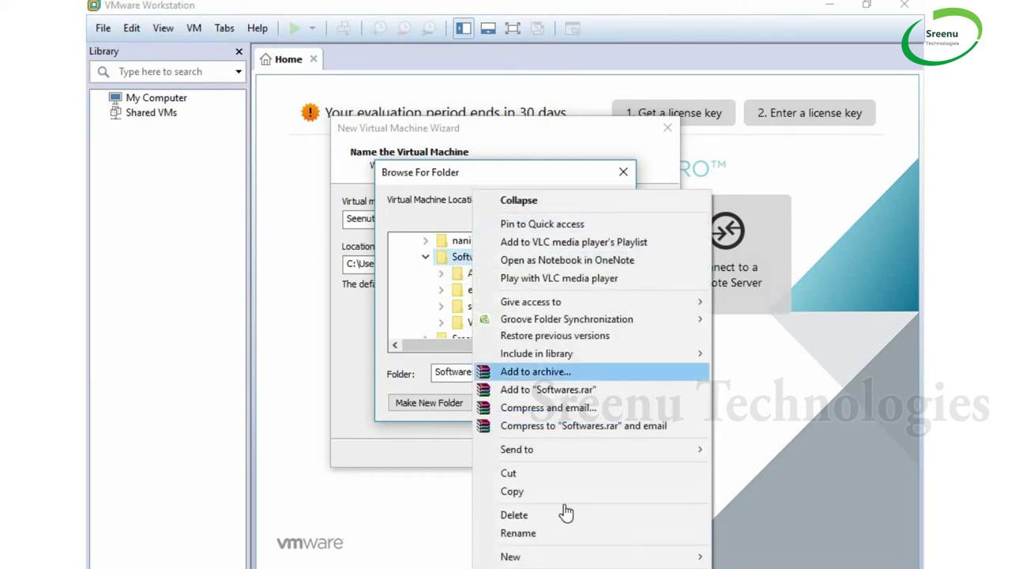
pyautogui.moveTo(571, 556)
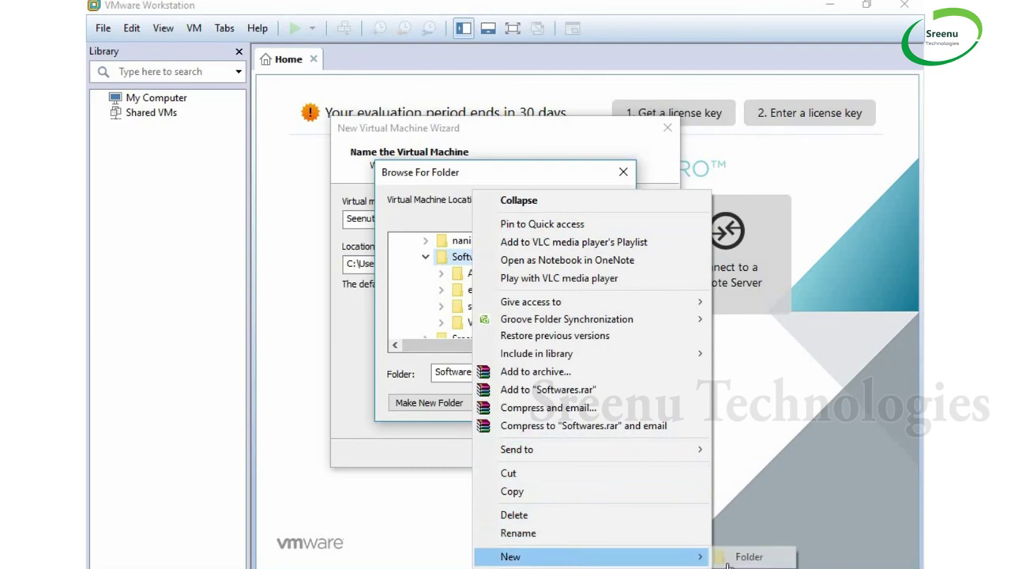
pyautogui.click(777, 556)
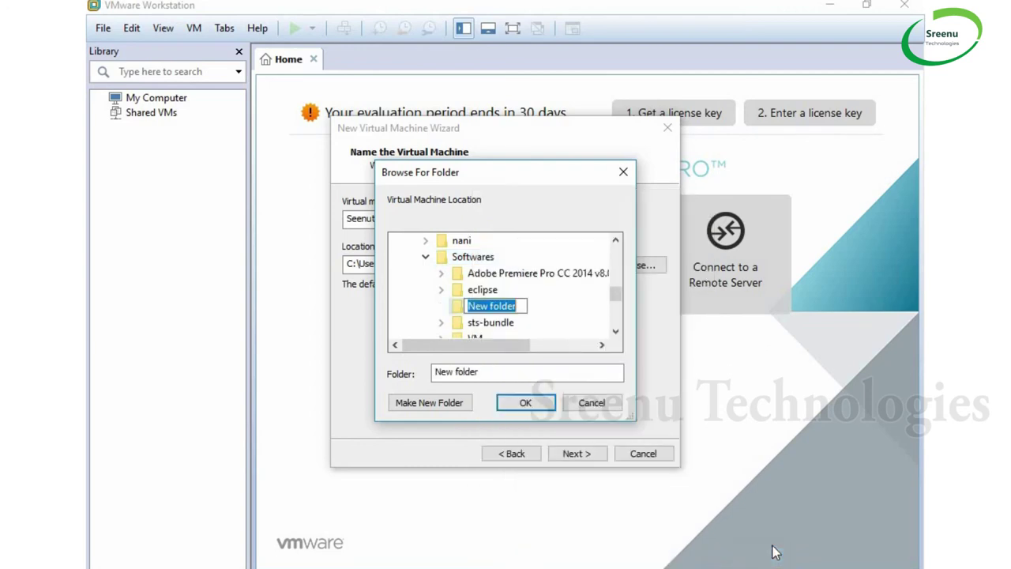
pyautogui.write('seenutech')
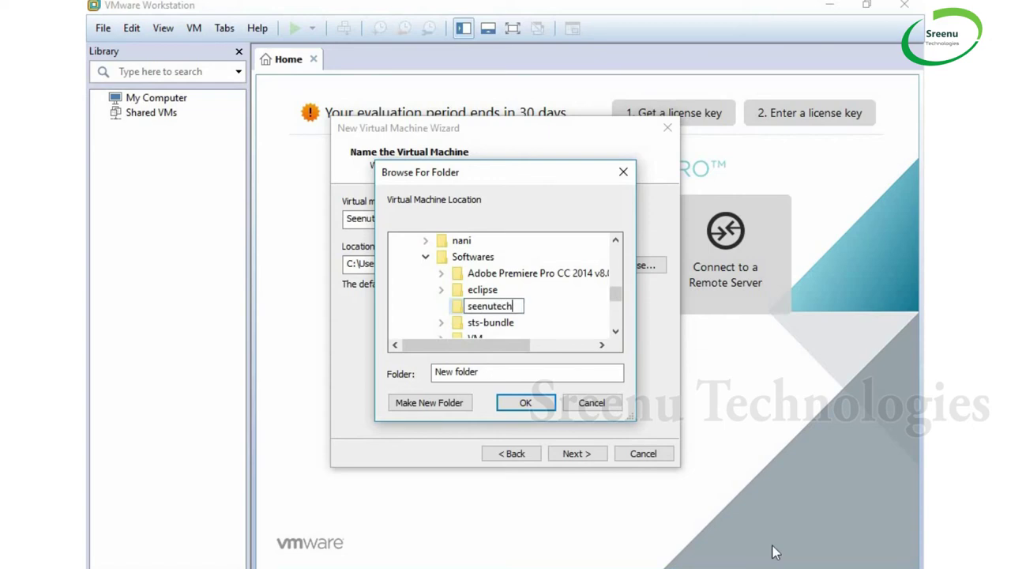
pyautogui.write('linux')
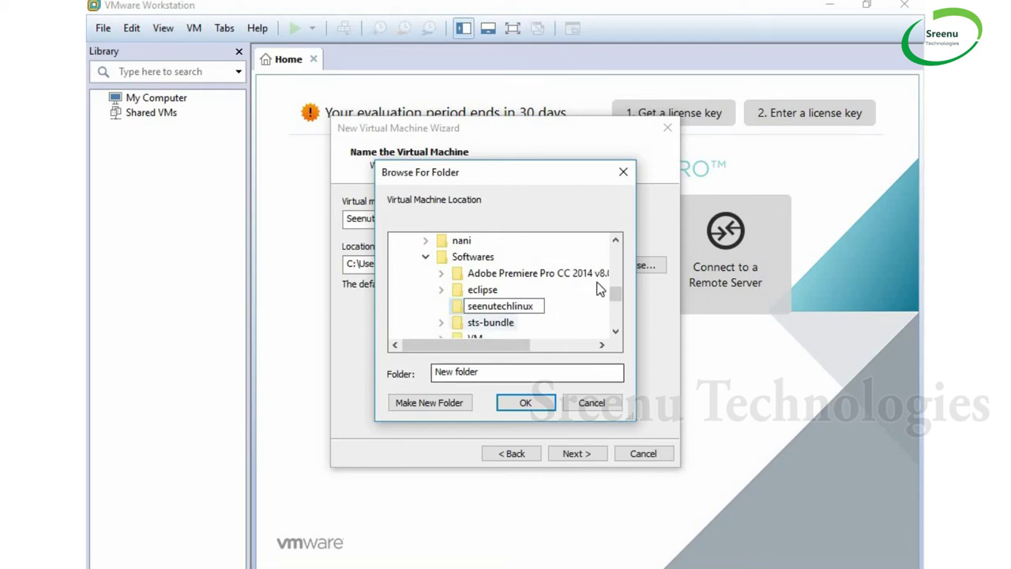
pyautogui.click(512, 312)
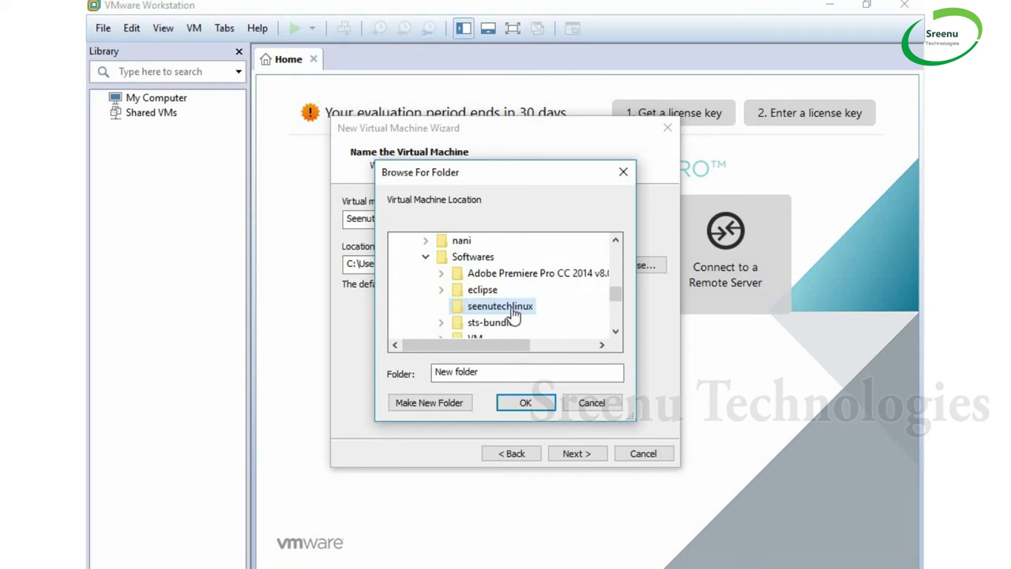
pyautogui.click(525, 403)
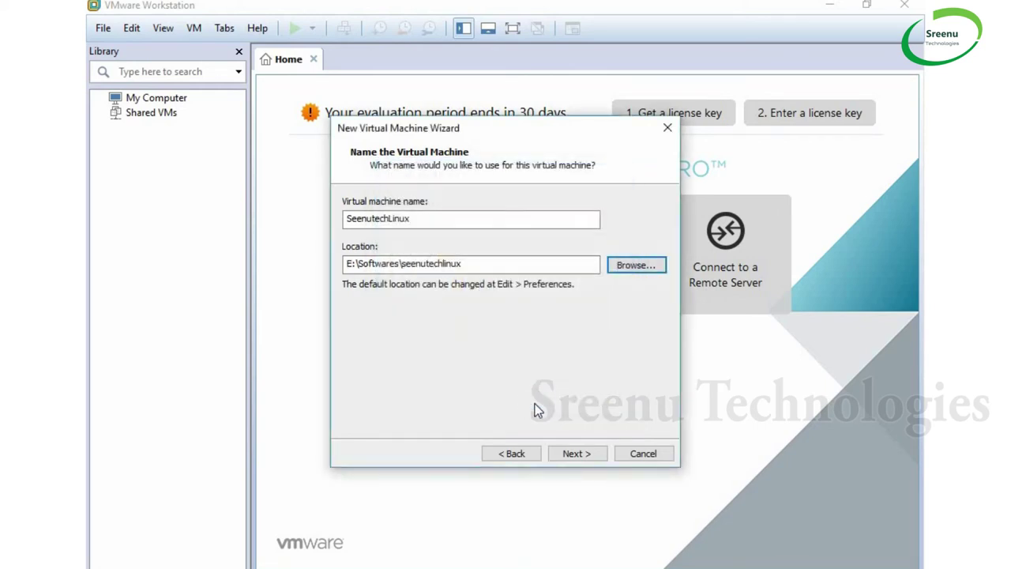
# Advance the new-VM wizard to the disk capacity page, which proposes 20.0 GB split into multiple files
pyautogui.click(590, 451)
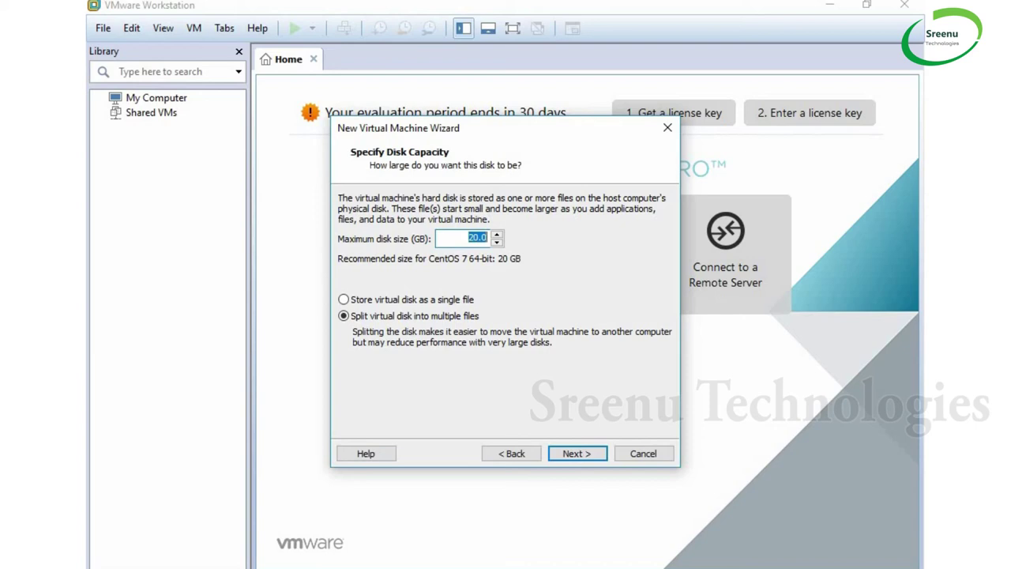
pyautogui.moveTo(449, 568)
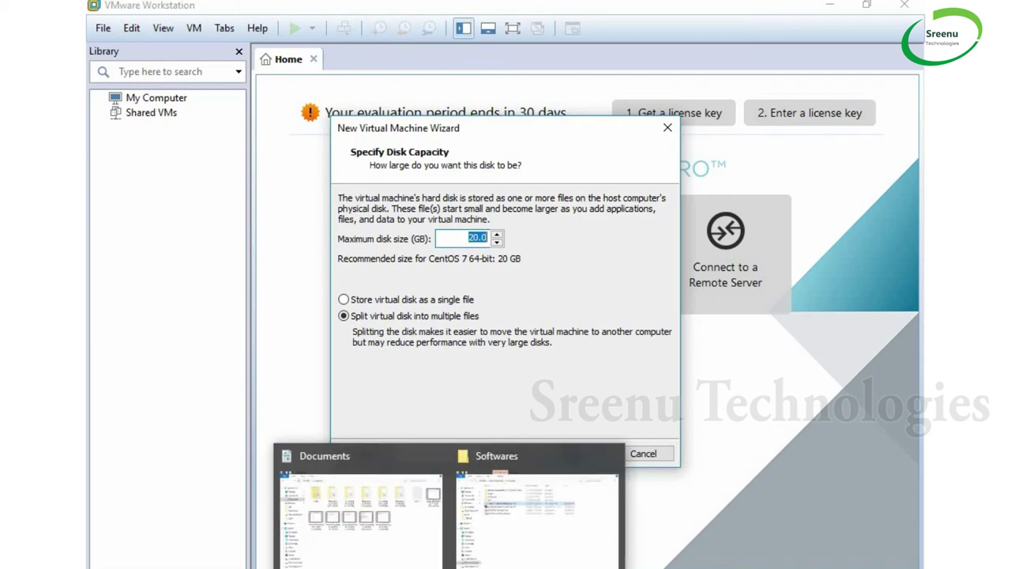
pyautogui.click(506, 545)
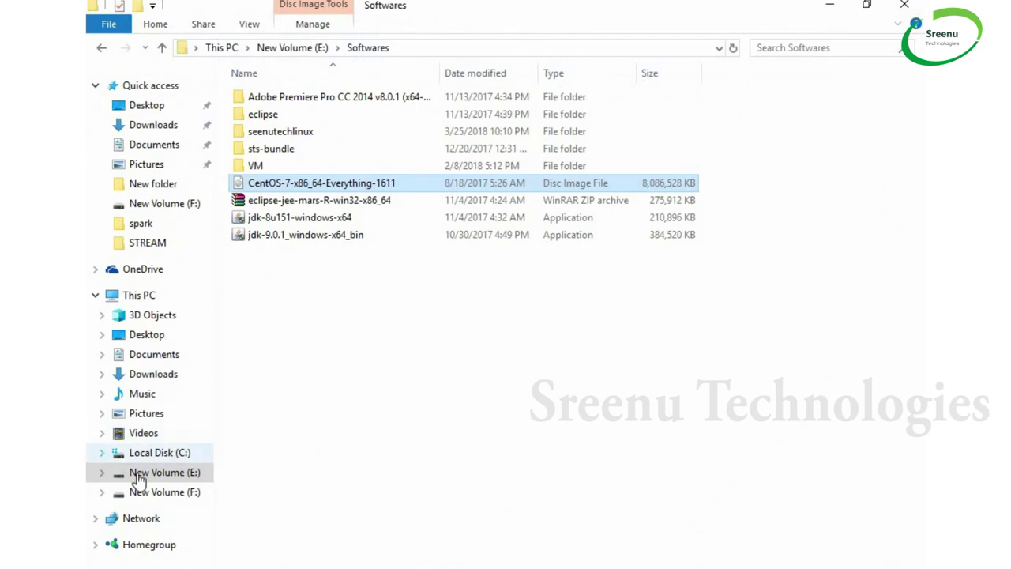
pyautogui.click(158, 478)
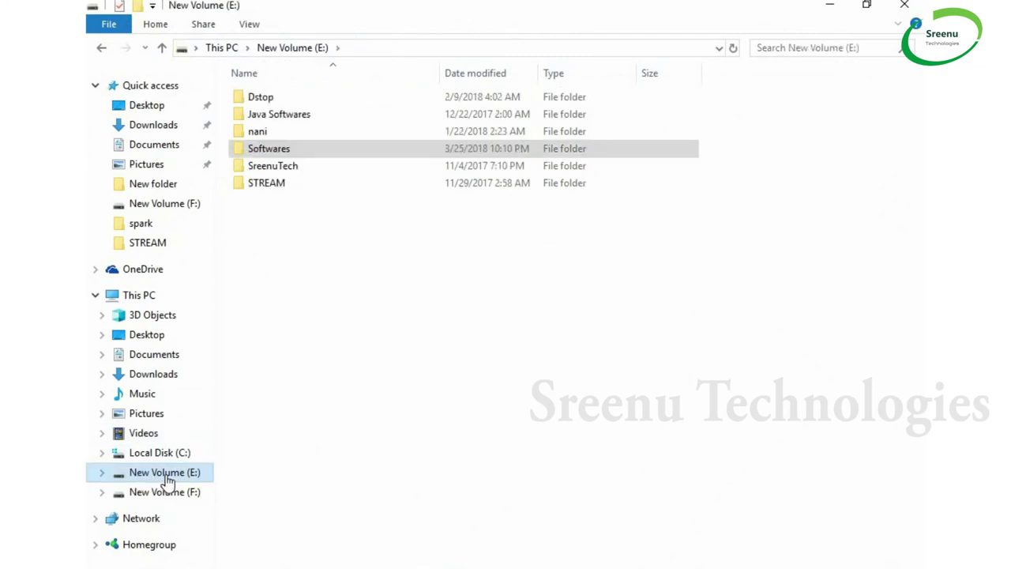
pyautogui.rightClick(166, 479)
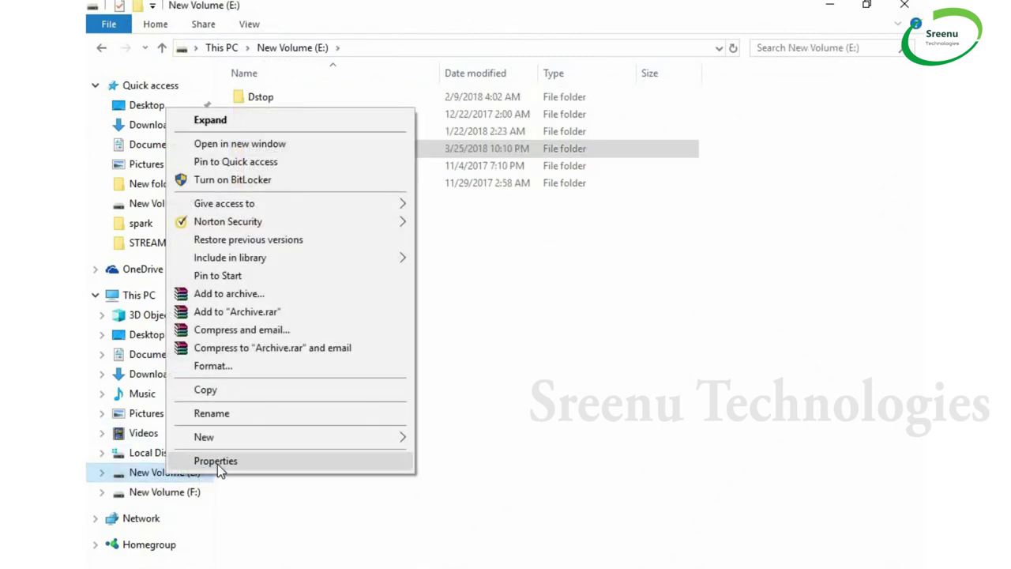
pyautogui.click(217, 464)
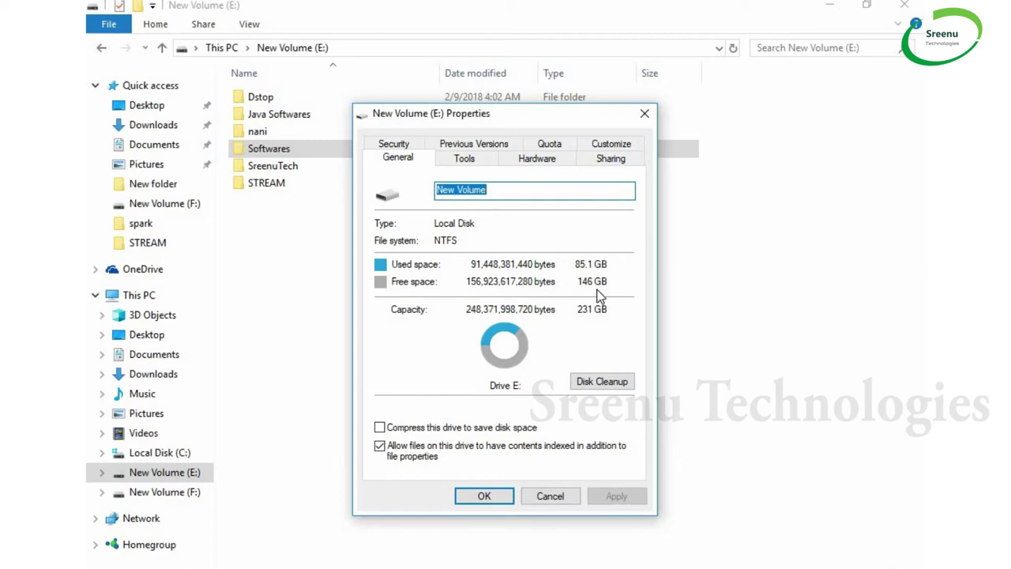
pyautogui.click(563, 501)
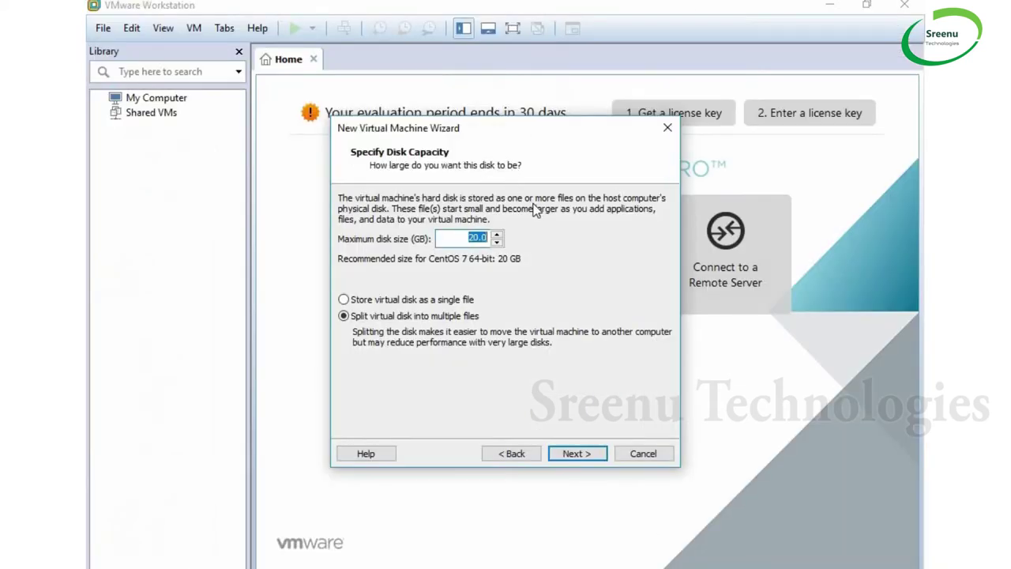
# Set the maximum disk size to 30 GB, then open the new VM's hardware settings from the summary
pyautogui.write('30')
pyautogui.click(600, 460)
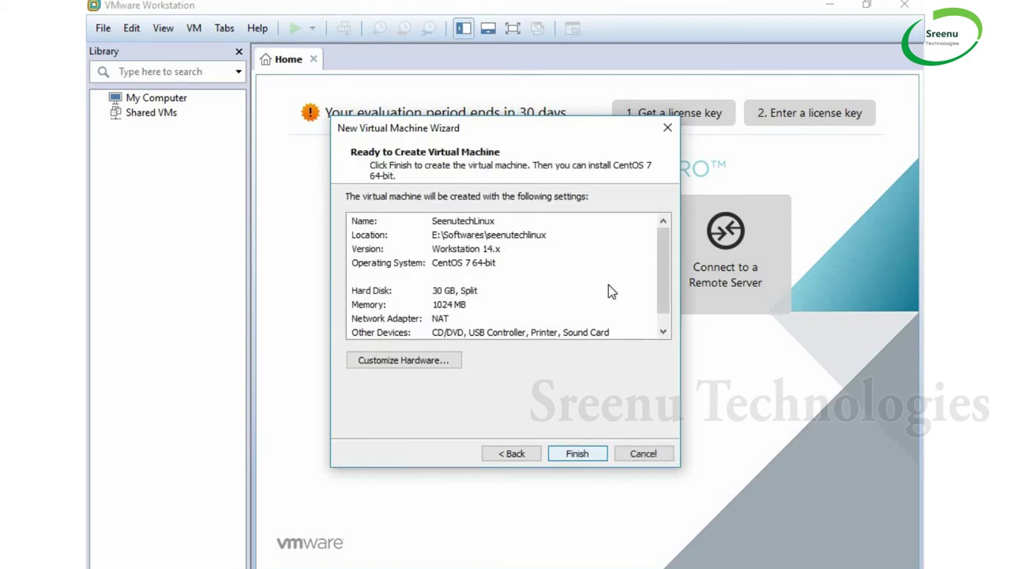
pyautogui.click(413, 365)
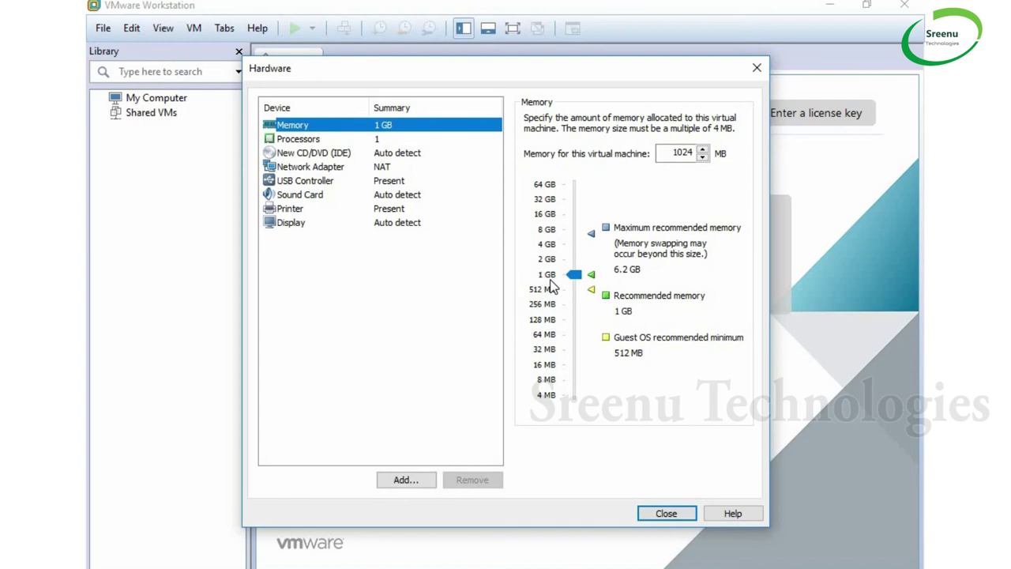
# Review the processor, network adapter, sound card, USB, printer and display settings
pyautogui.click(308, 143)
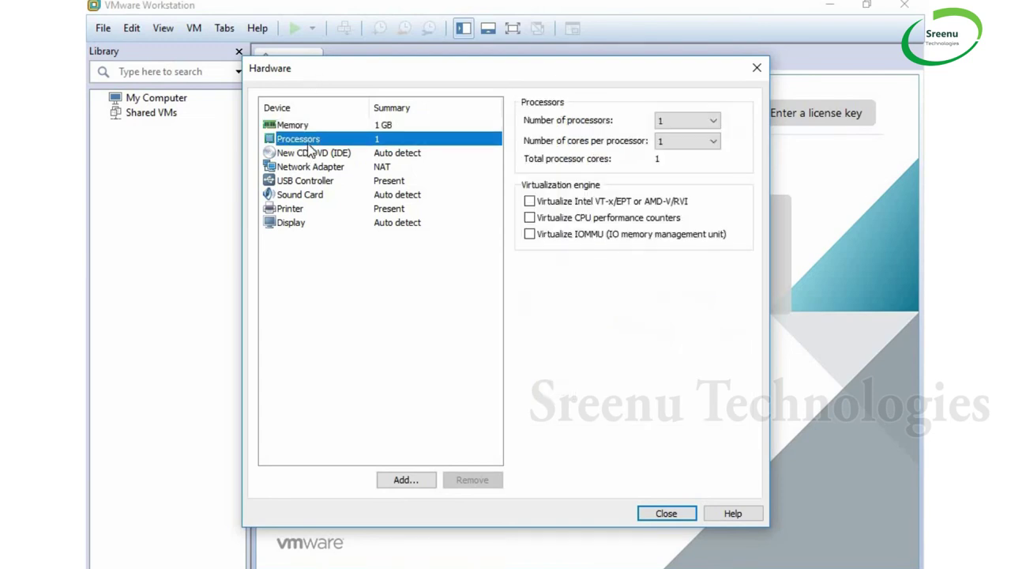
pyautogui.click(307, 170)
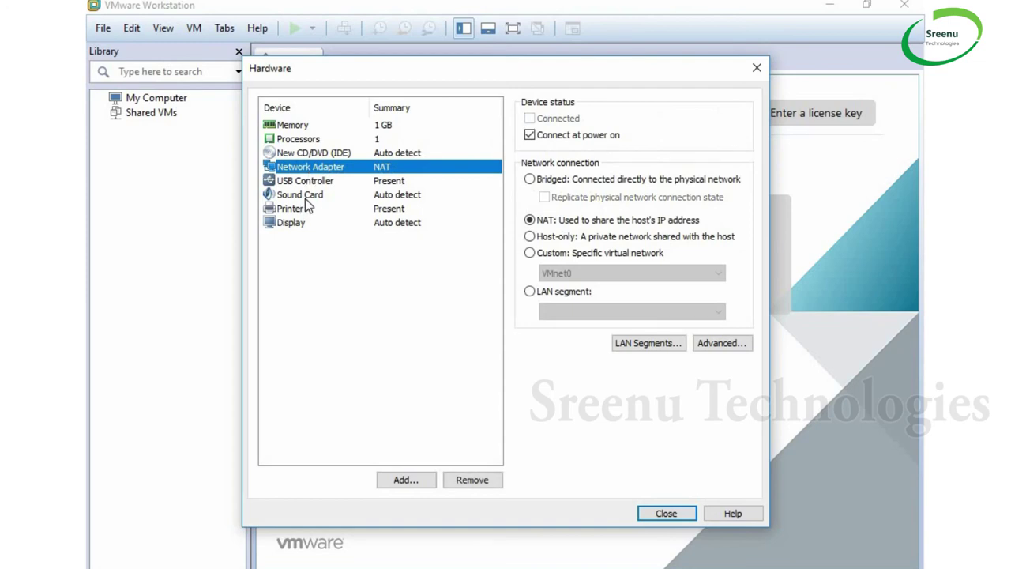
pyautogui.click(309, 195)
pyautogui.click(313, 181)
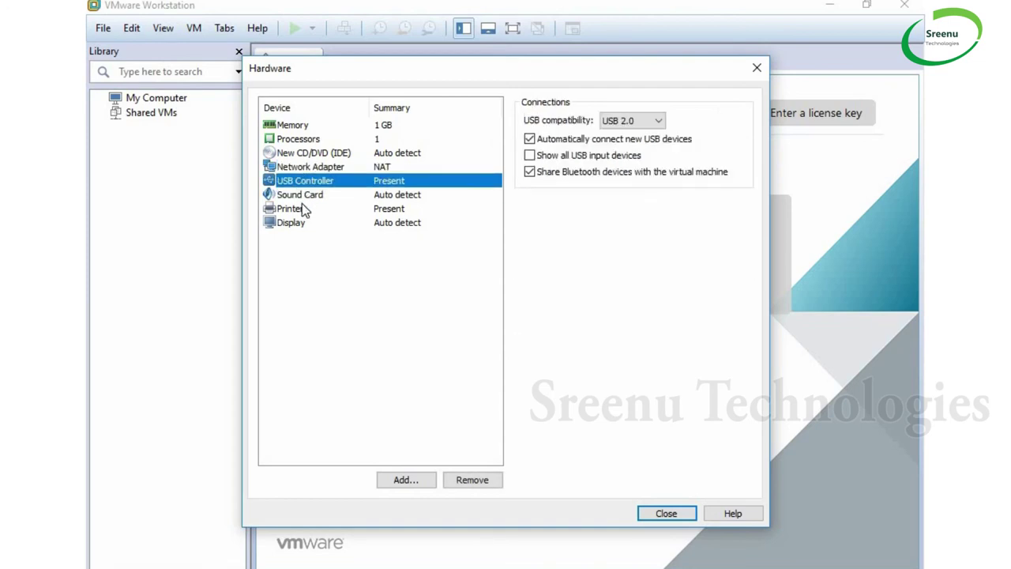
pyautogui.click(307, 209)
pyautogui.click(305, 222)
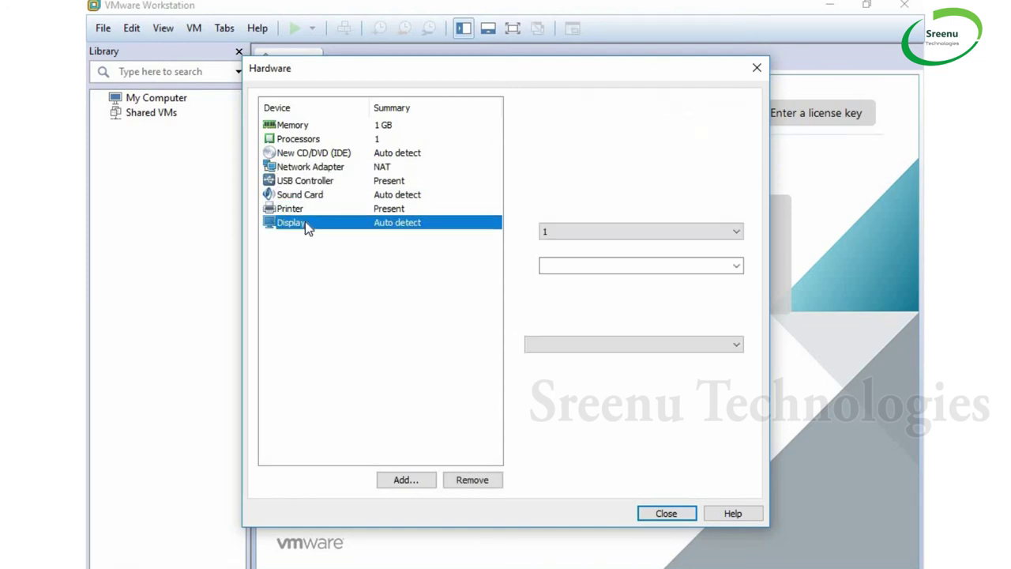
# Raise the VM's memory from 1024 MB to 2048 MB
pyautogui.click(305, 125)
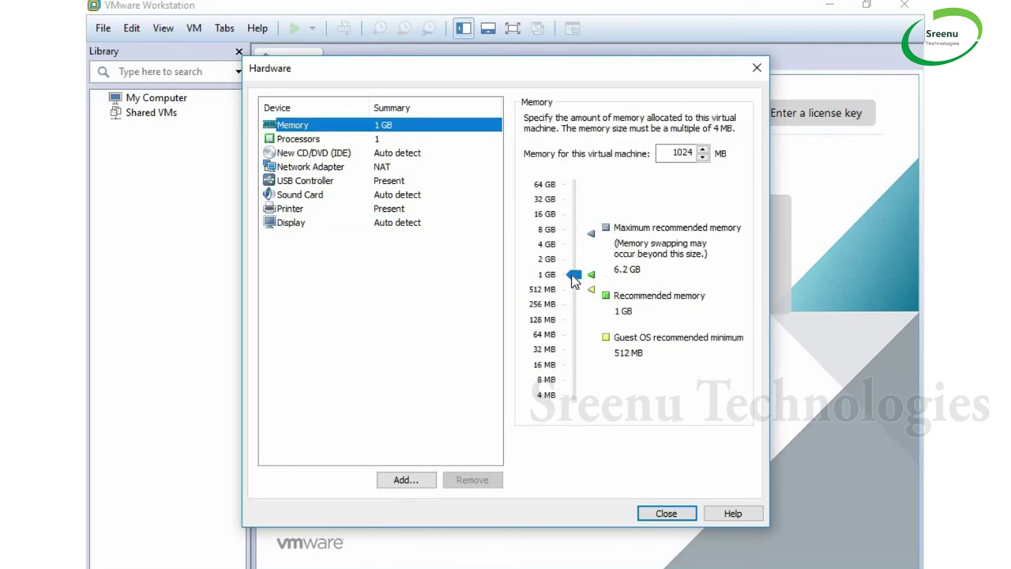
pyautogui.moveTo(572, 274)
pyautogui.mouseDown()
pyautogui.moveTo(575, 259)
pyautogui.moveTo(575, 289)
pyautogui.moveTo(578, 262)
pyautogui.mouseUp()
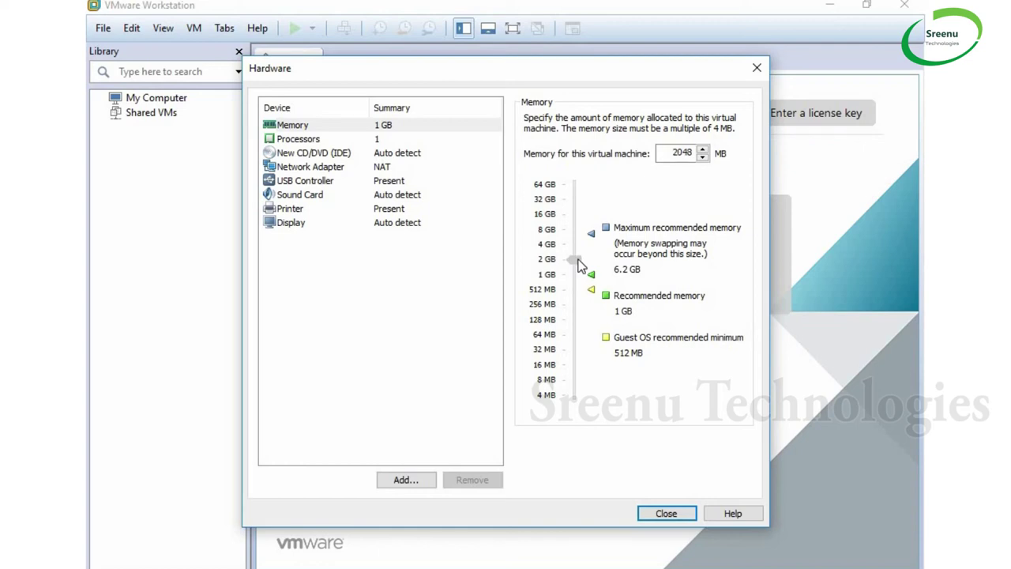
pyautogui.moveTo(579, 264); pyautogui.dragTo(581, 265)
# Keep the VM's processor count at 1
pyautogui.click(299, 139)
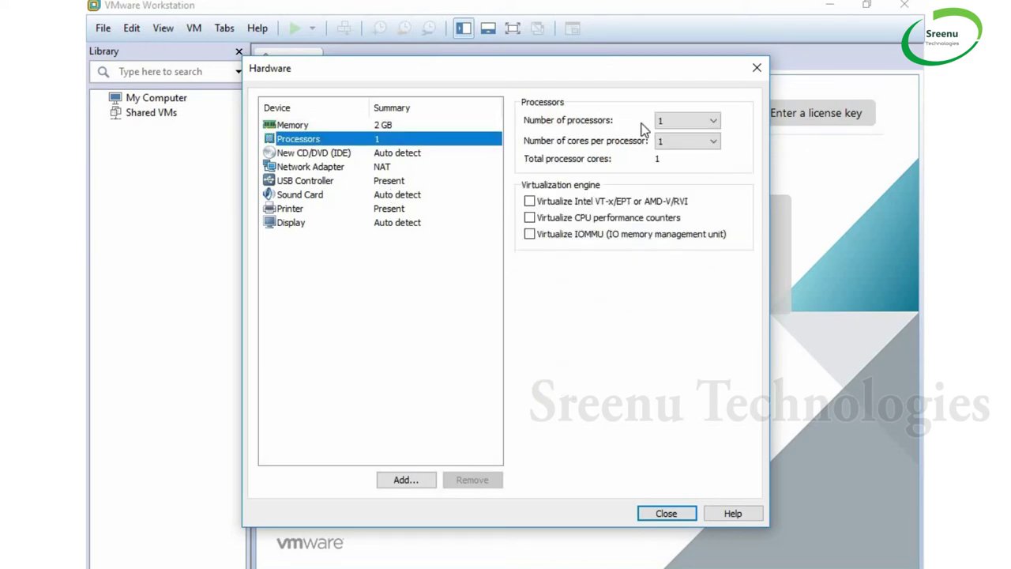
pyautogui.click(715, 123)
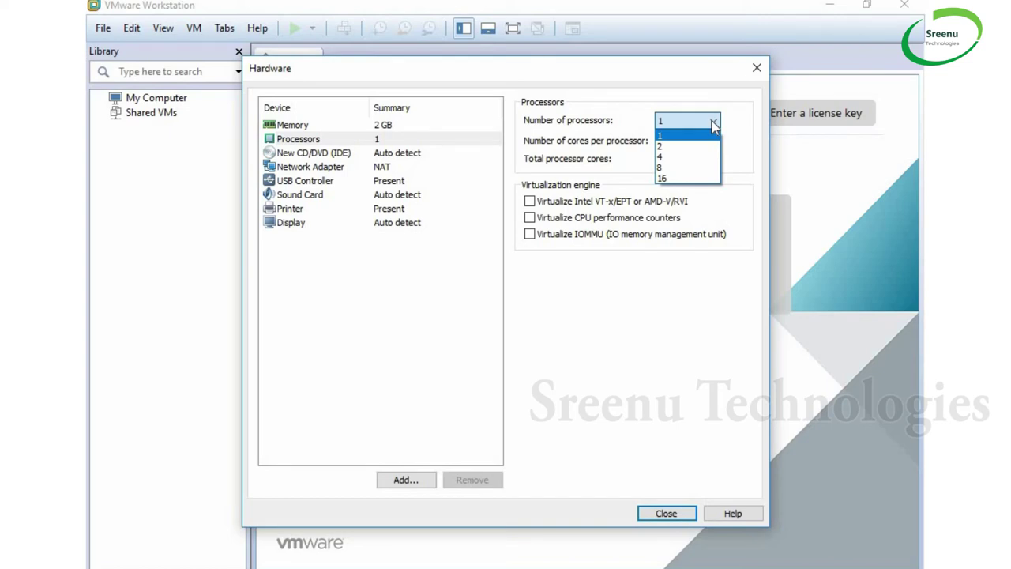
pyautogui.click(691, 137)
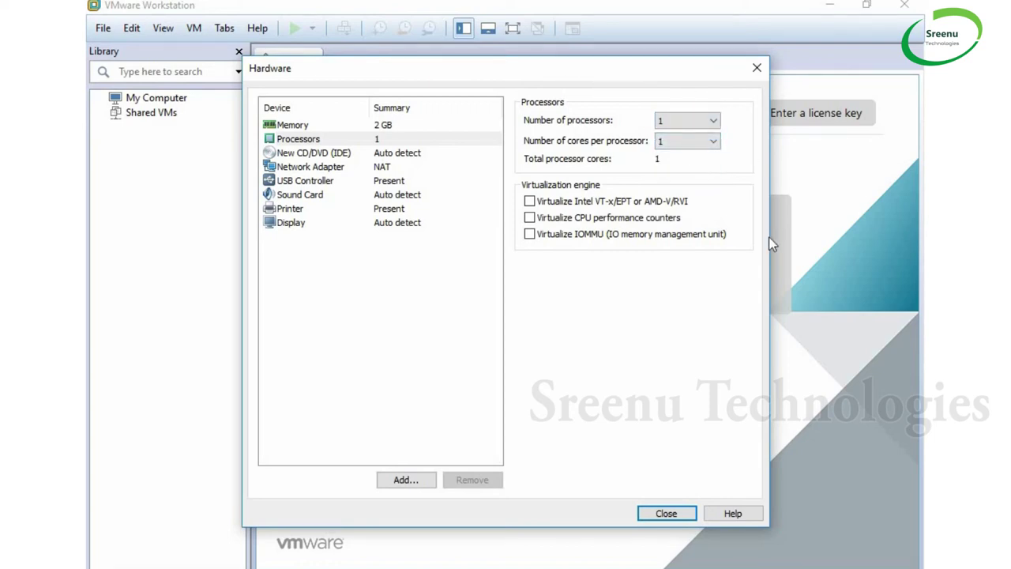
# Switch the network adapter connection from NAT to Bridged
pyautogui.click(305, 169)
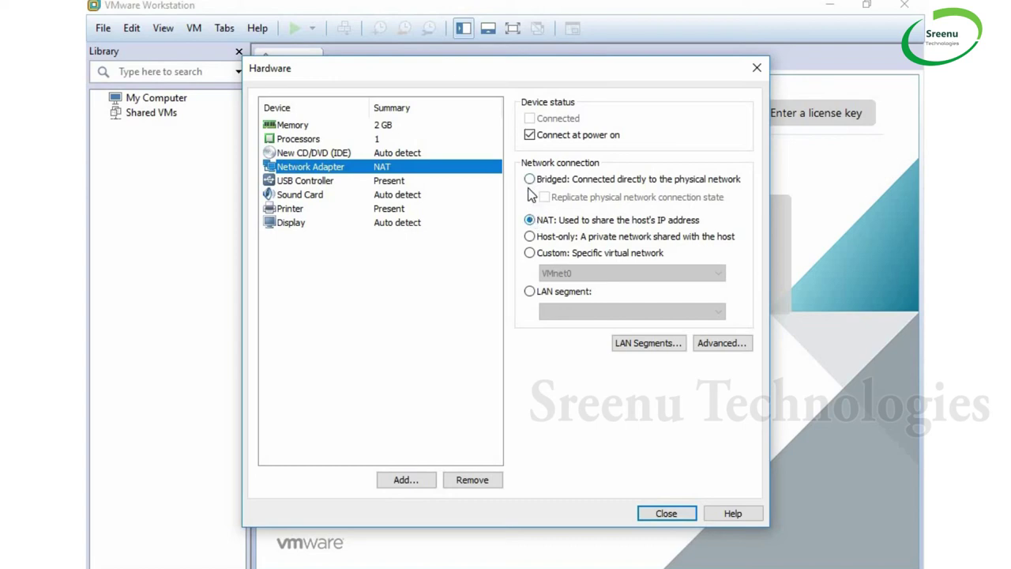
pyautogui.click(530, 220)
pyautogui.click(530, 179)
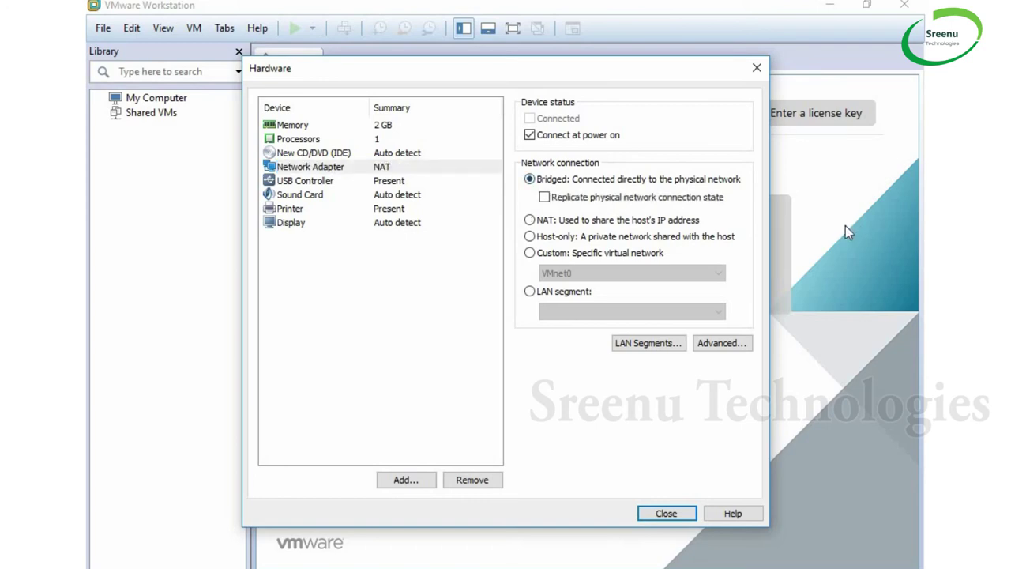
# Point the CD/DVD drive at the CentOS-7-x86_64-Everything-1611 ISO image in the Softwares folder
pyautogui.click(307, 196)
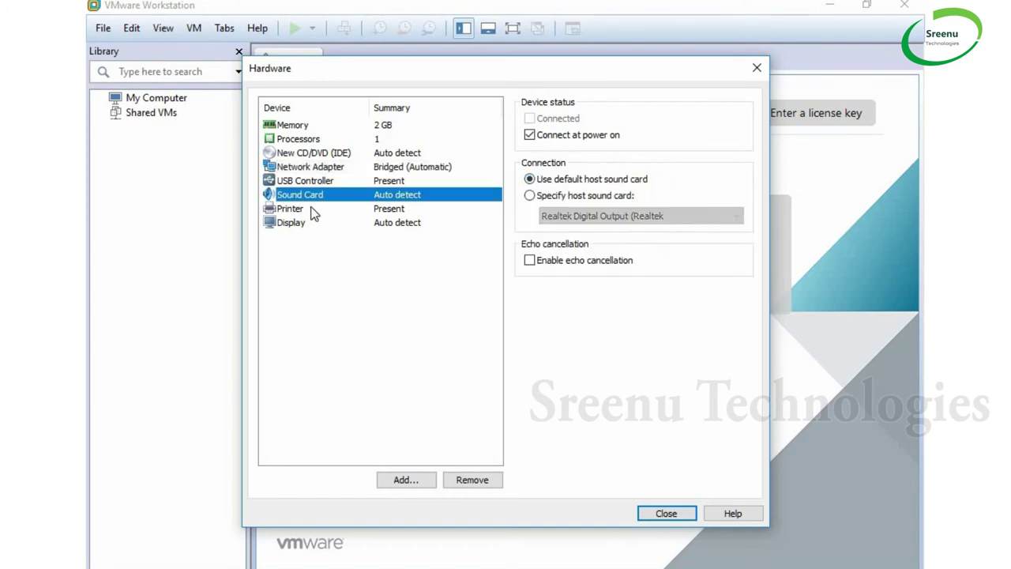
pyautogui.click(327, 155)
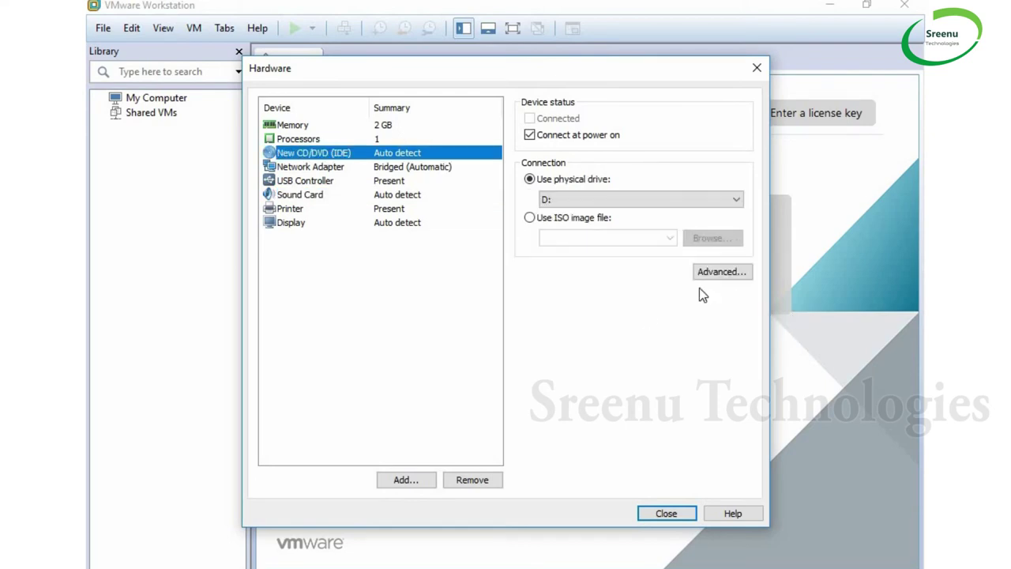
pyautogui.click(530, 219)
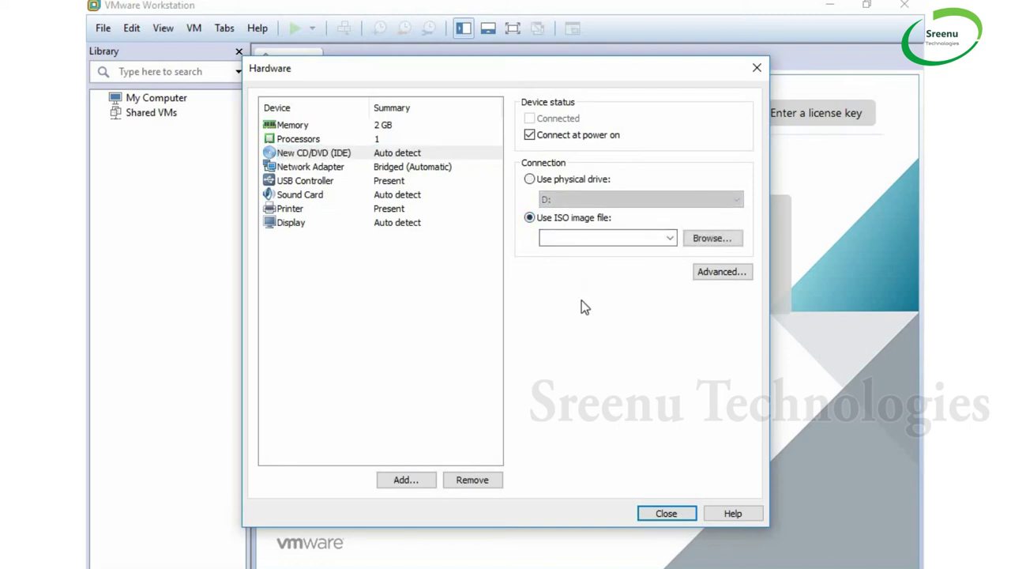
pyautogui.click(719, 241)
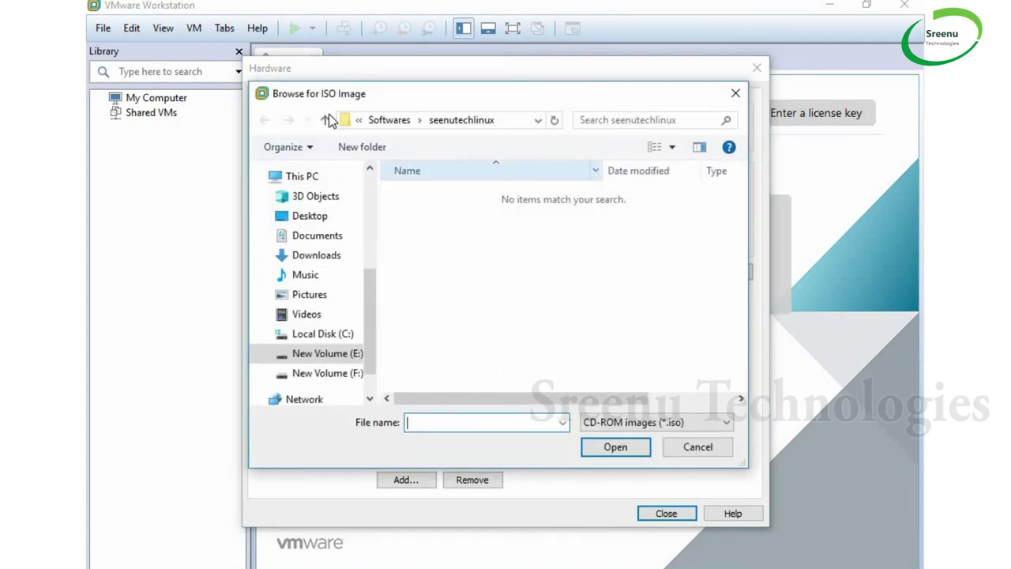
pyautogui.click(390, 121)
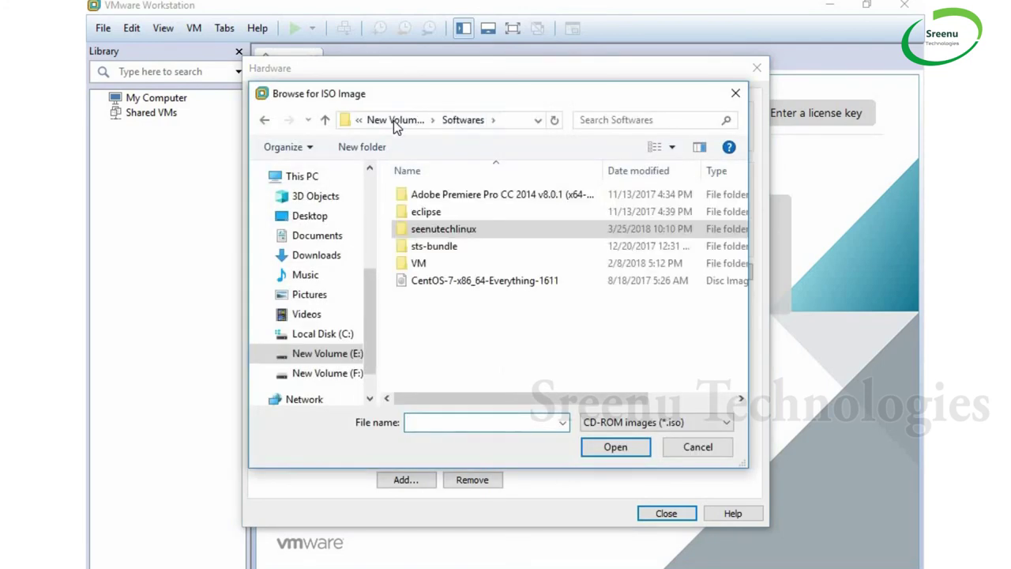
pyautogui.click(494, 280)
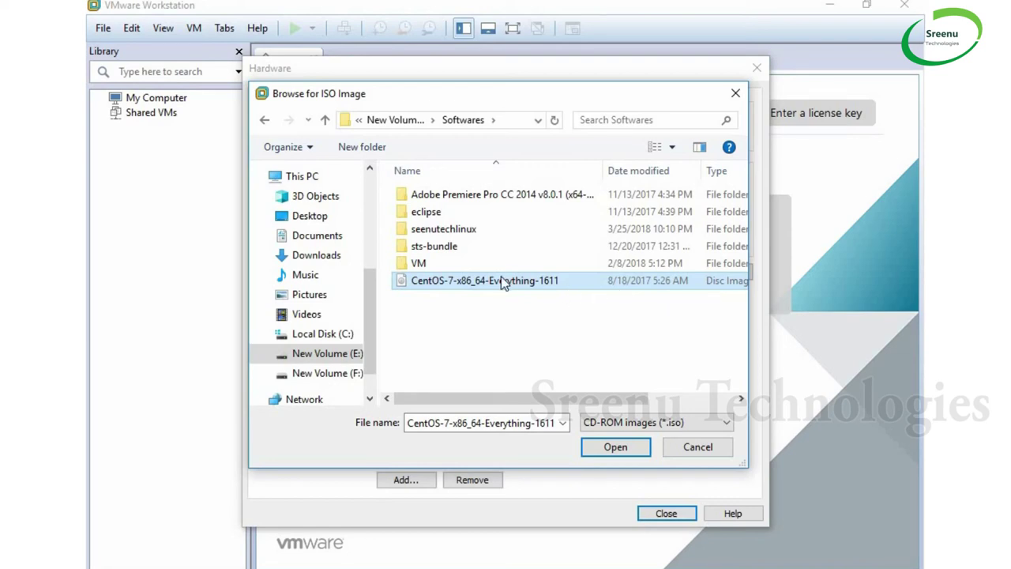
pyautogui.click(616, 447)
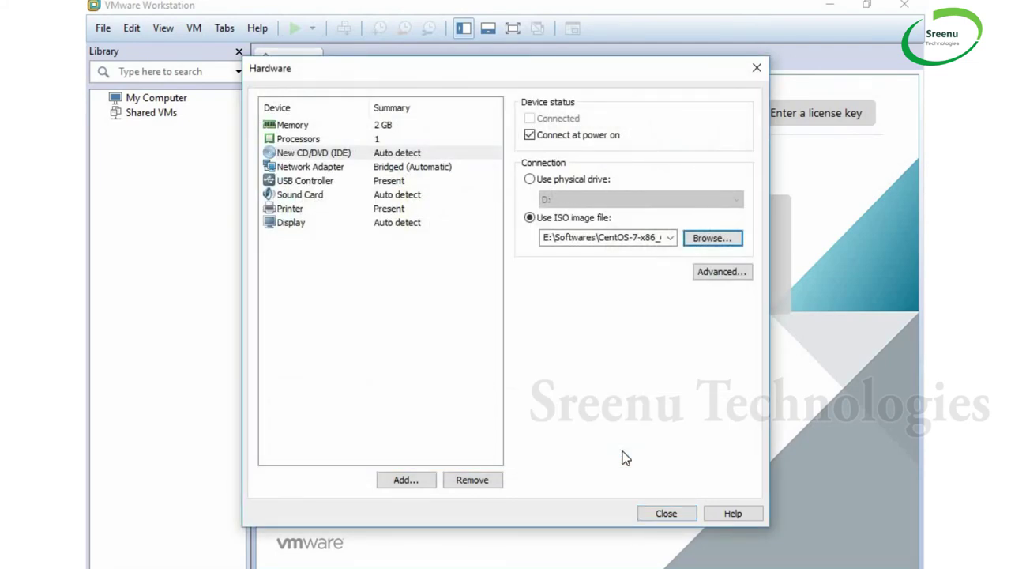
# Close the Hardware dialog and finish the wizard to create SeenutechLinux
pyautogui.click(666, 513)
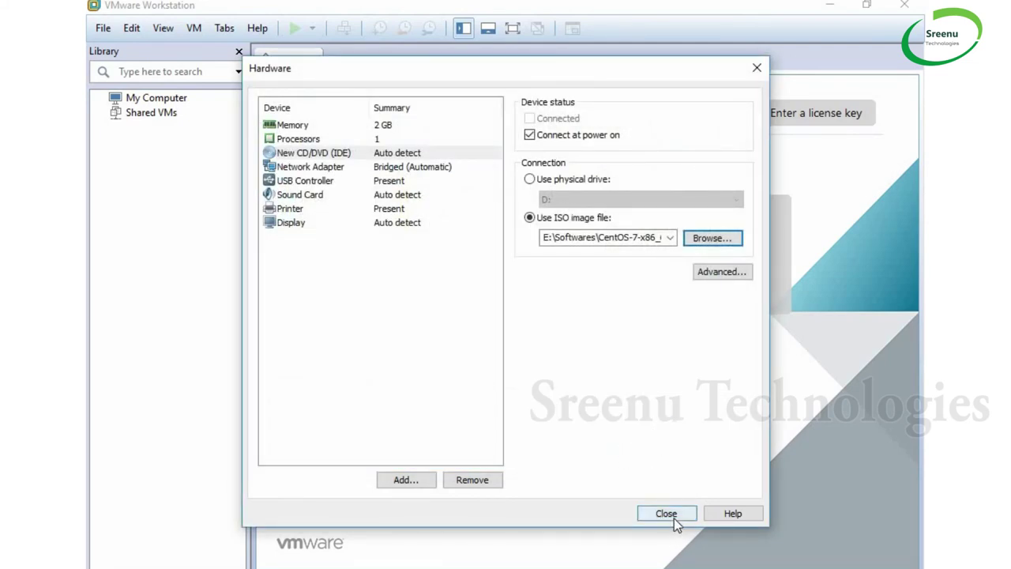
pyautogui.click(569, 448)
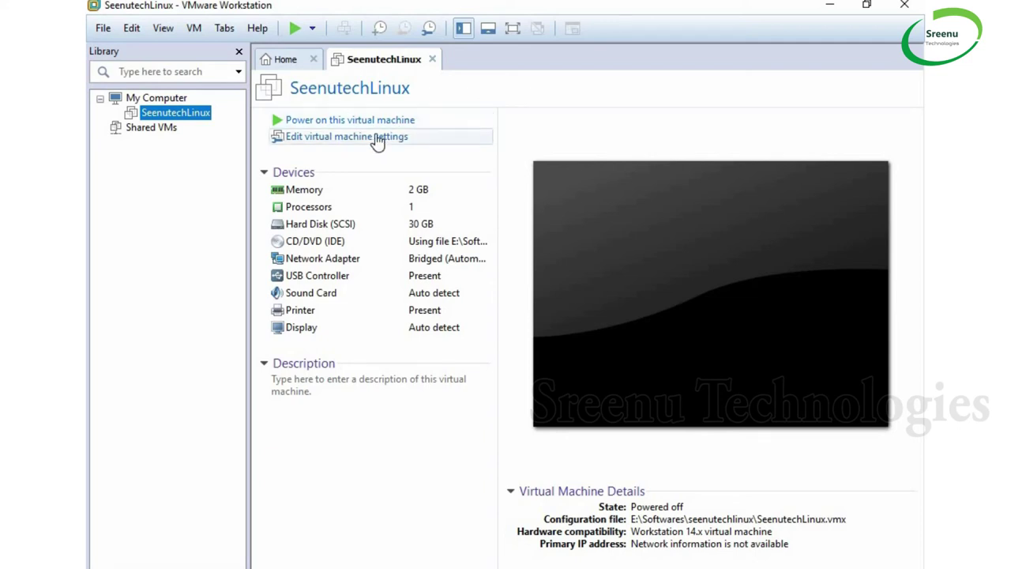
pyautogui.click(378, 138)
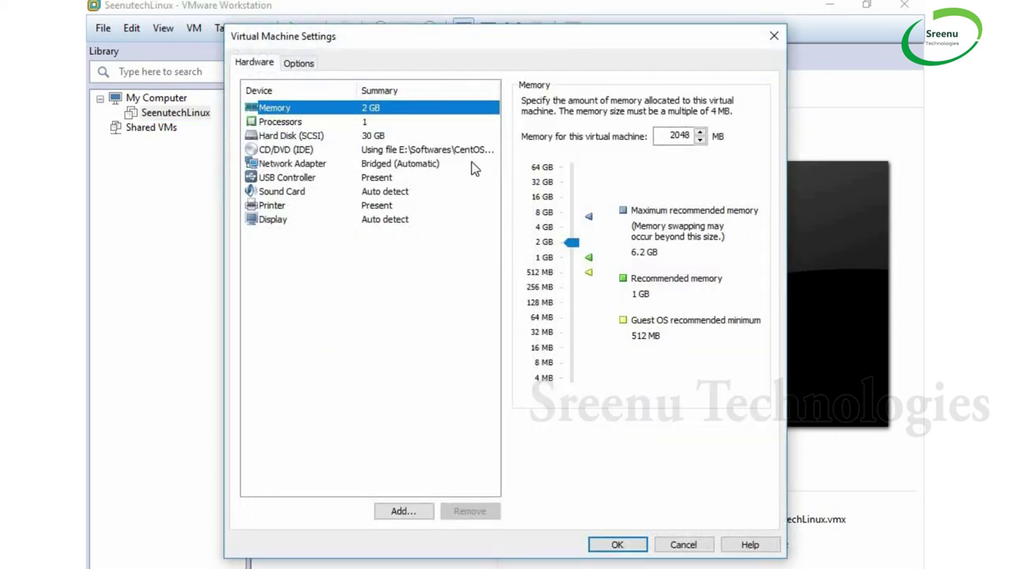
pyautogui.click(283, 126)
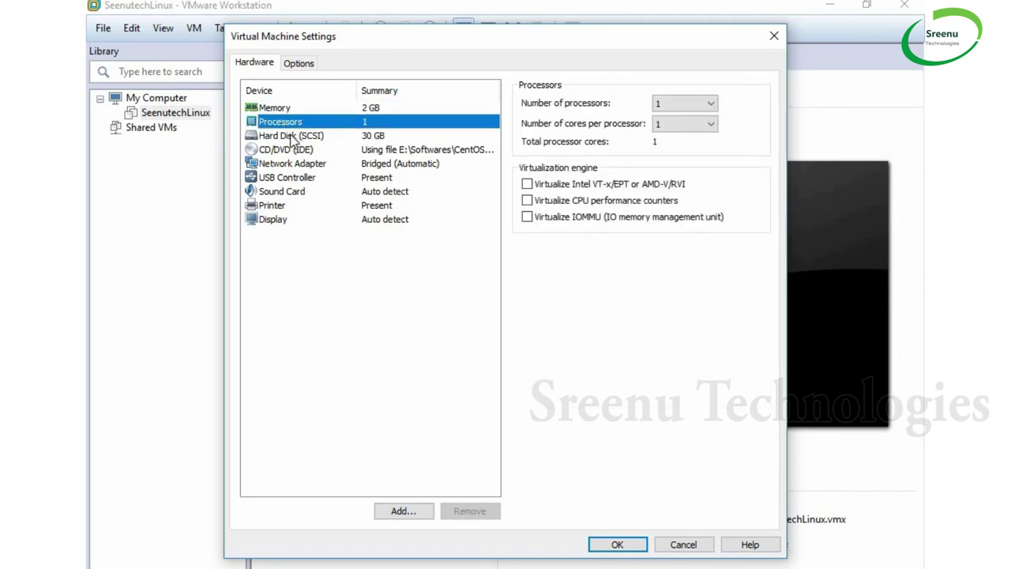
pyautogui.click(294, 140)
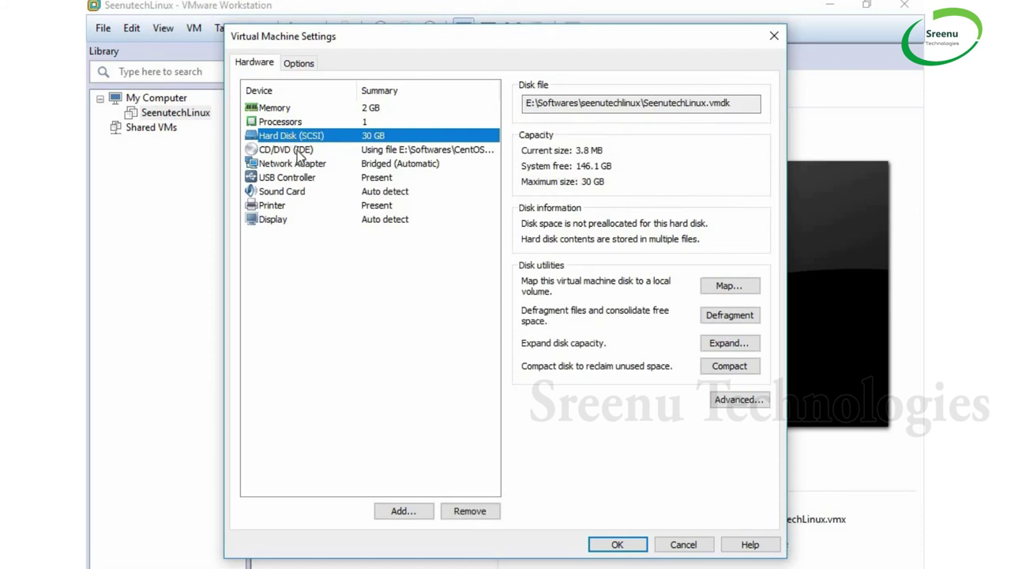
pyautogui.click(301, 154)
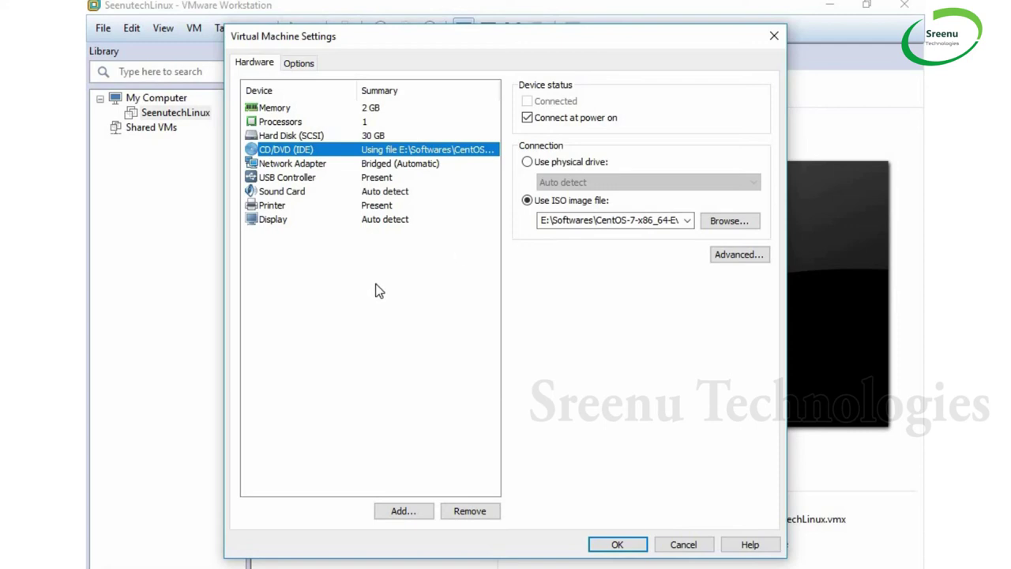
pyautogui.click(613, 545)
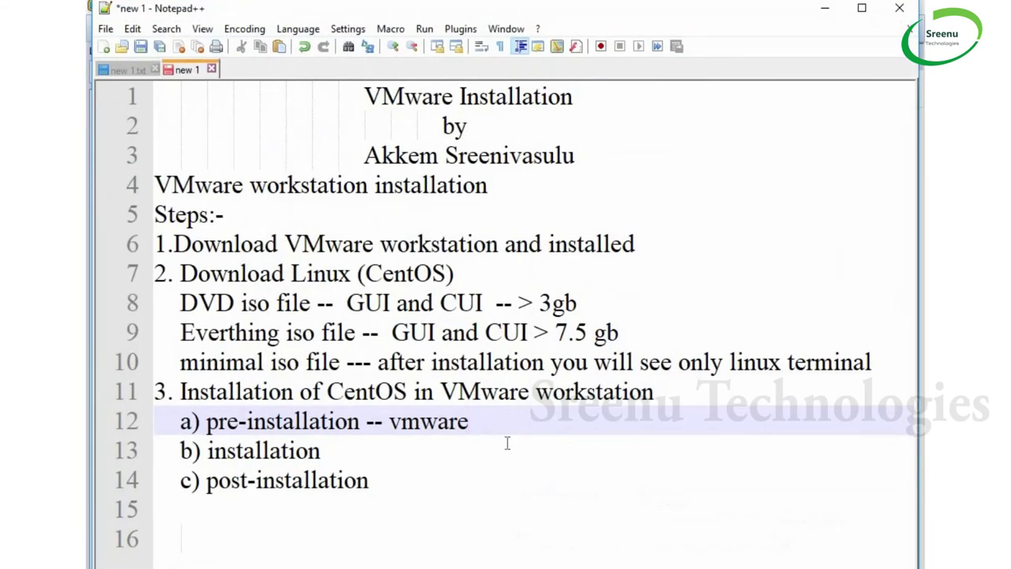
pyautogui.press('Down')
pyautogui.press('Up')
pyautogui.moveTo(469, 421); pyautogui.dragTo(180, 420)
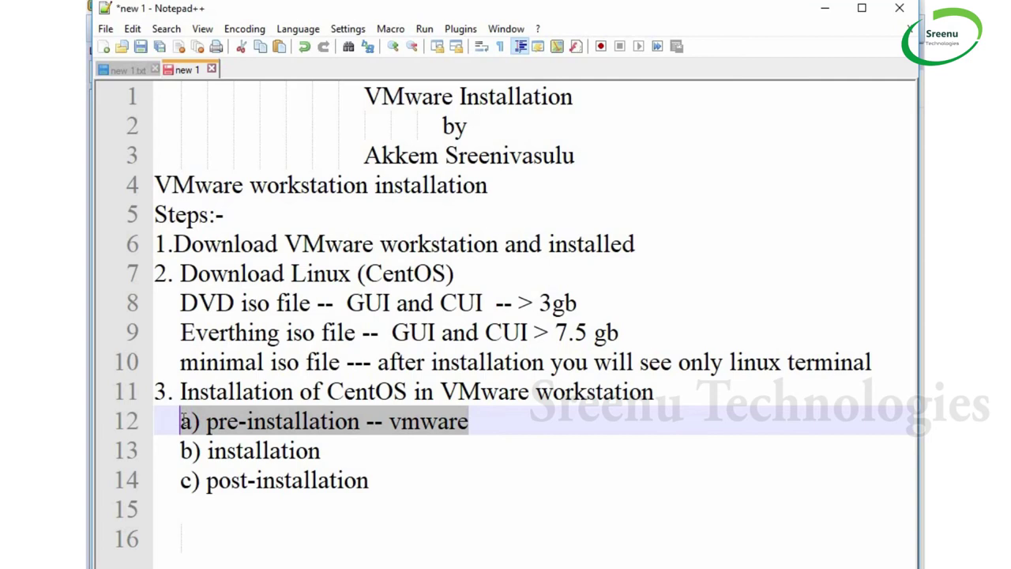
pyautogui.moveTo(328, 452); pyautogui.dragTo(181, 450)
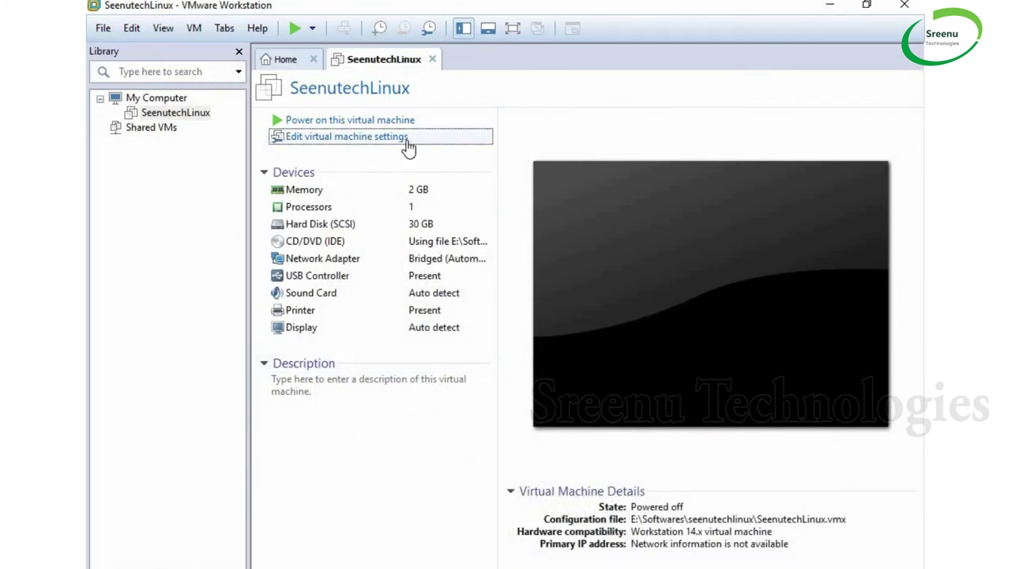
# Power on SeenutechLinux and boot the Install CentOS Linux 7 entry
pyautogui.click(314, 127)
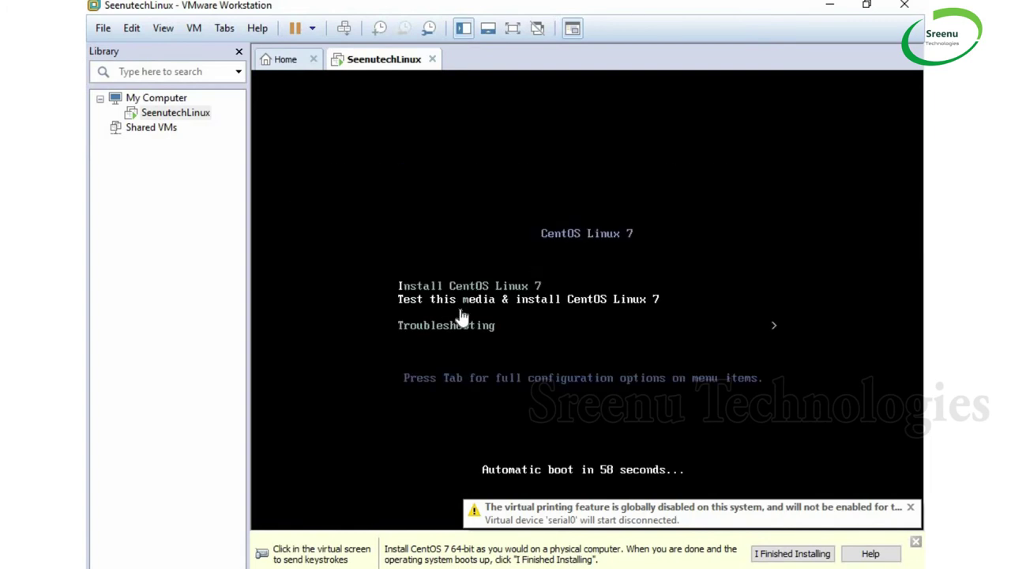
pyautogui.click(558, 269)
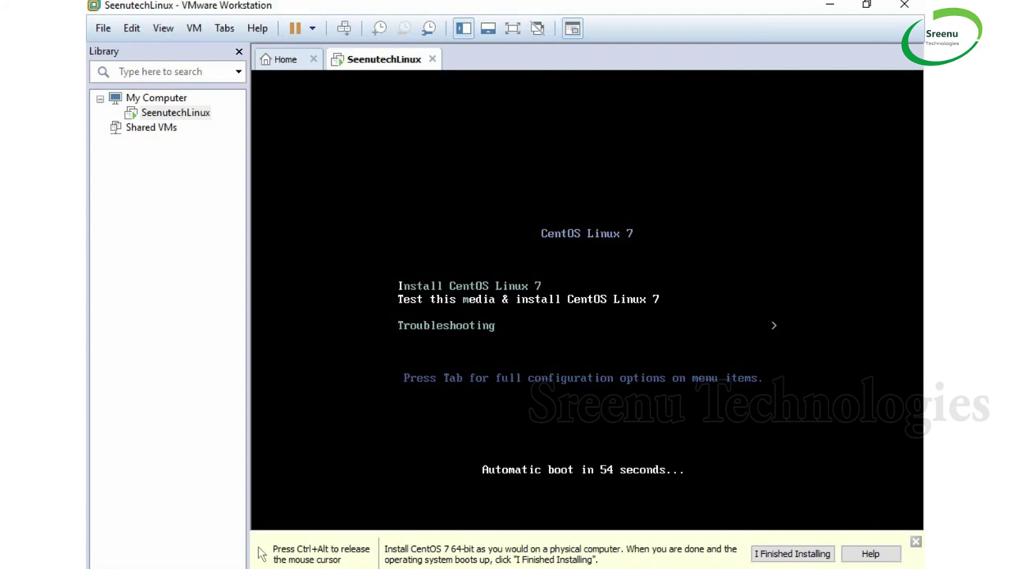
pyautogui.press('Up')
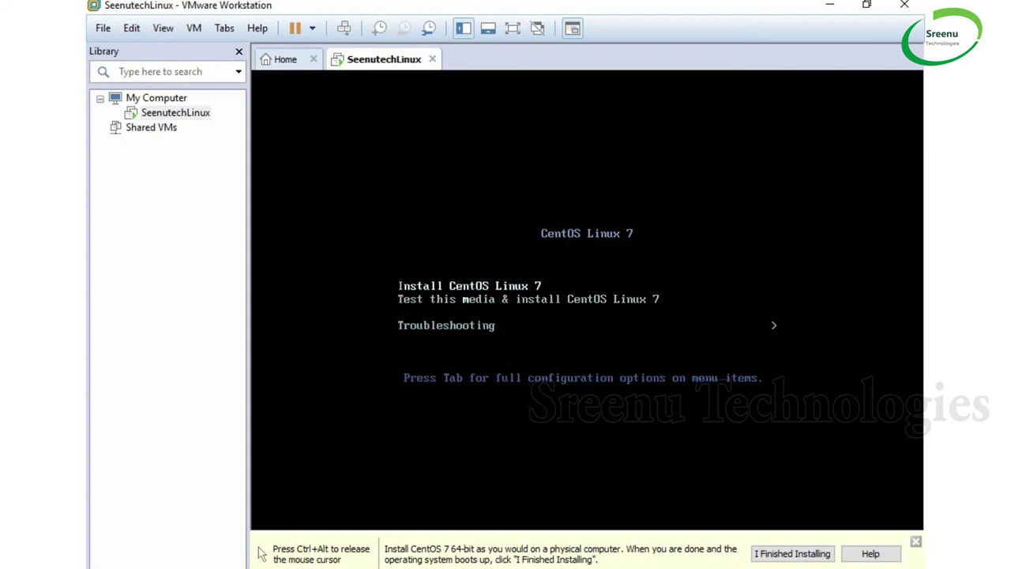
pyautogui.press('Return')
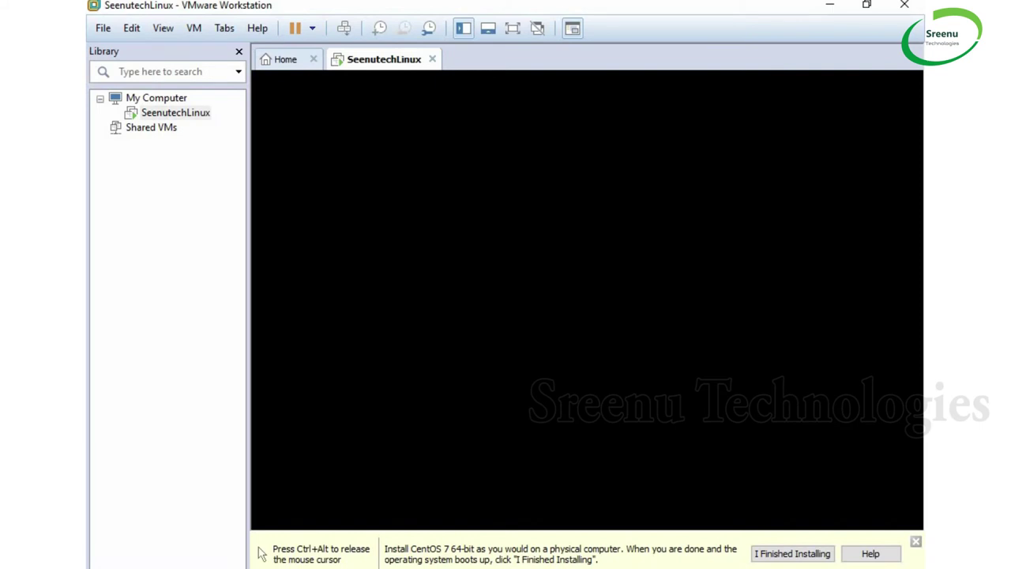
# Dismiss the installation hint bar and show the VM full screen
pyautogui.hotkey('ctrl', 'alt')
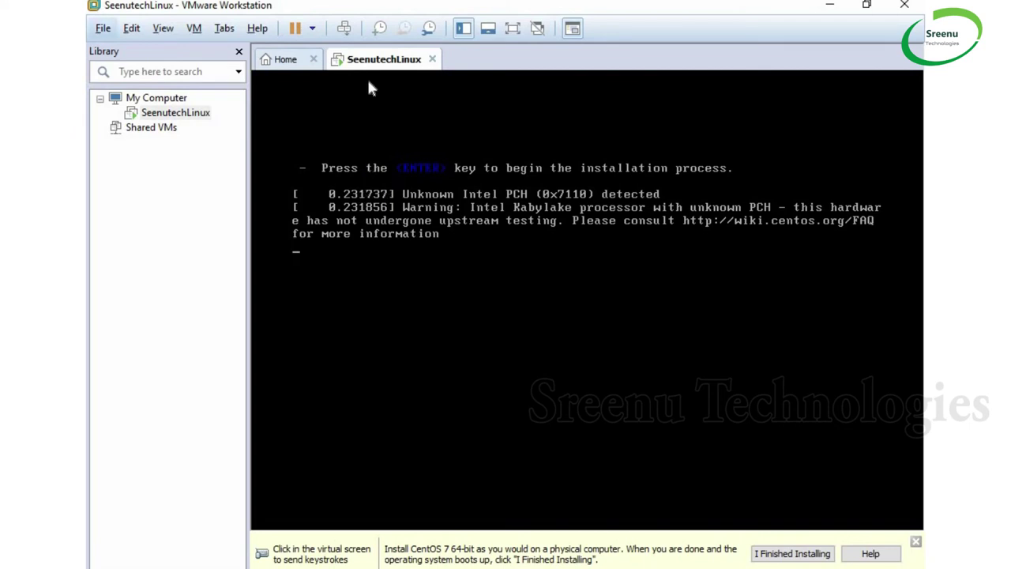
pyautogui.click(916, 542)
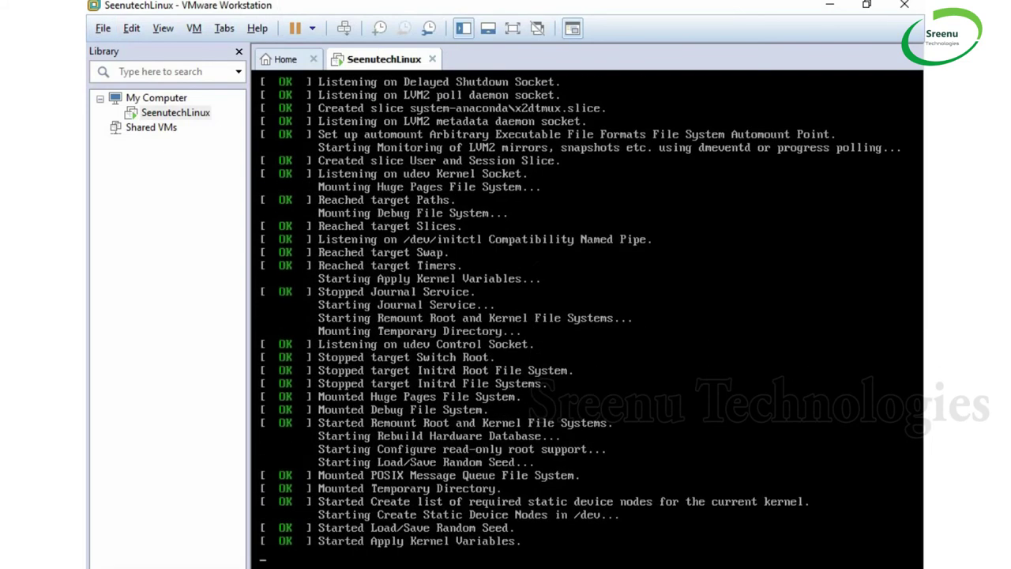
pyautogui.click(513, 29)
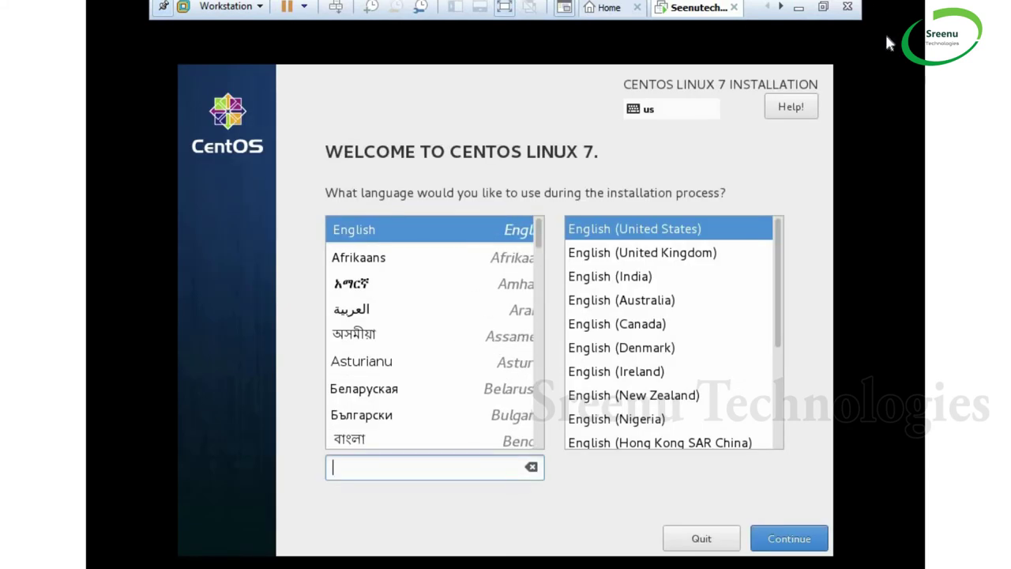
# Keep English as the installer language and set the time zone to Asia/Kolkata
pyautogui.click(344, 230)
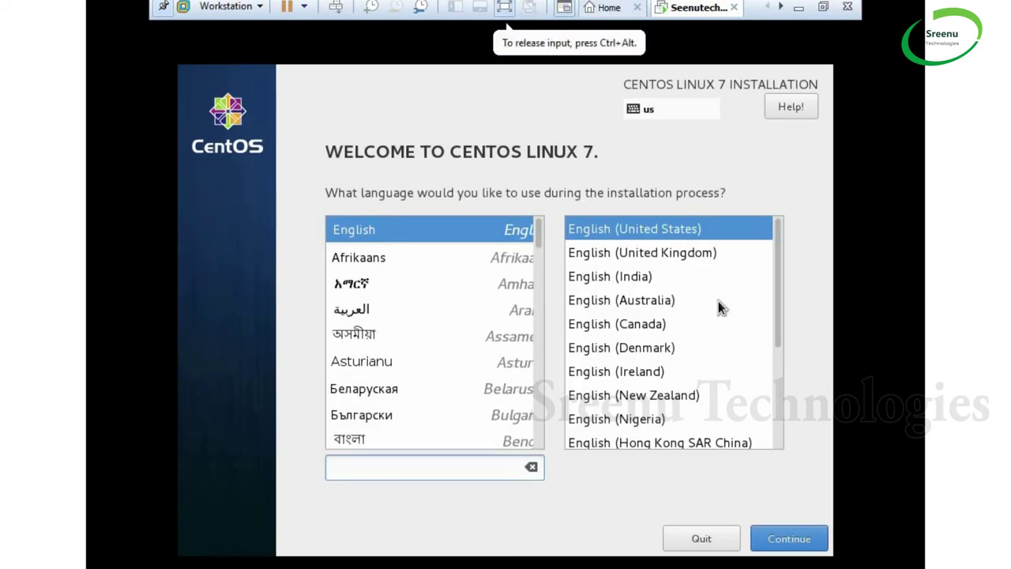
pyautogui.click(782, 549)
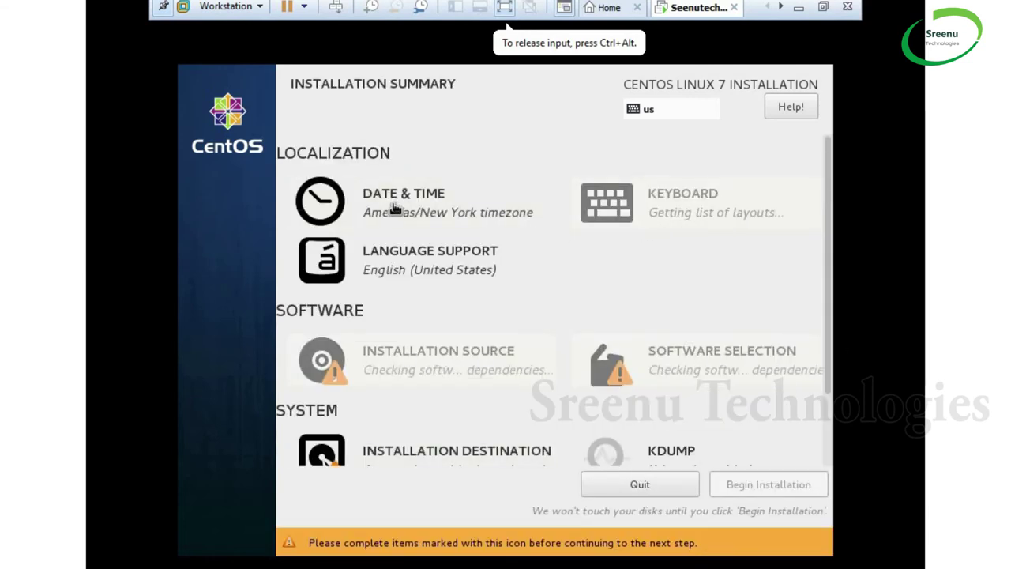
pyautogui.click(398, 210)
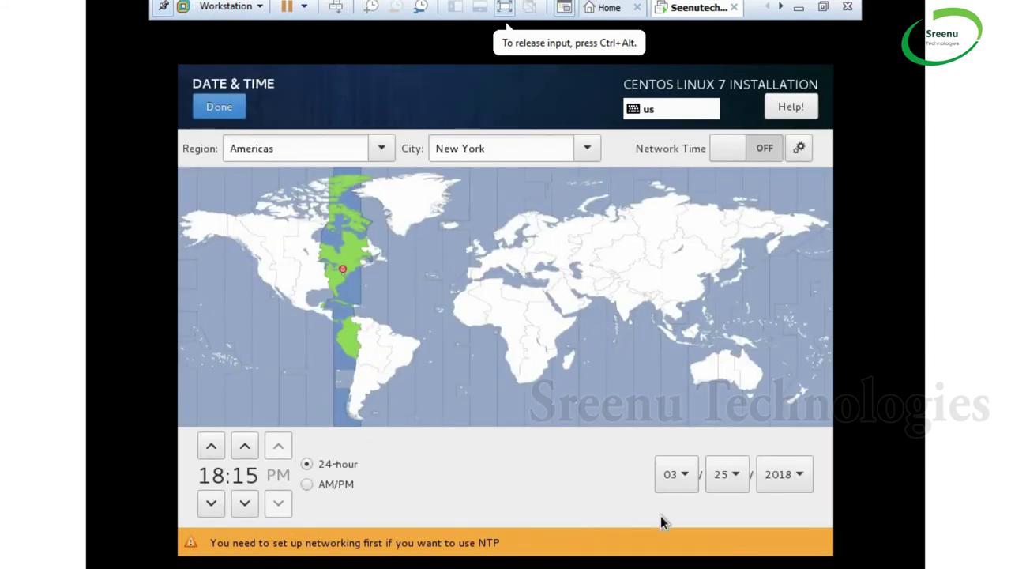
pyautogui.click(628, 306)
pyautogui.click(203, 112)
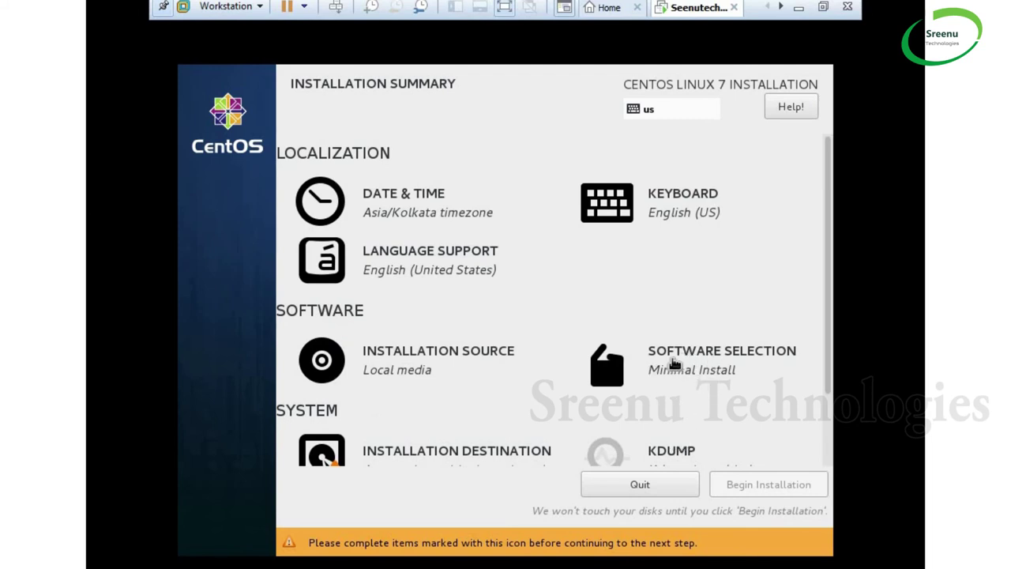
# Choose Server with GUI as the software base environment
pyautogui.click(674, 363)
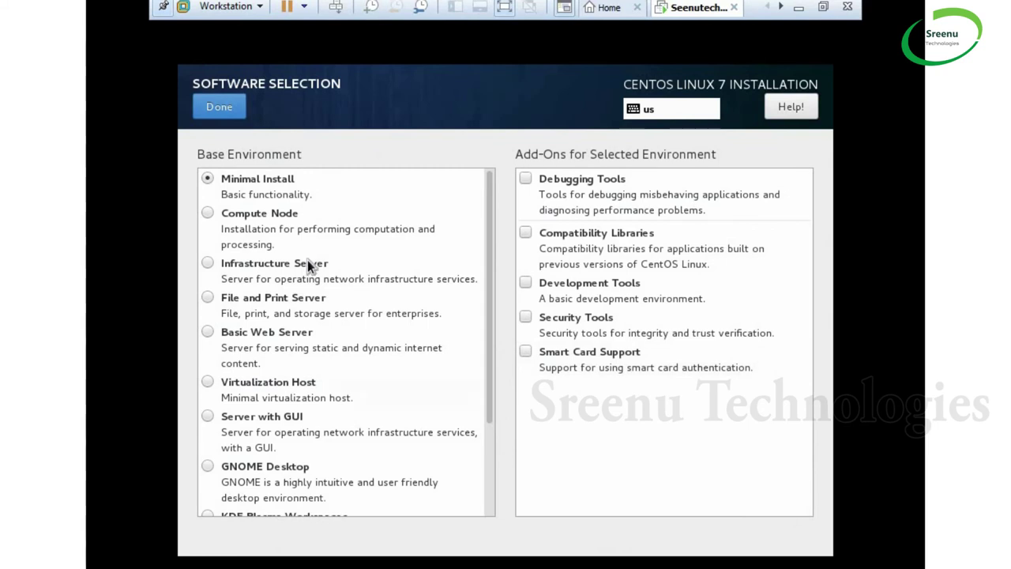
pyautogui.click(207, 416)
pyautogui.click(220, 113)
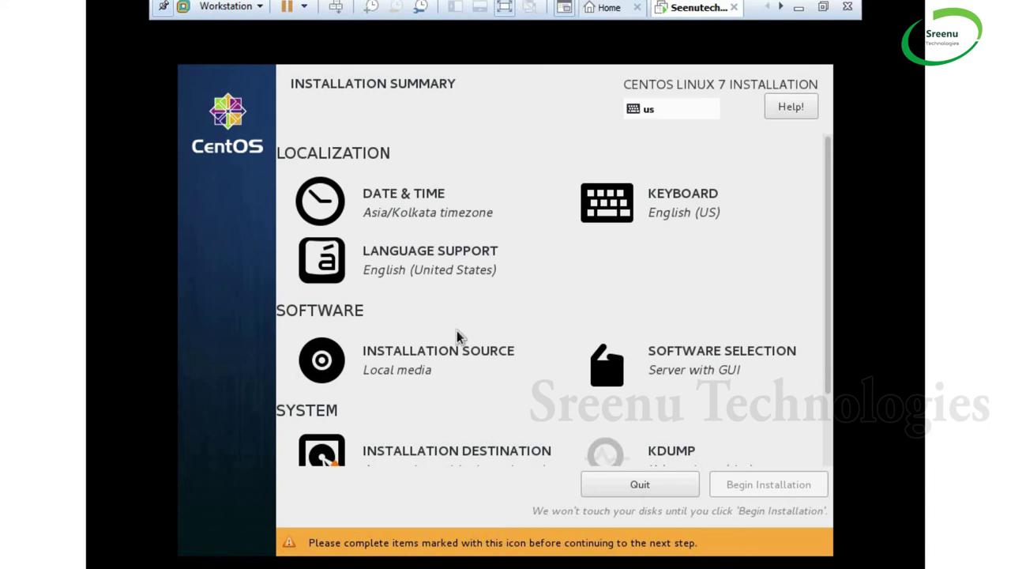
# Select the 30 GiB VMware virtual disk as the installation destination with automatic partitioning
pyautogui.scroll(-3, 487, 381)
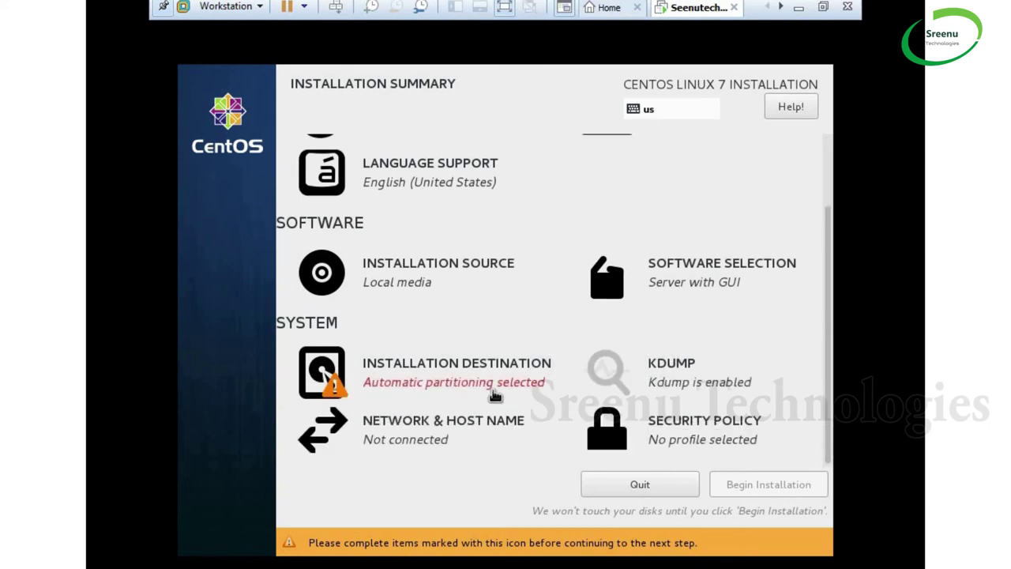
pyautogui.click(474, 368)
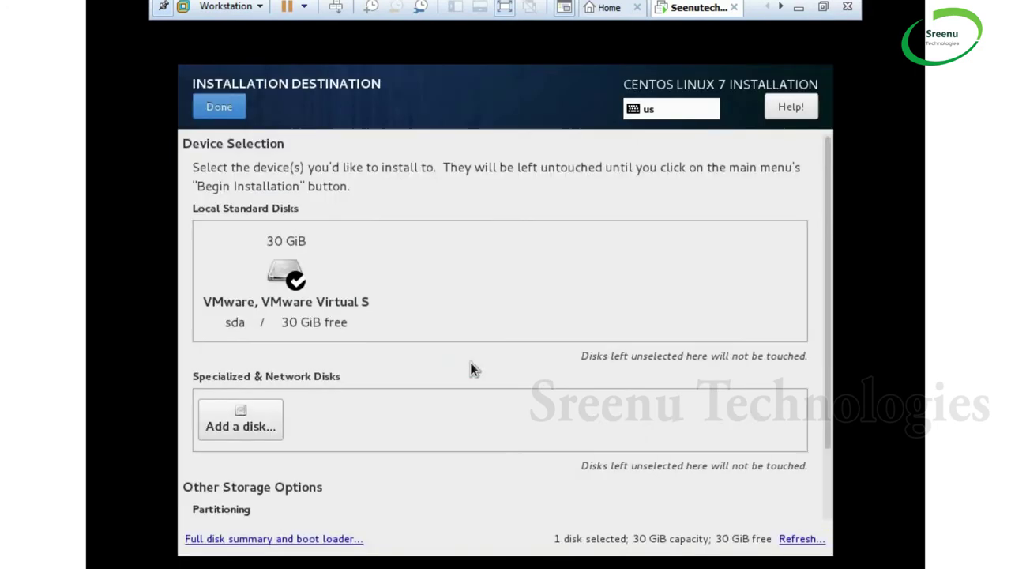
pyautogui.click(282, 295)
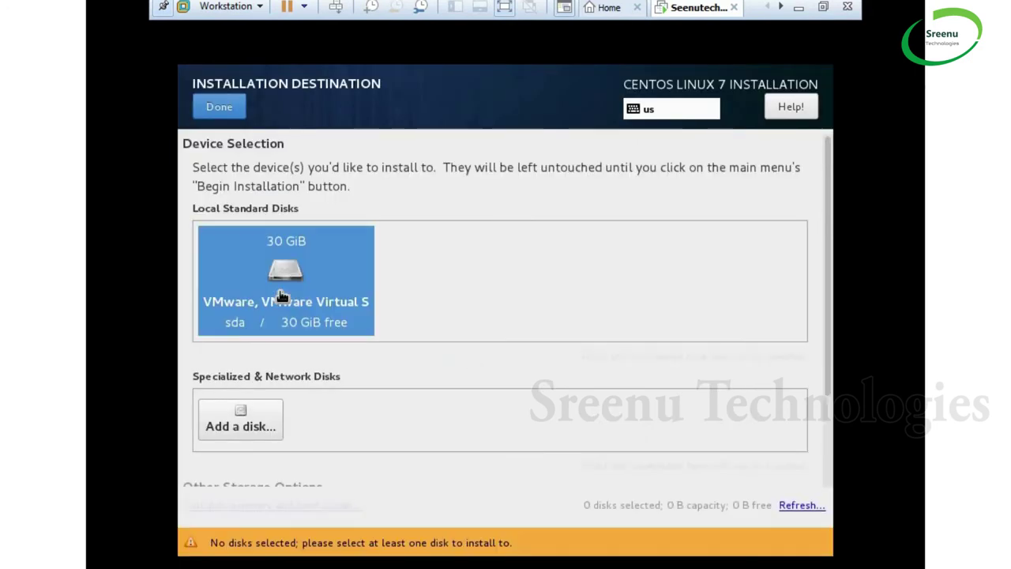
pyautogui.click(286, 286)
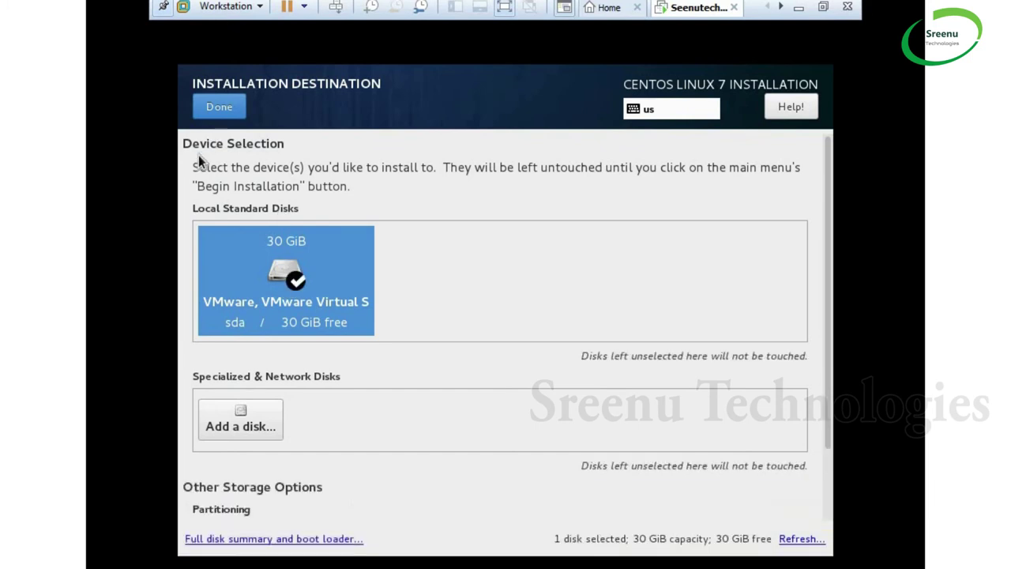
pyautogui.click(219, 107)
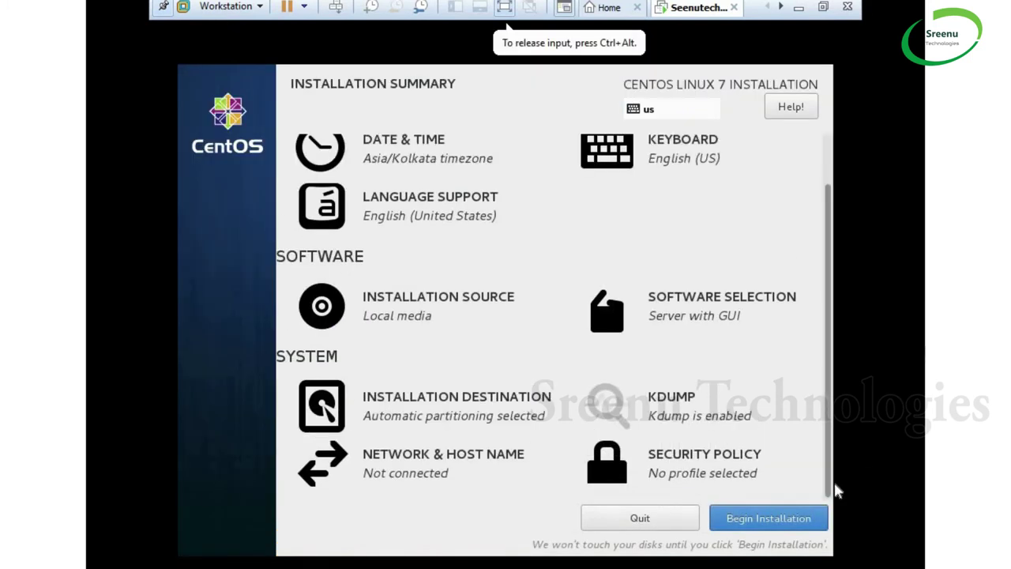
# Turn on the ens33 Ethernet connection and set the host name to seenutech.com
pyautogui.click(408, 456)
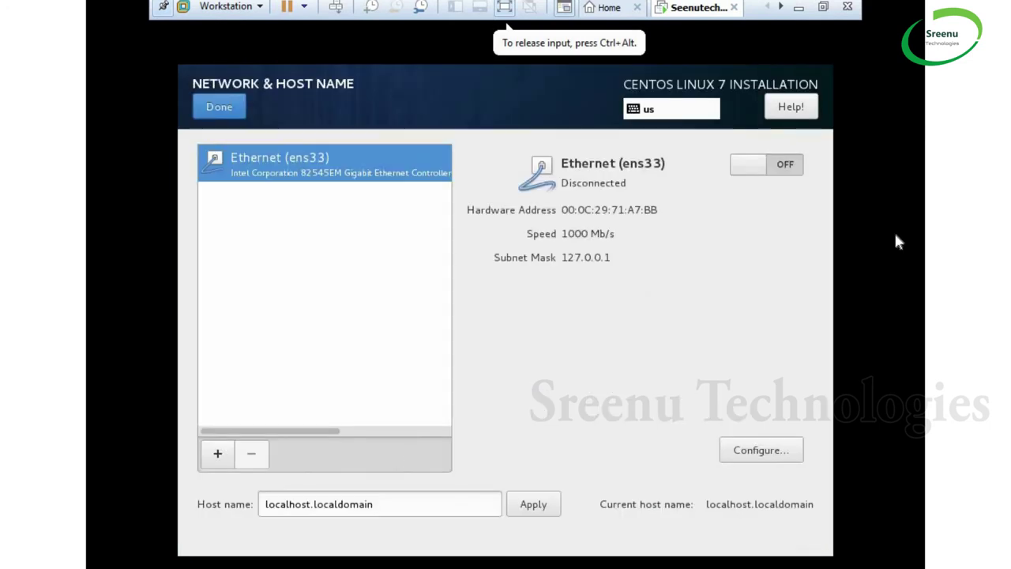
pyautogui.click(785, 167)
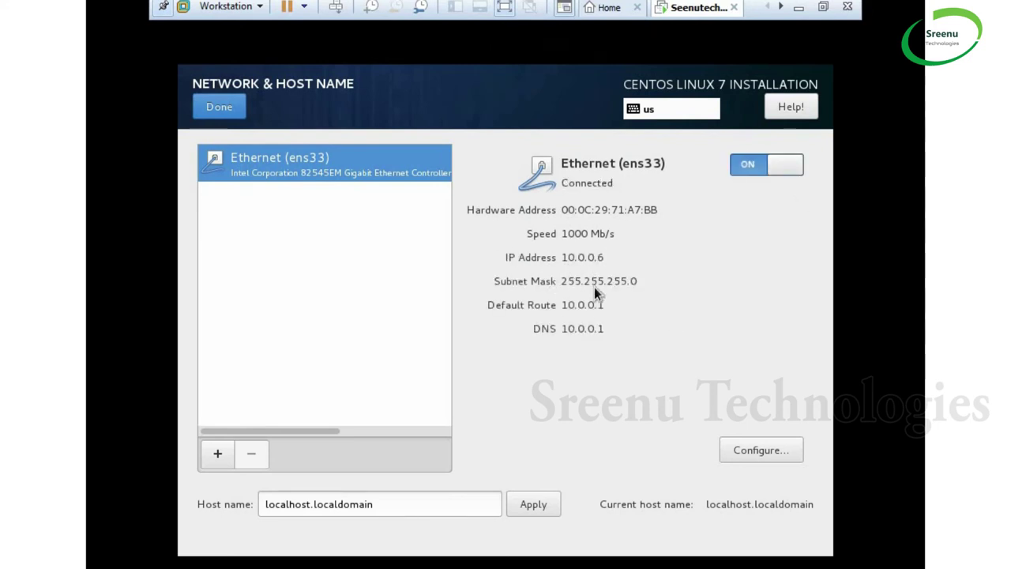
pyautogui.click(379, 506)
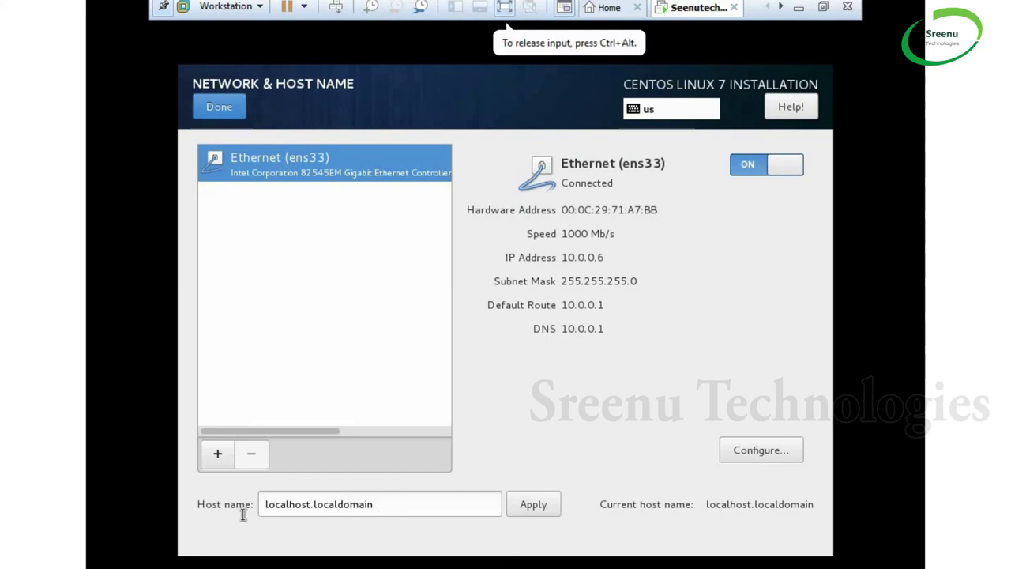
pyautogui.hotkey('ctrl', 'a')
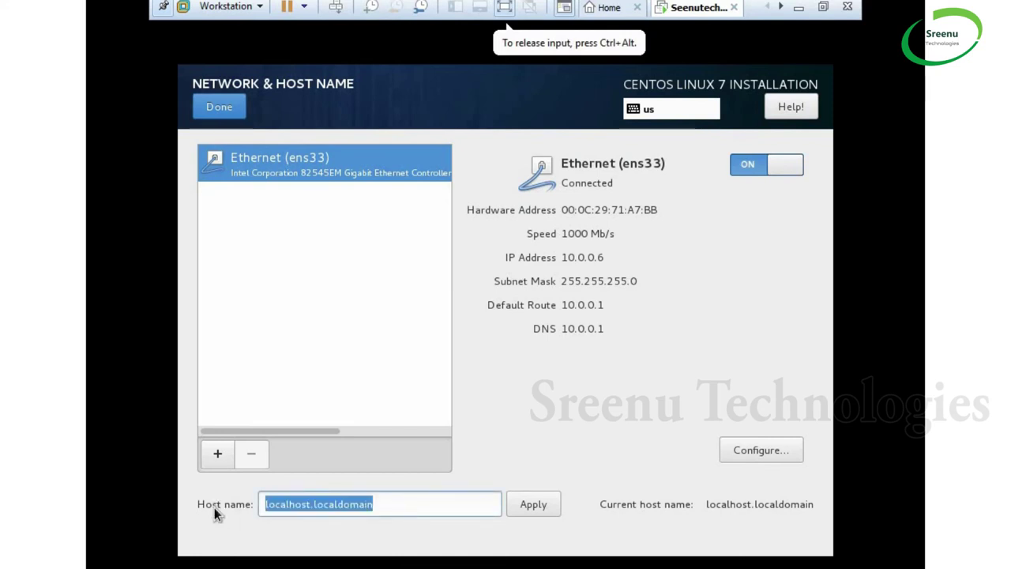
pyautogui.write('seenutech')
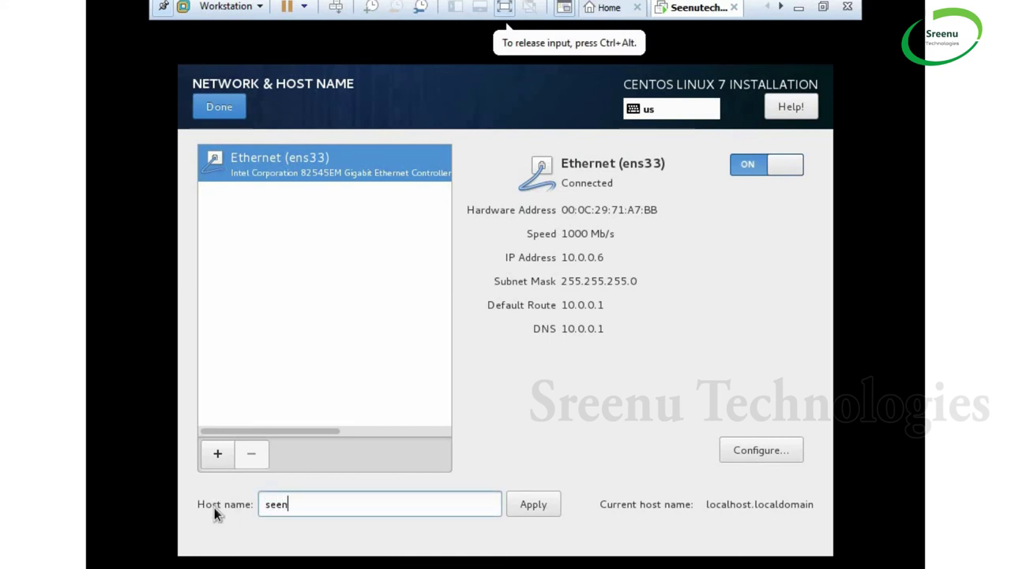
pyautogui.write('.com')
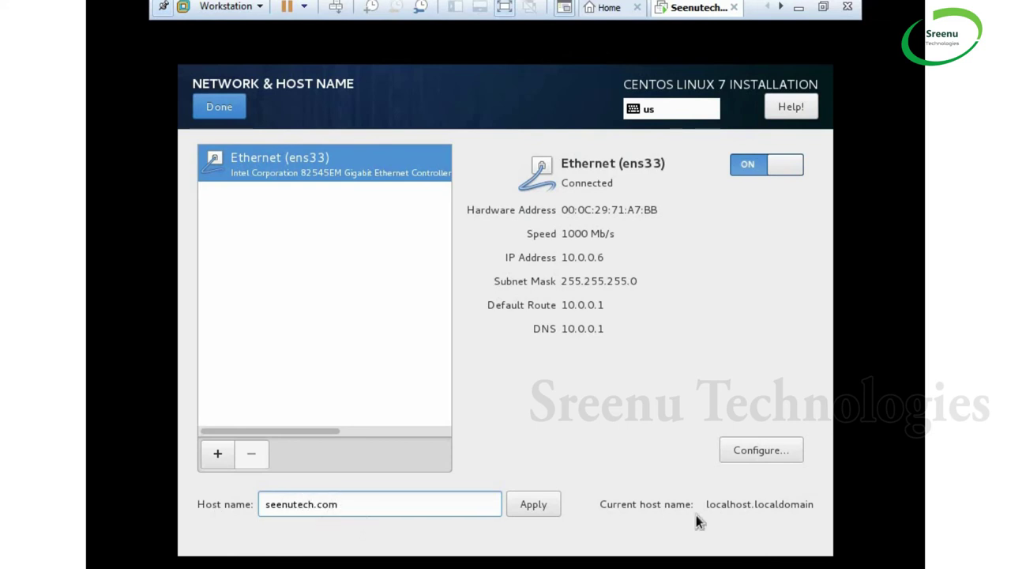
pyautogui.click(556, 505)
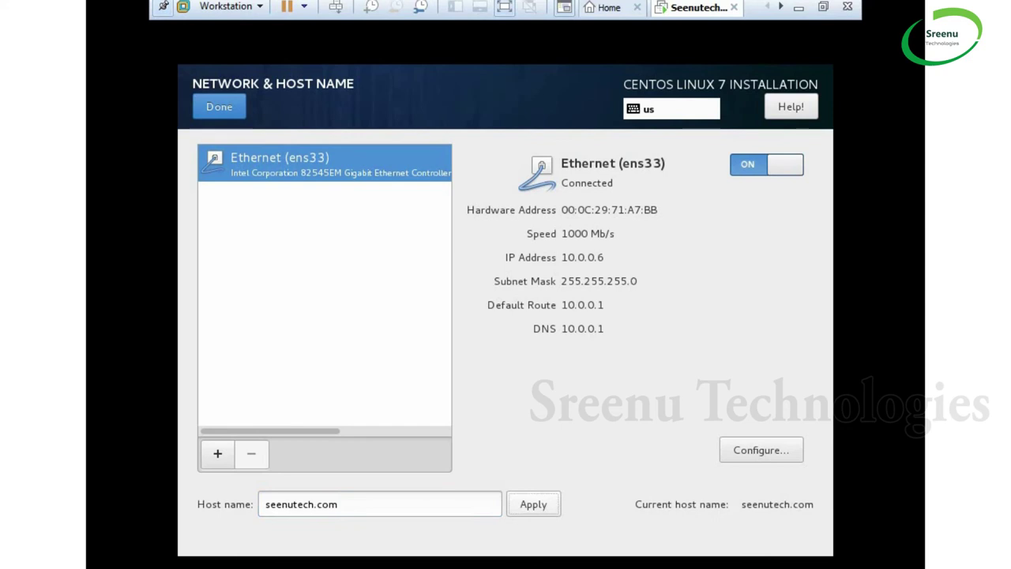
pyautogui.click(221, 108)
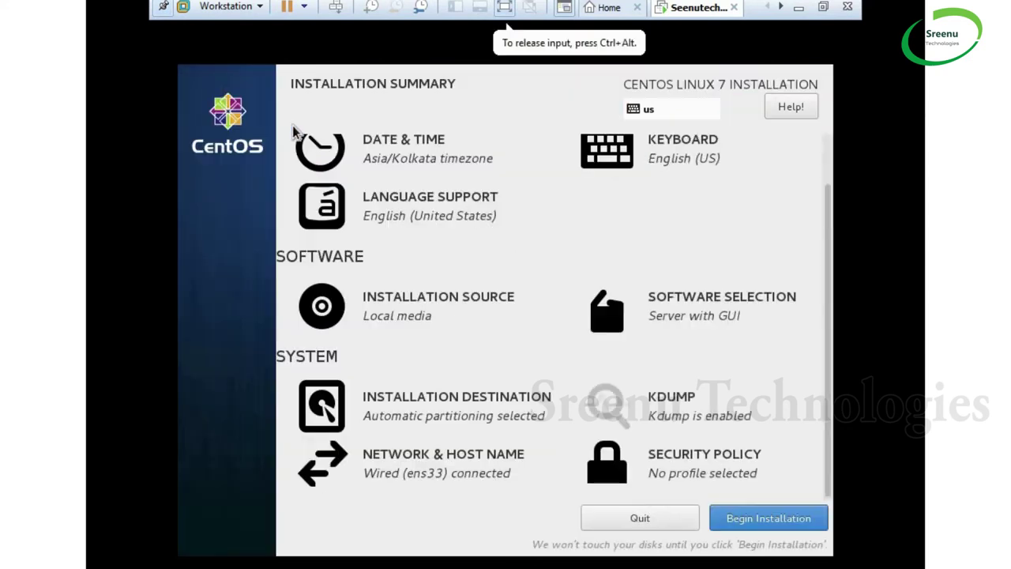
# Begin the installation and set the root password, accepting the weak-password warning
pyautogui.click(771, 520)
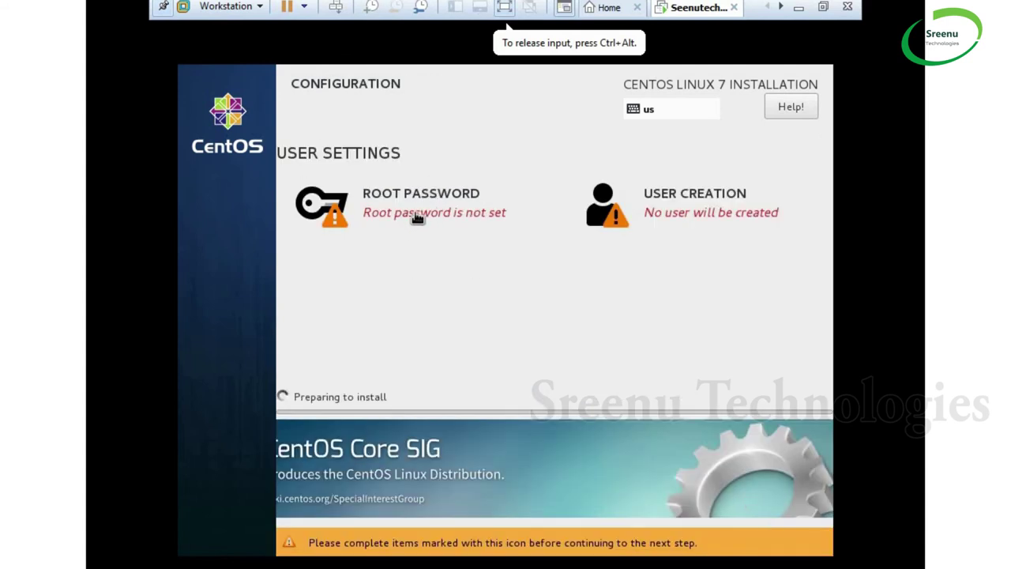
pyautogui.click(458, 217)
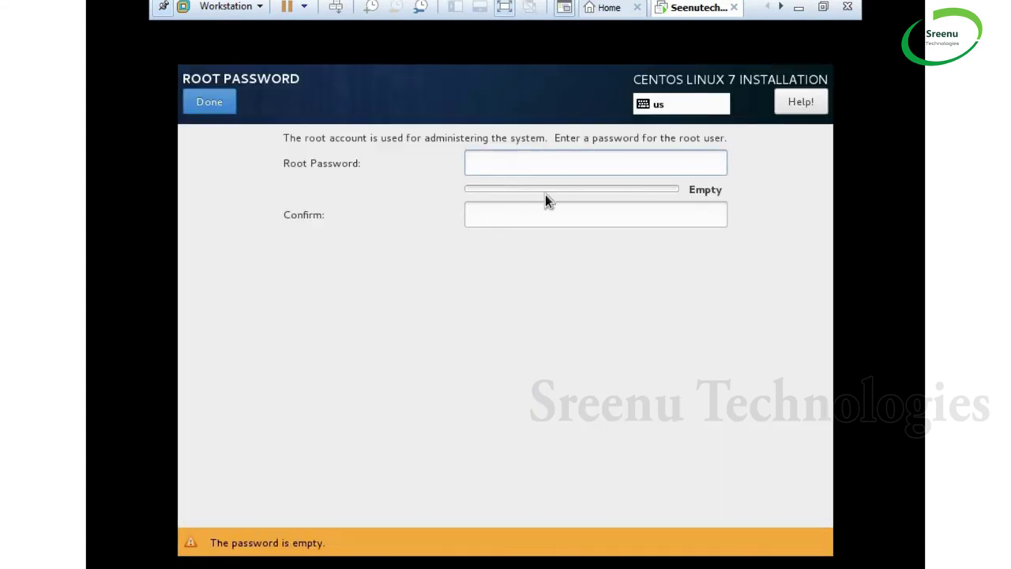
pyautogui.write('admin123')
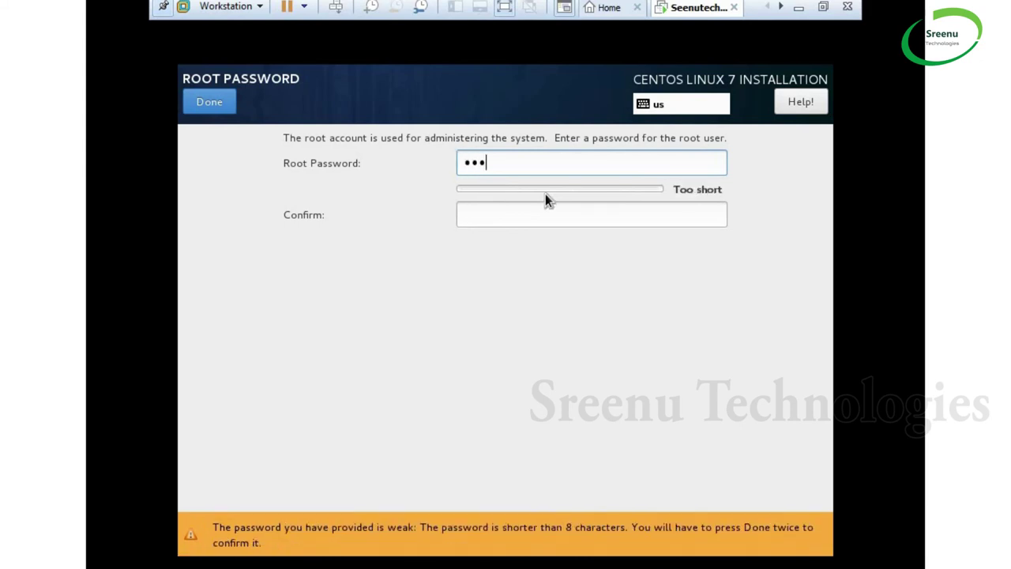
pyautogui.write('4')
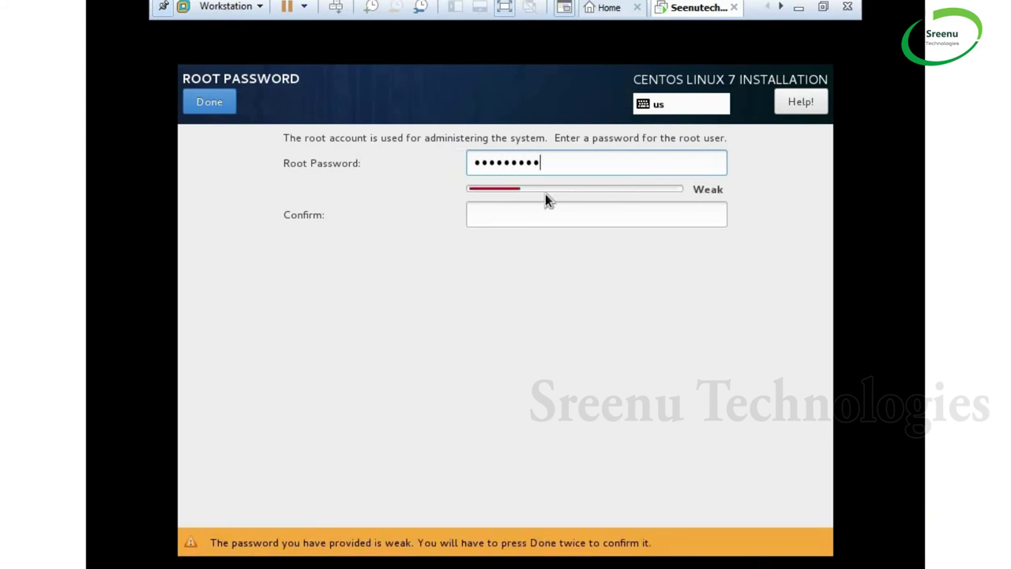
pyautogui.press('BackSpace')
pyautogui.hotkey('ctrl', 'a')
pyautogui.press('BackSpace')
pyautogui.write('admin1234')
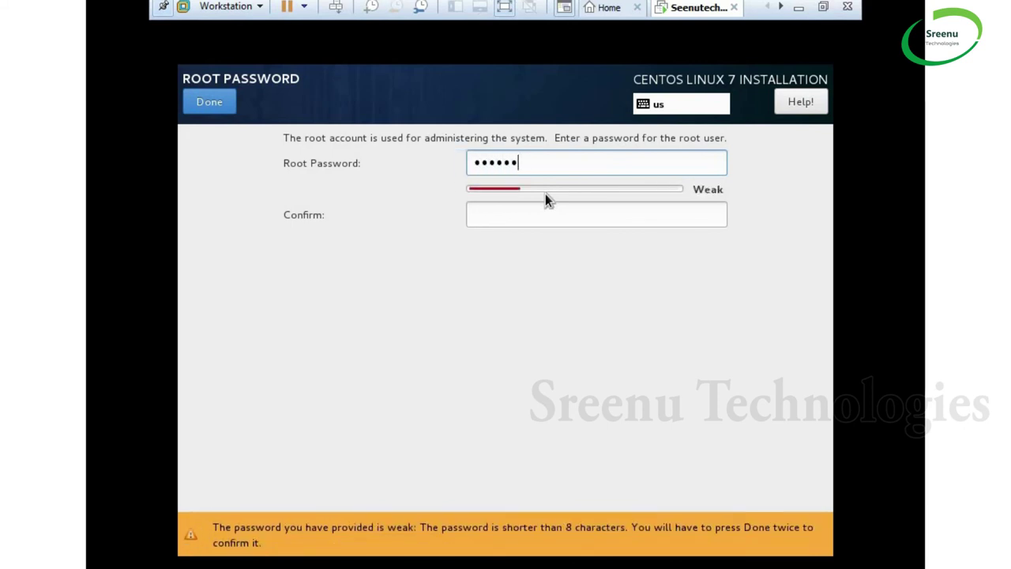
pyautogui.press('Tab')
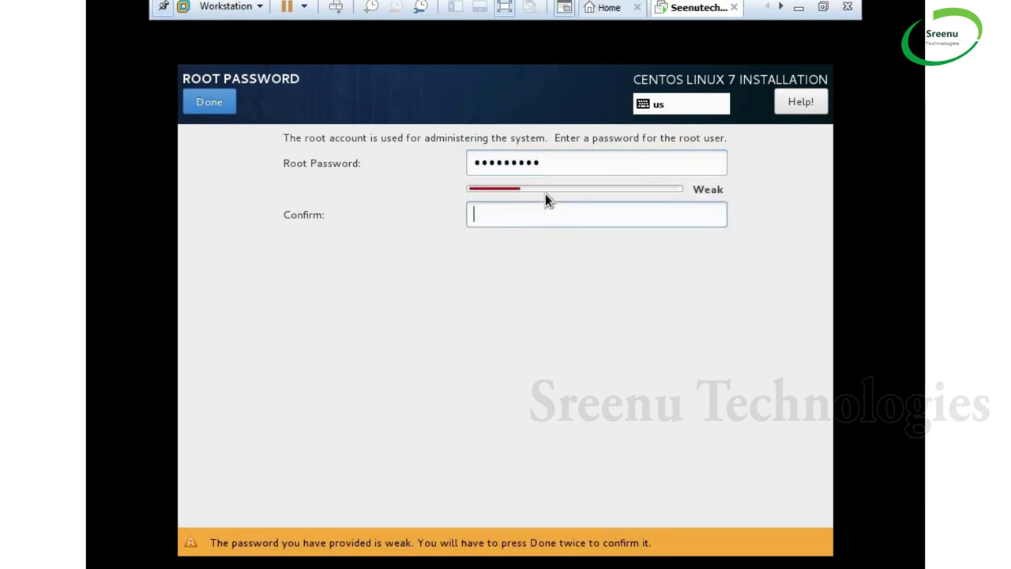
pyautogui.write('admin1234')
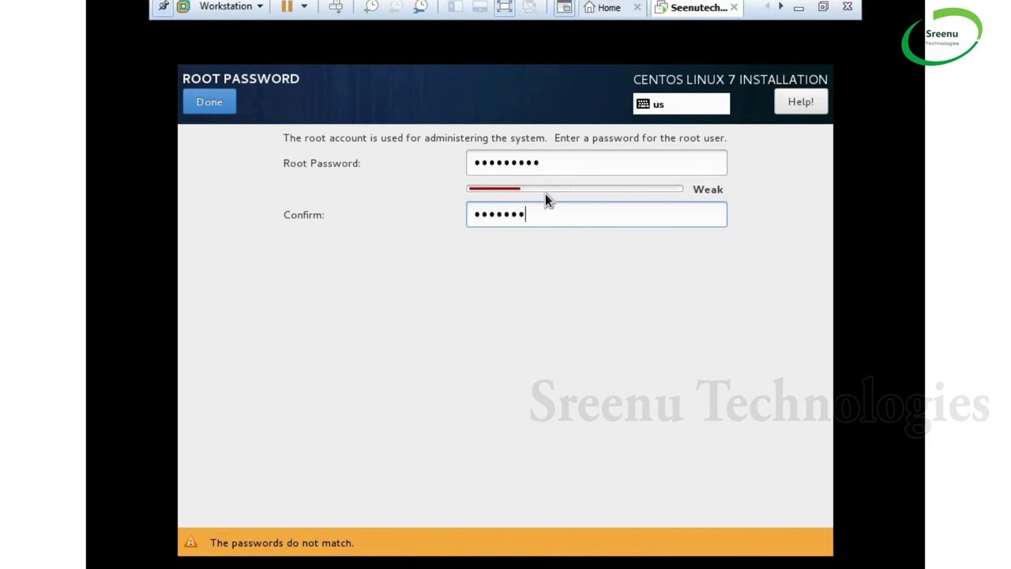
pyautogui.click(193, 105)
pyautogui.click(192, 105)
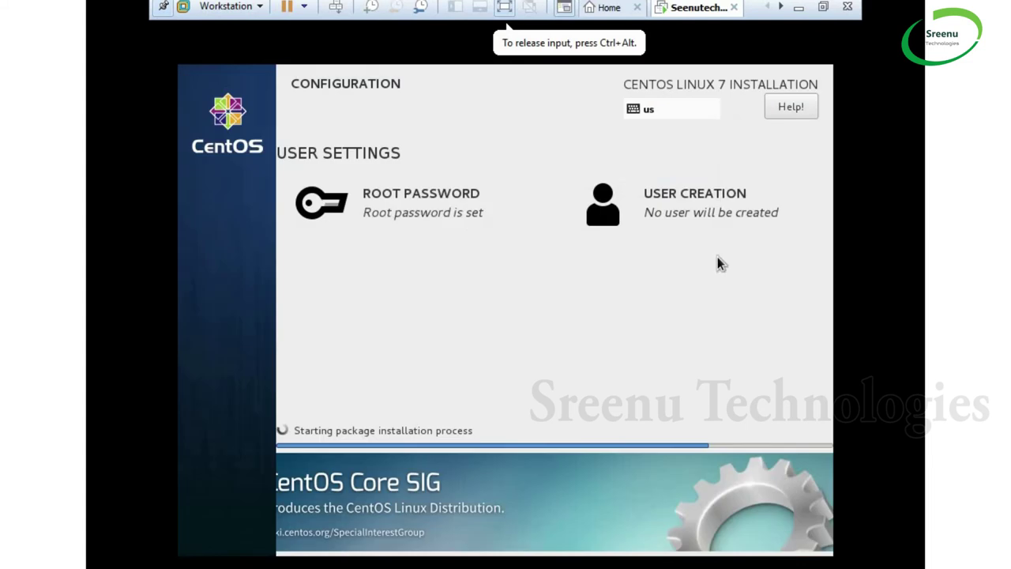
pyautogui.click(718, 204)
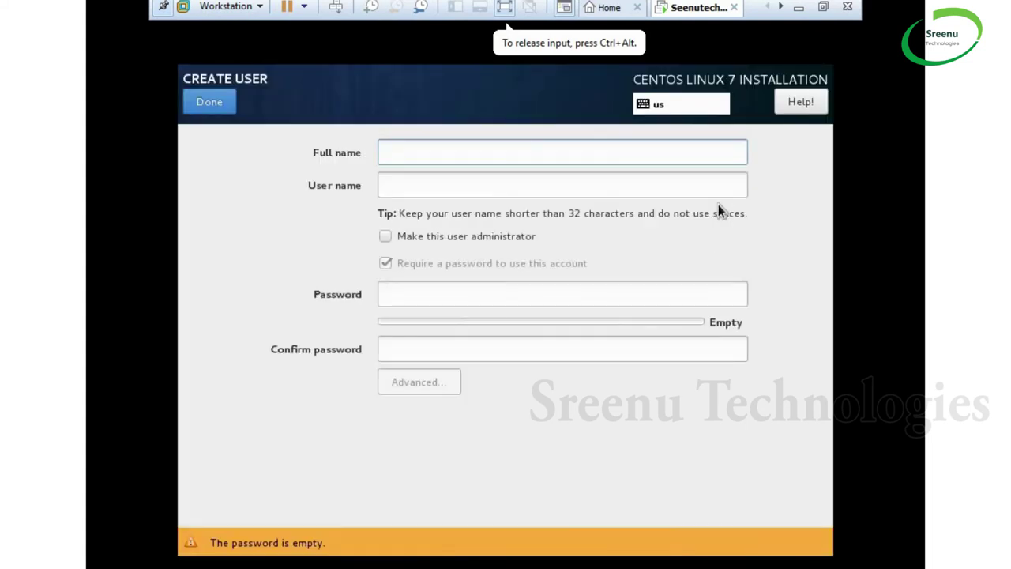
# Create an administrator user with the user's full name and a confirmed password, accepting the weak-password warning
pyautogui.write('see')
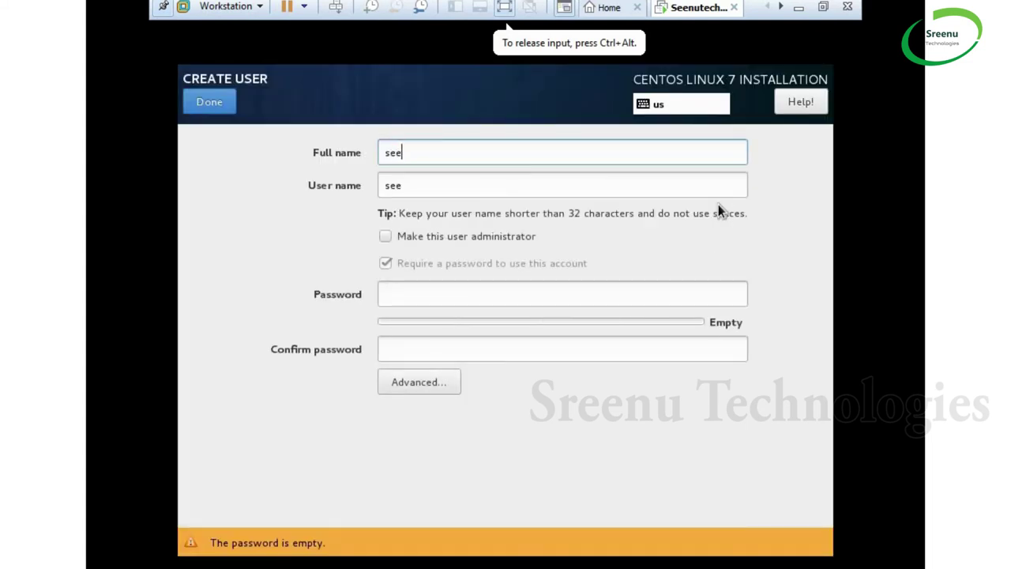
pyautogui.write('nutech')
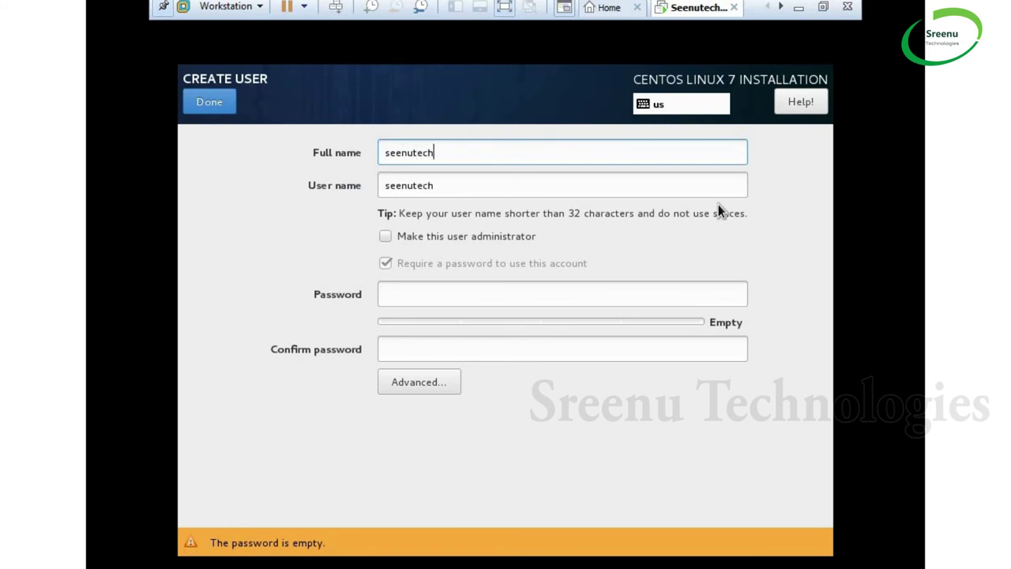
pyautogui.click(388, 235)
pyautogui.click(413, 292)
pyautogui.write('•••••••')
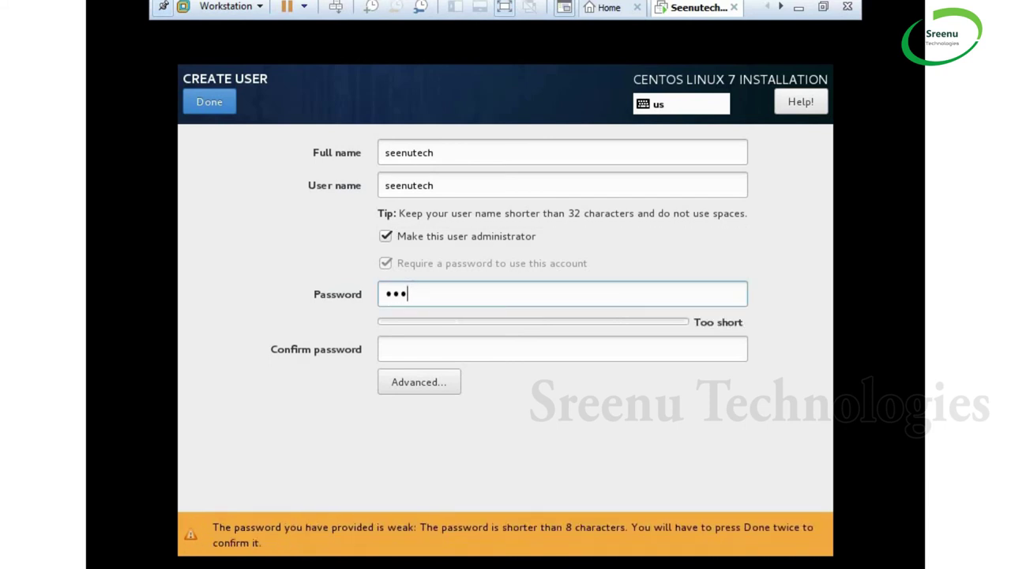
pyautogui.write('••')
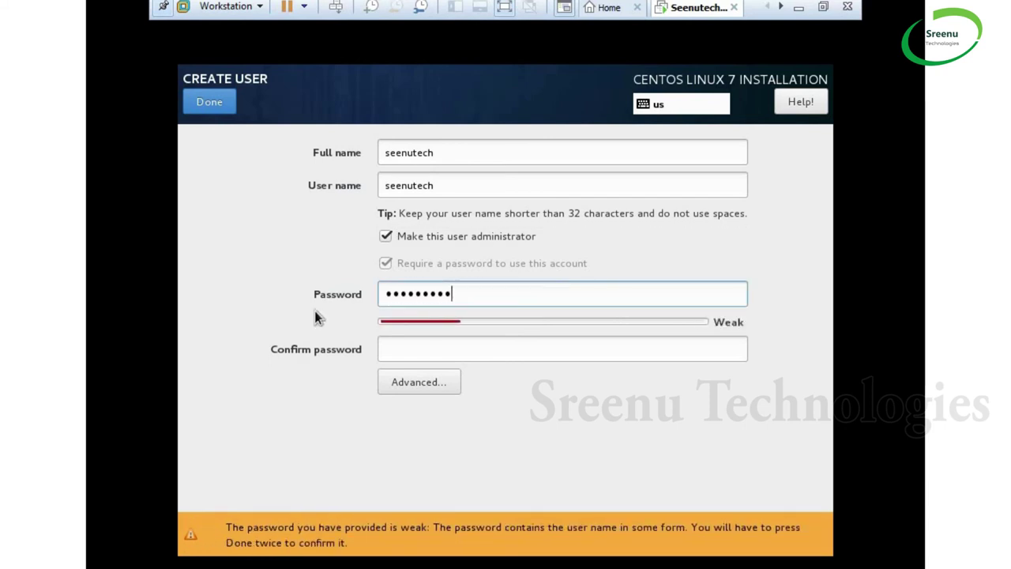
pyautogui.click(489, 348)
pyautogui.write('••••')
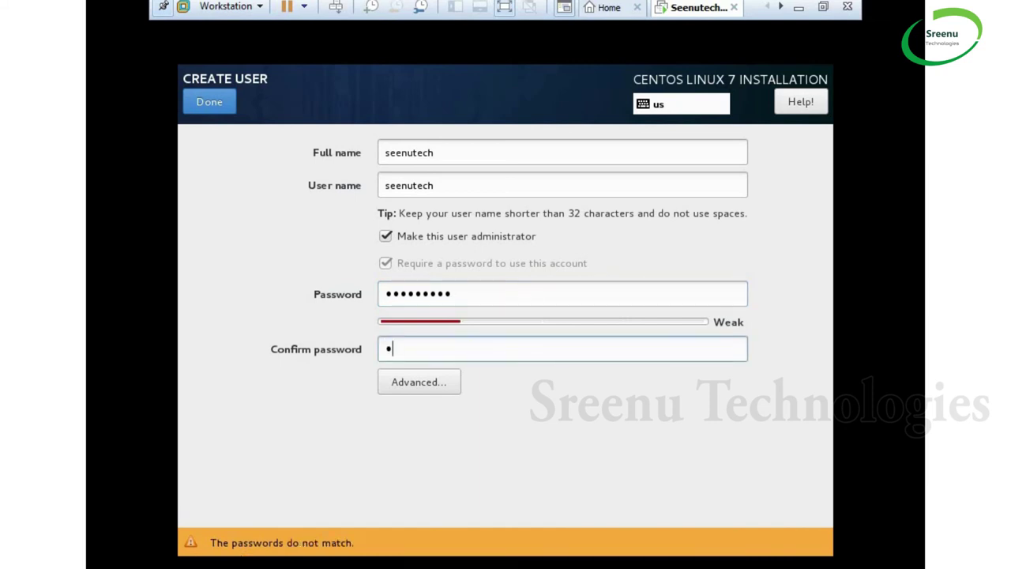
pyautogui.write('•••••')
pyautogui.click(199, 109)
pyautogui.click(200, 111)
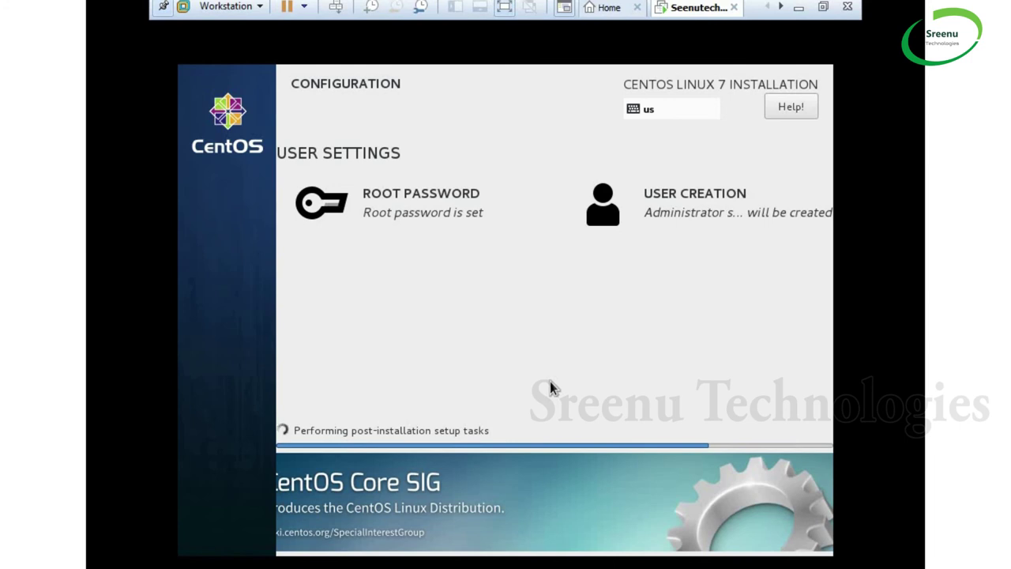
# Wait for the installer to report Complete!, then reboot the virtual machine
pyautogui.click(217, 136)
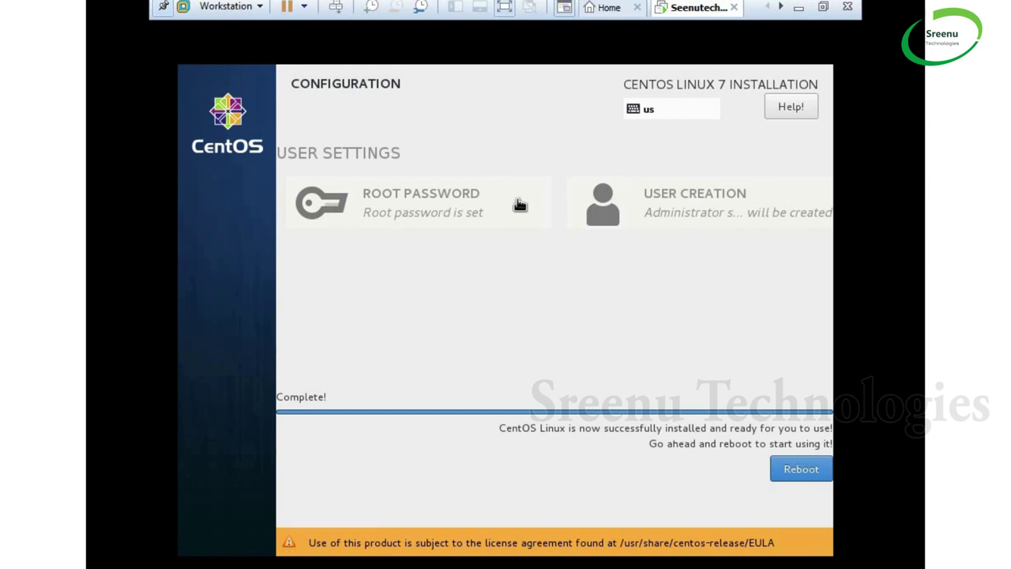
pyautogui.click(797, 477)
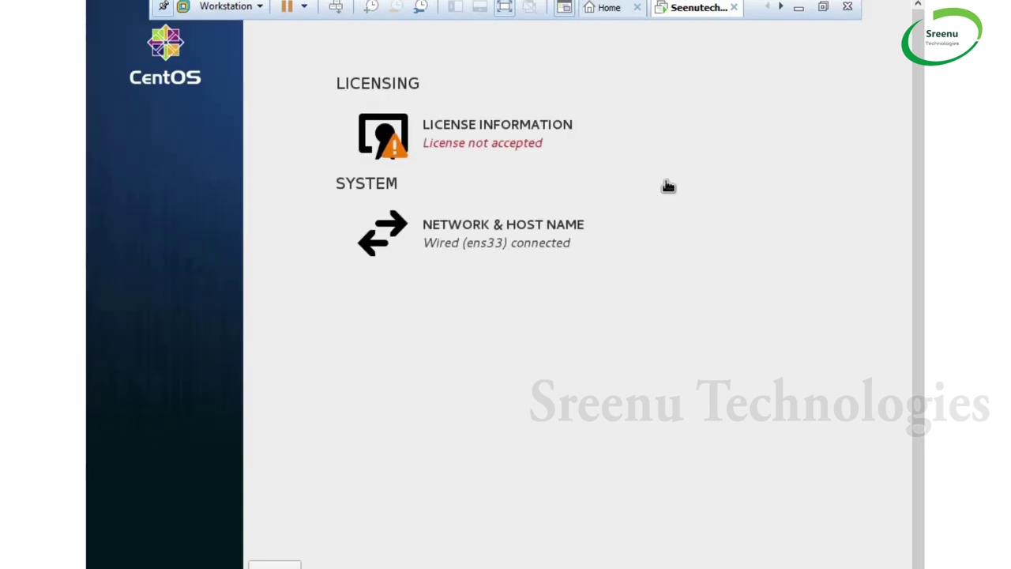
# Tick 'I accept the license agreement' in License Information and return to the setup summary
pyautogui.click(458, 146)
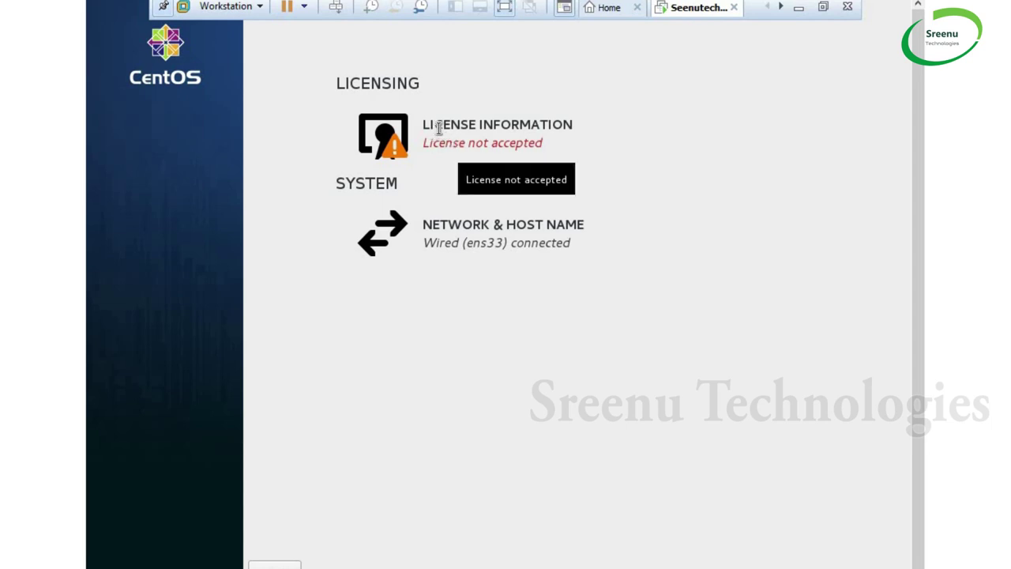
pyautogui.click(438, 130)
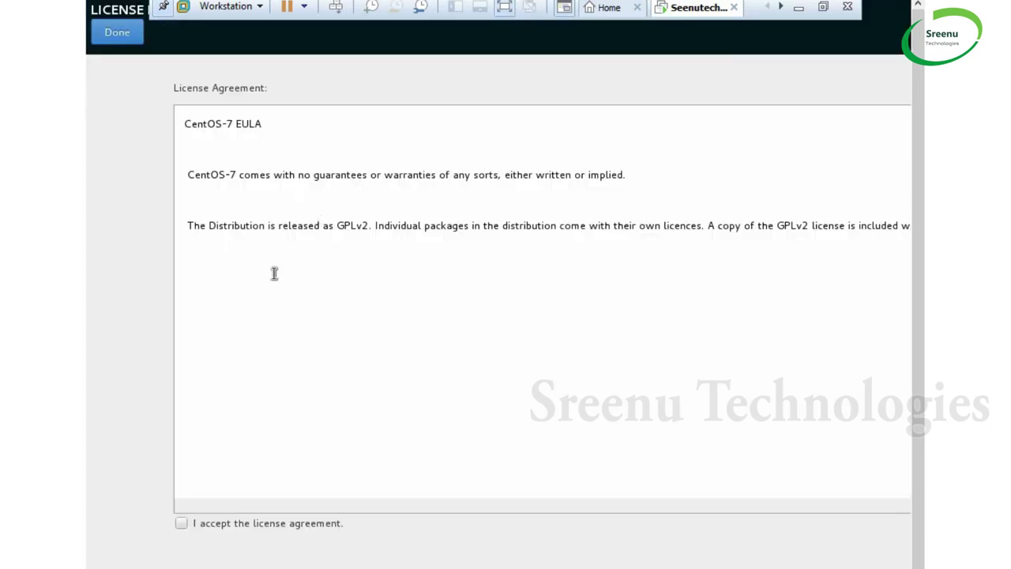
pyautogui.click(181, 525)
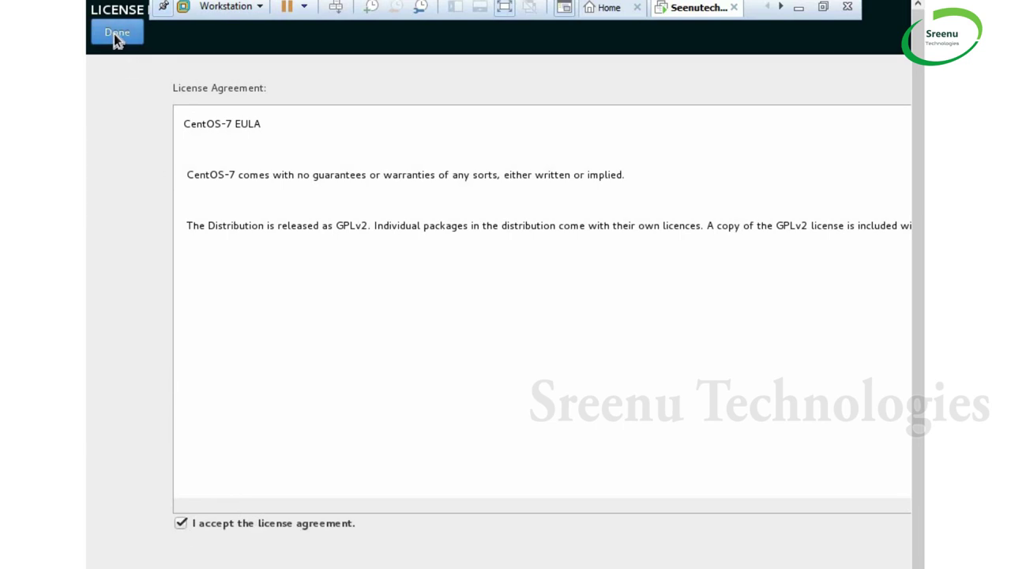
pyautogui.click(116, 33)
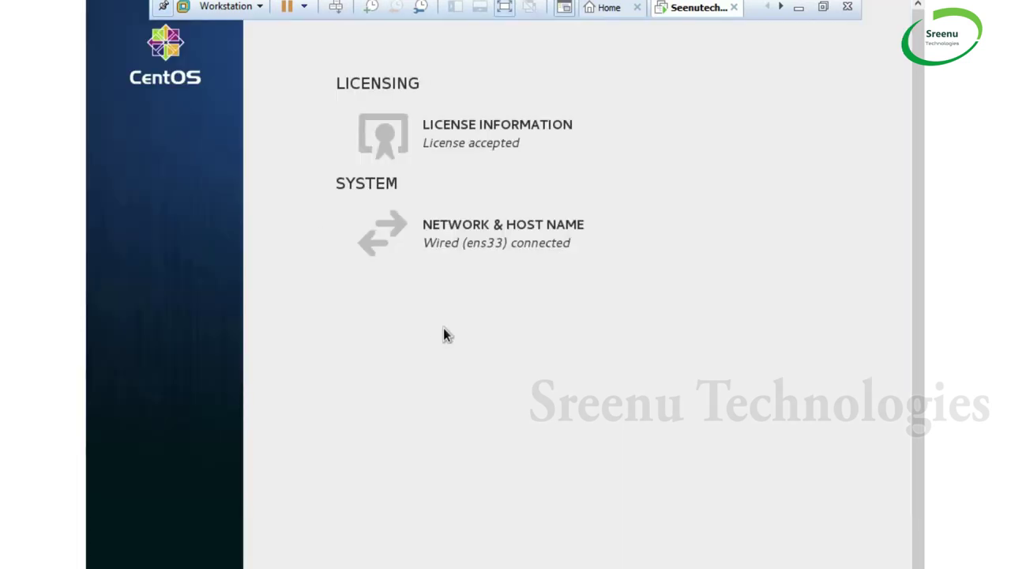
# Scroll the Initial Setup summary to check the licence and Wired (ens33) network status
pyautogui.scroll(-1, 923, 459)
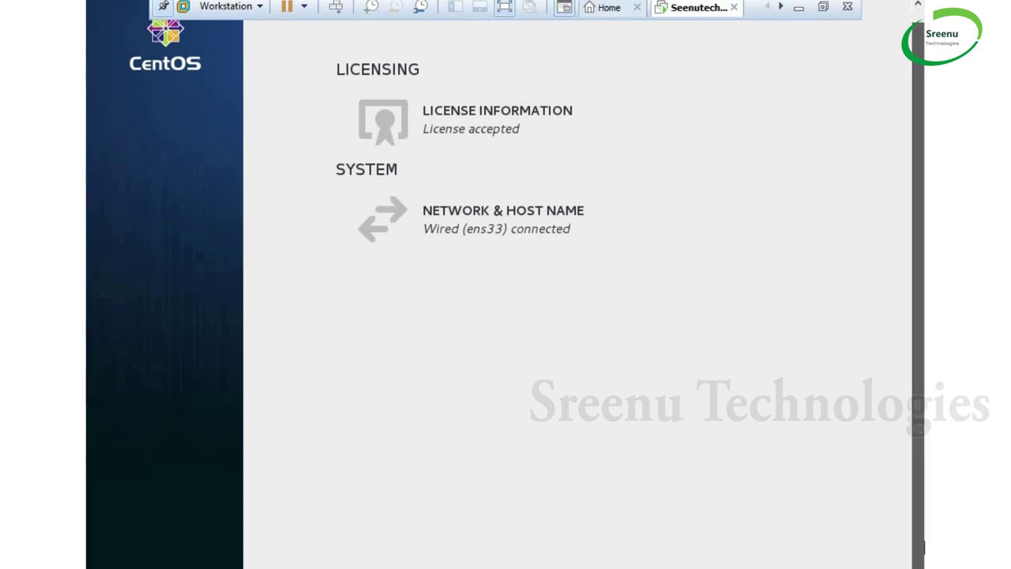
pyautogui.scroll(1, 924, 148)
pyautogui.scroll(-1, 924, 395)
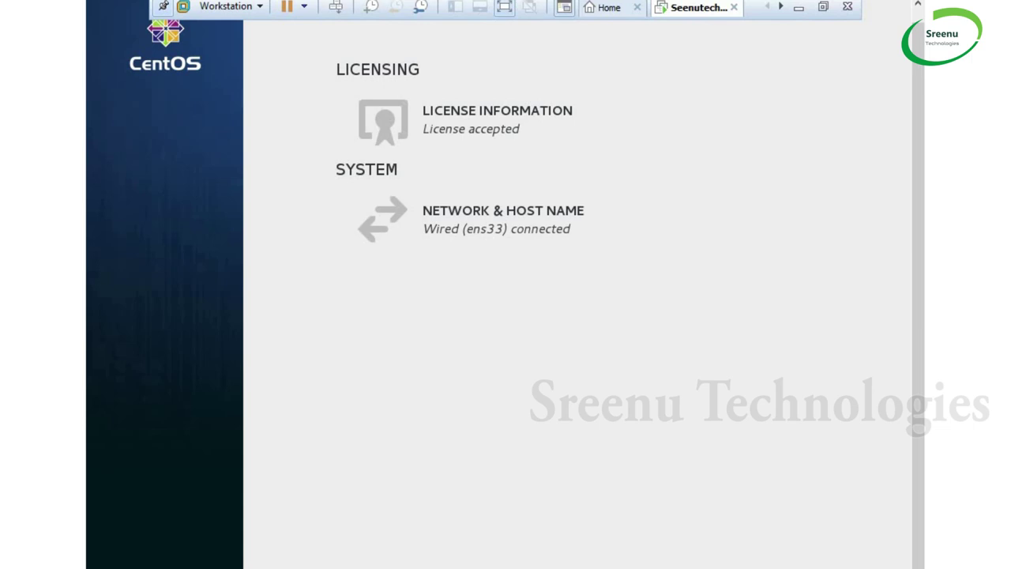
pyautogui.hscroll(5, 505, 285)
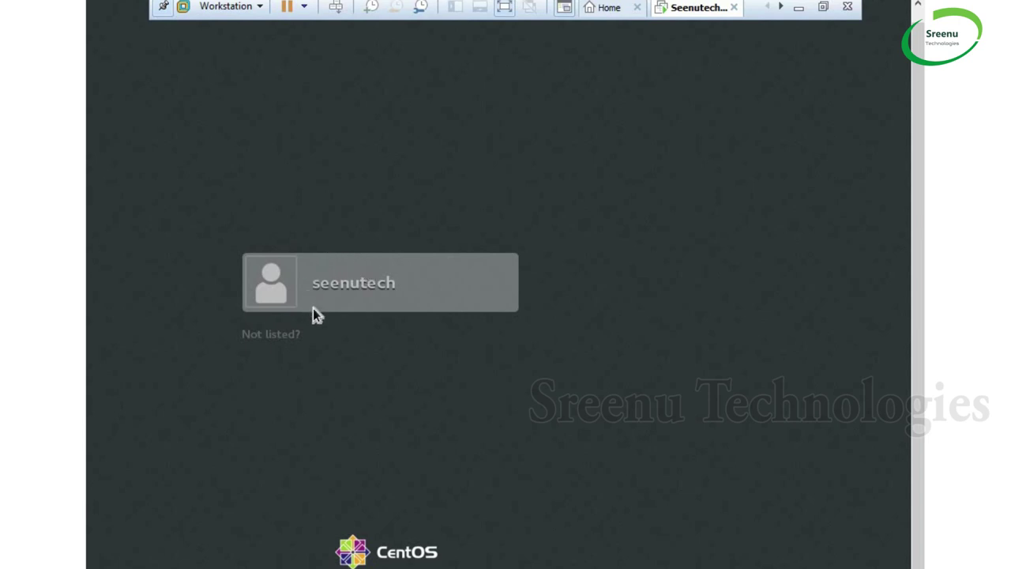
# Log in through 'Not listed?' with username root and the root password
pyautogui.click(281, 339)
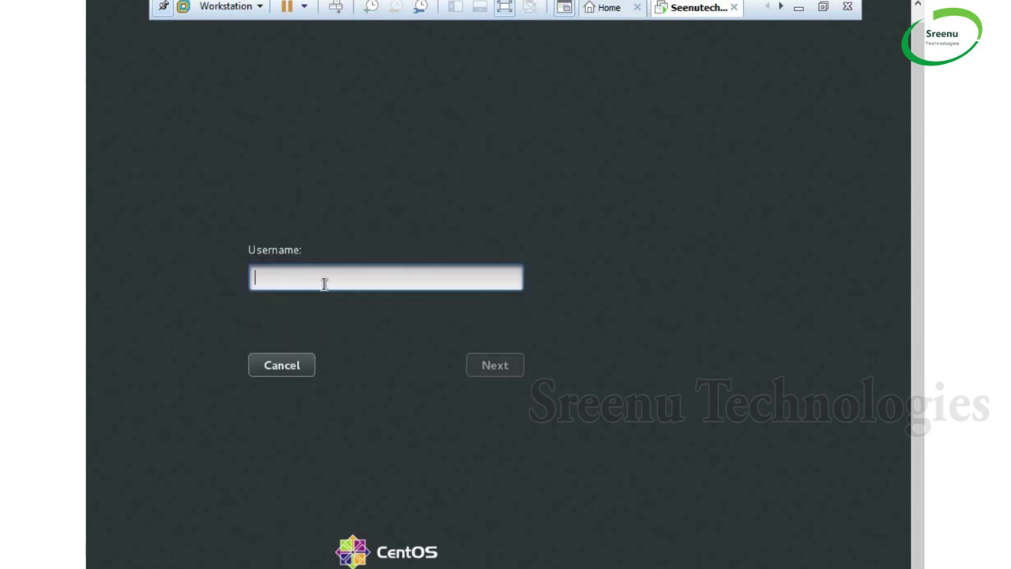
pyautogui.write('root')
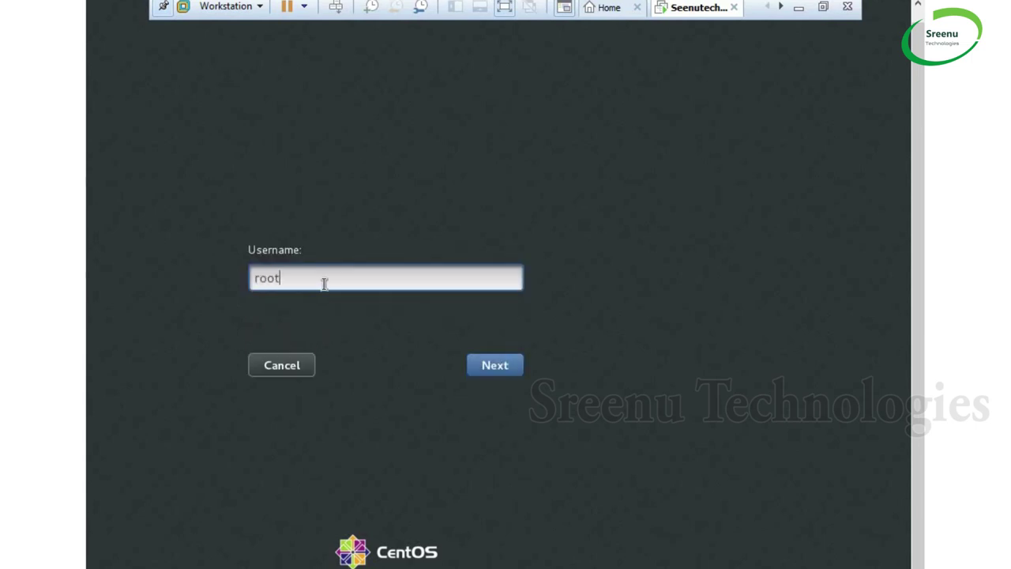
pyautogui.press('Return')
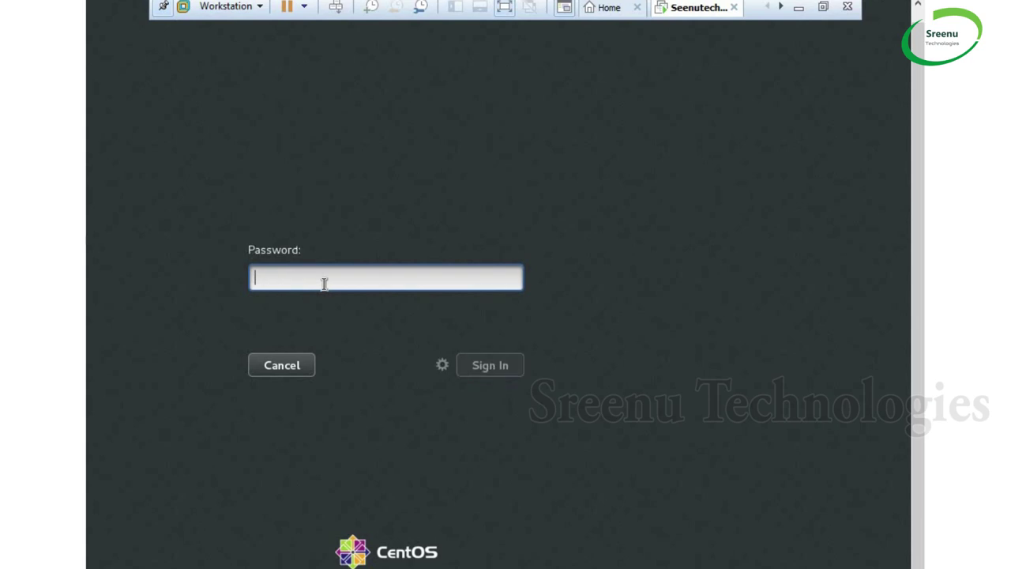
pyautogui.write('*******')
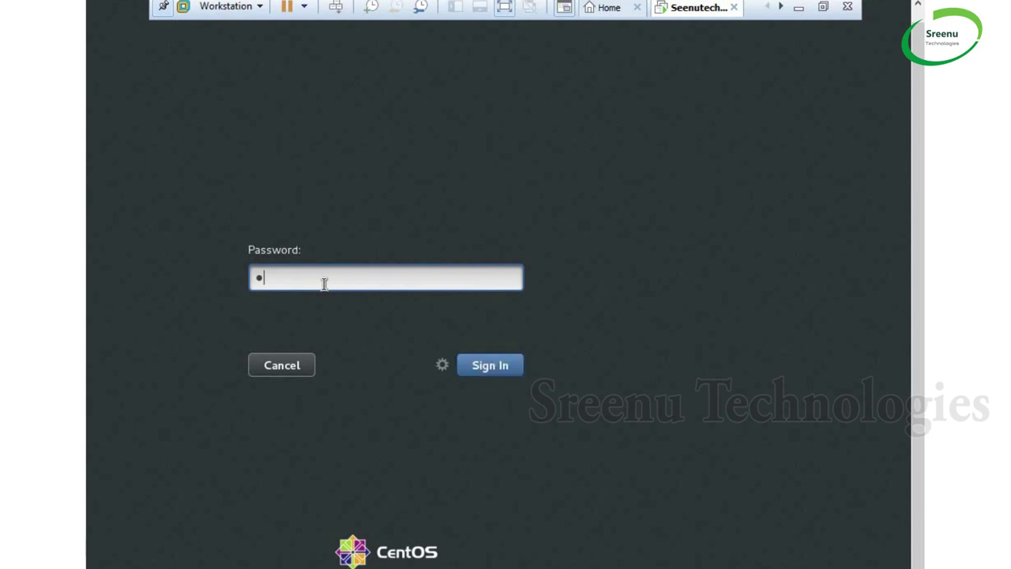
pyautogui.write('**')
pyautogui.click(508, 368)
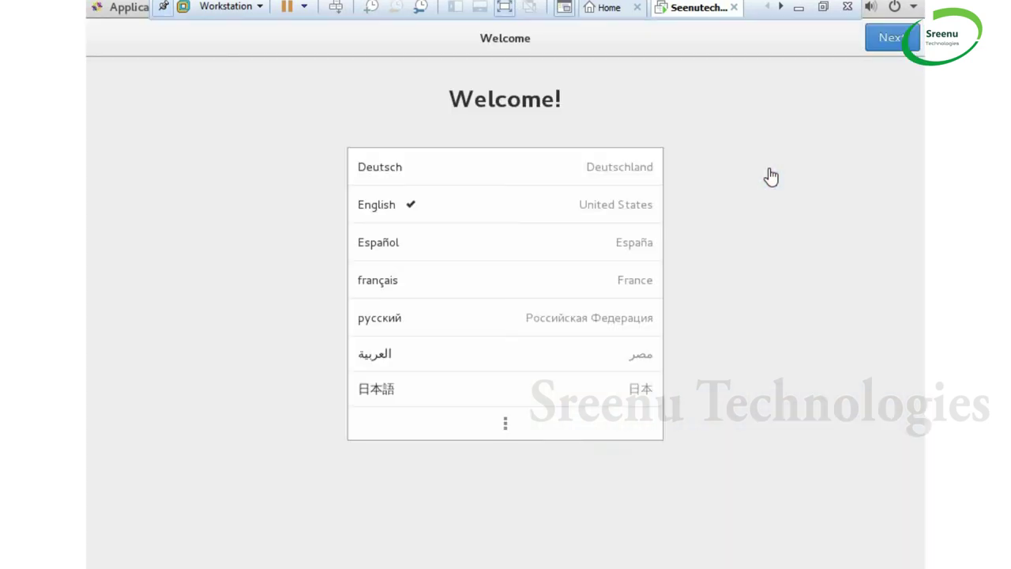
# Keep English and the English (US) keyboard, skip online accounts, and start using CentOS Linux
pyautogui.click(896, 39)
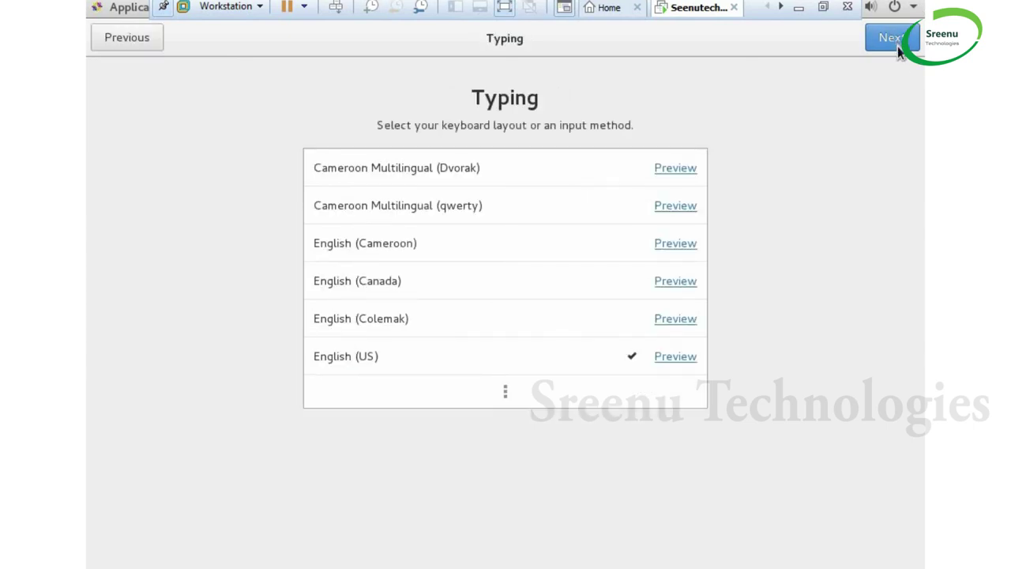
pyautogui.click(896, 40)
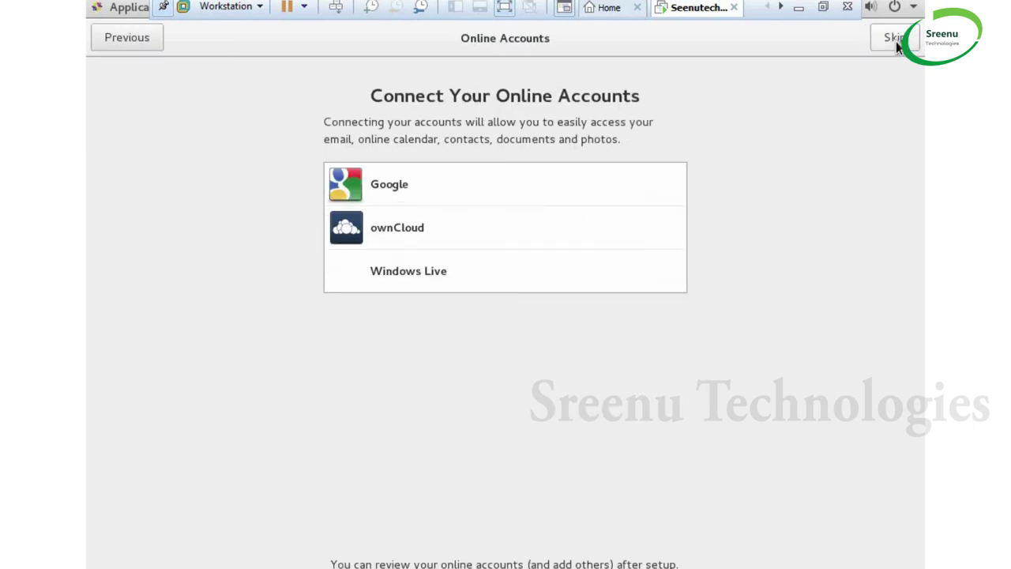
pyautogui.click(896, 40)
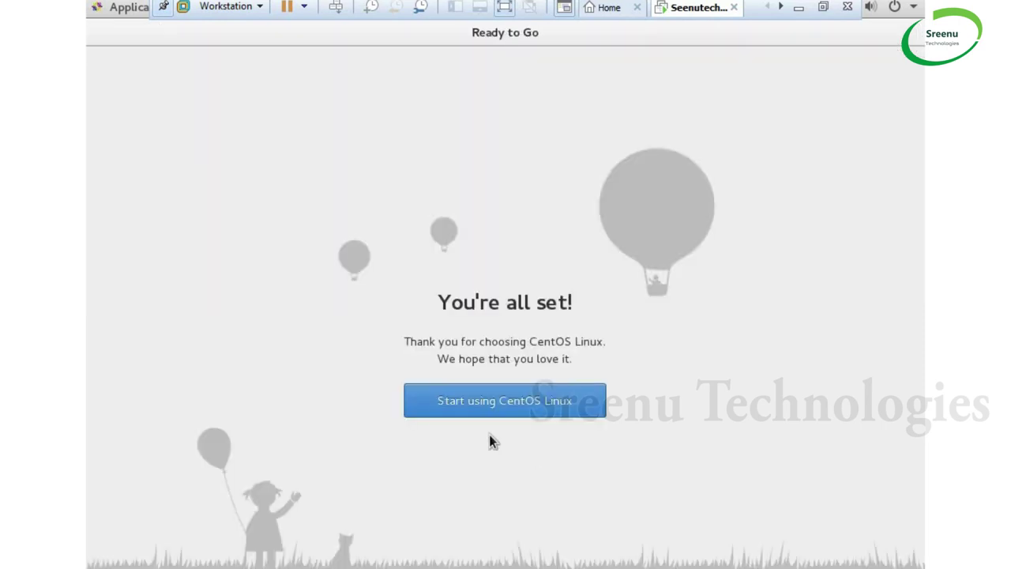
pyautogui.click(489, 405)
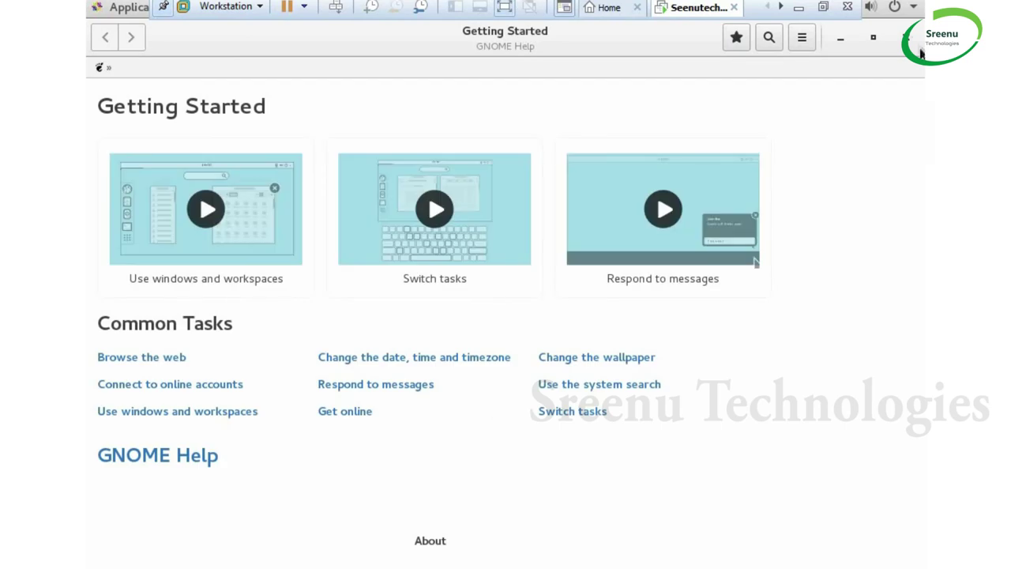
# Close the Getting Started help window and let the full-screen toolbar auto-hide
pyautogui.click(910, 43)
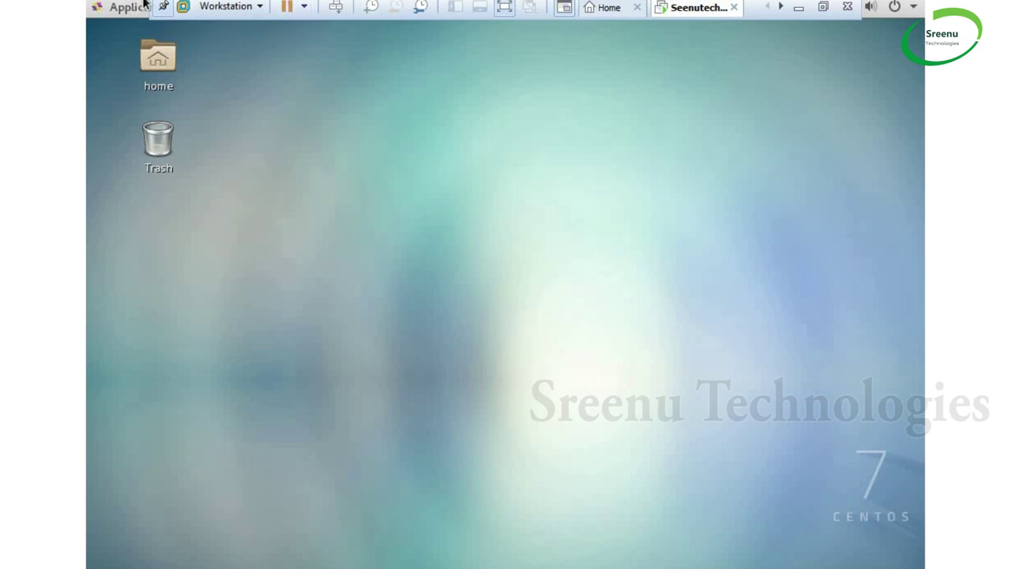
pyautogui.click(163, 9)
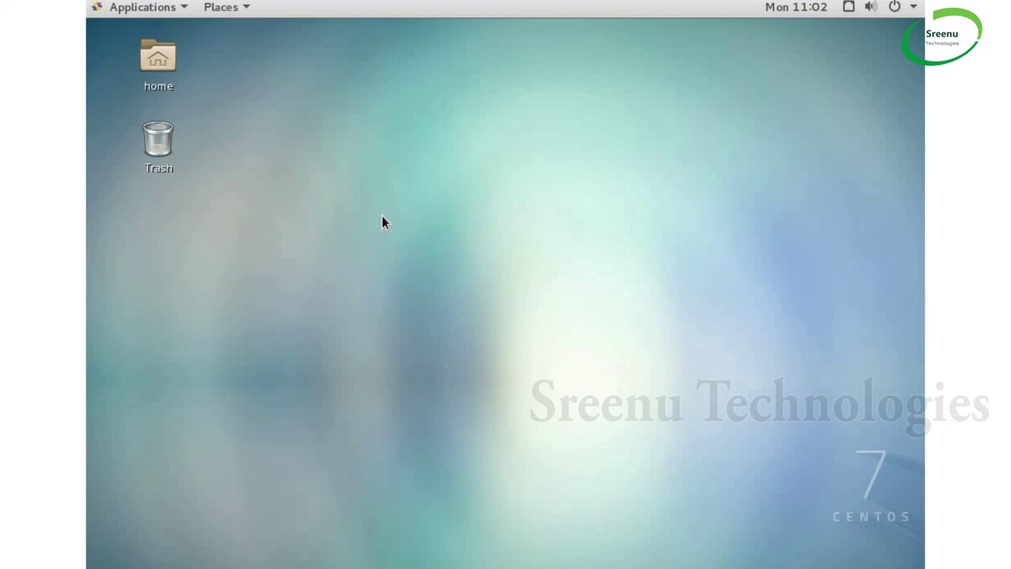
# Open a terminal from the desktop context menu and run ls in root's home folder
pyautogui.rightClick(414, 146)
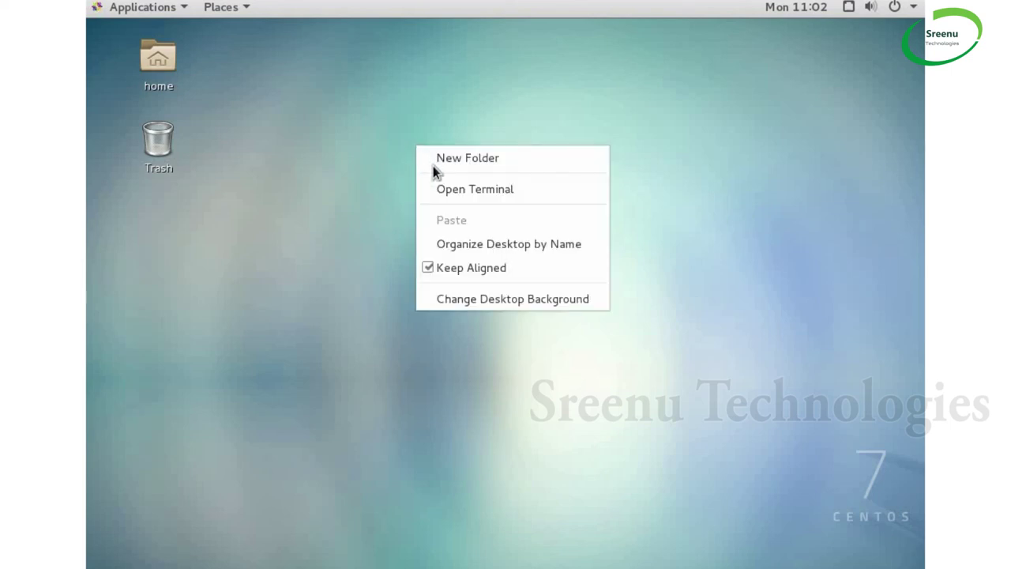
pyautogui.click(470, 190)
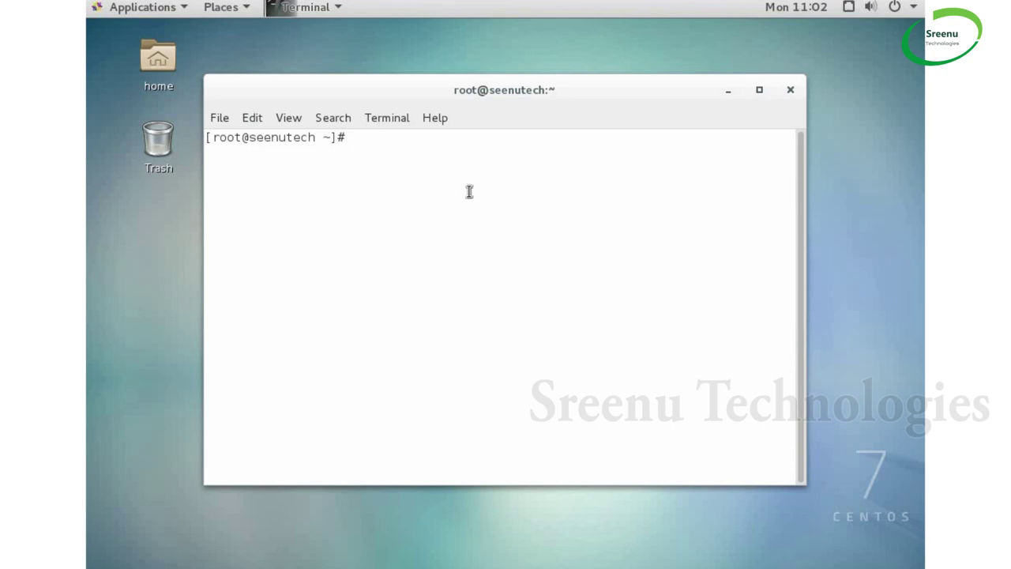
pyautogui.write('ls')
pyautogui.press('Return')
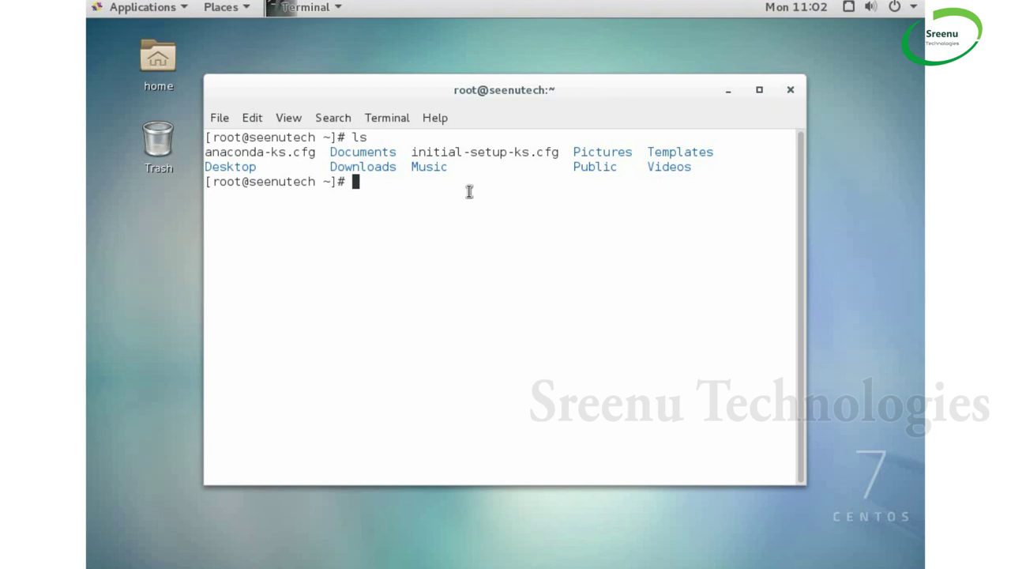
pyautogui.click(895, 11)
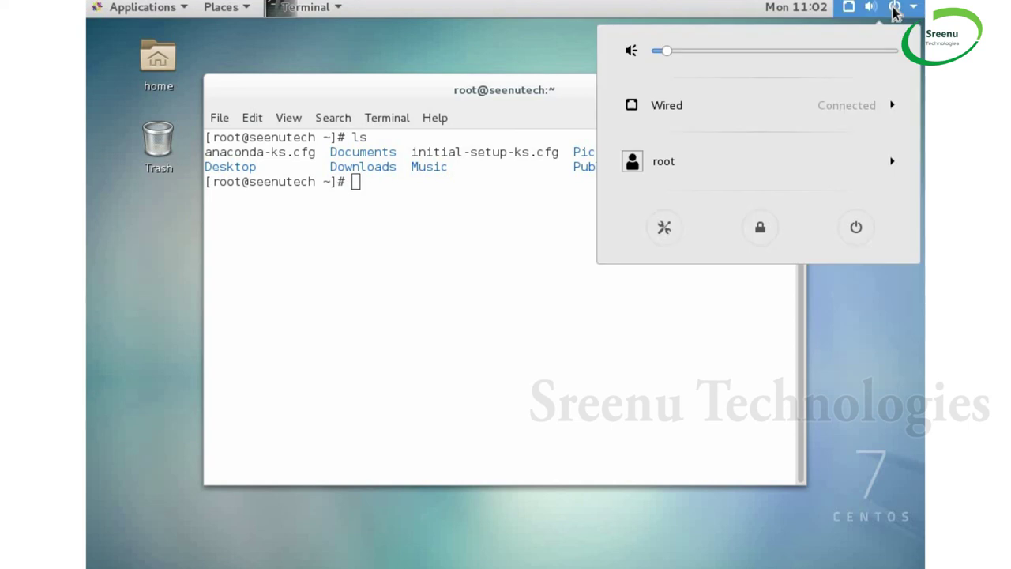
pyautogui.click(855, 237)
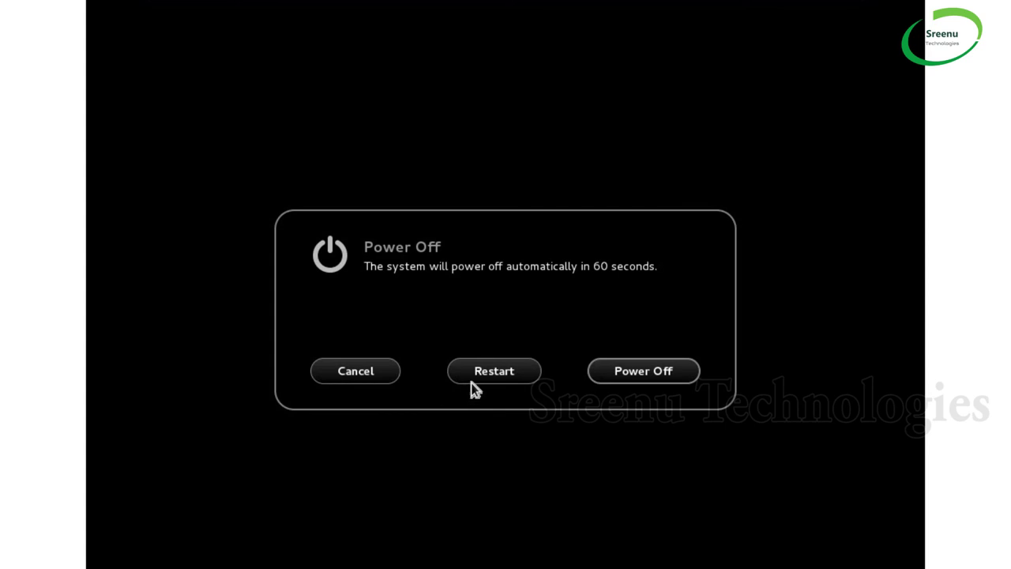
pyautogui.click(342, 379)
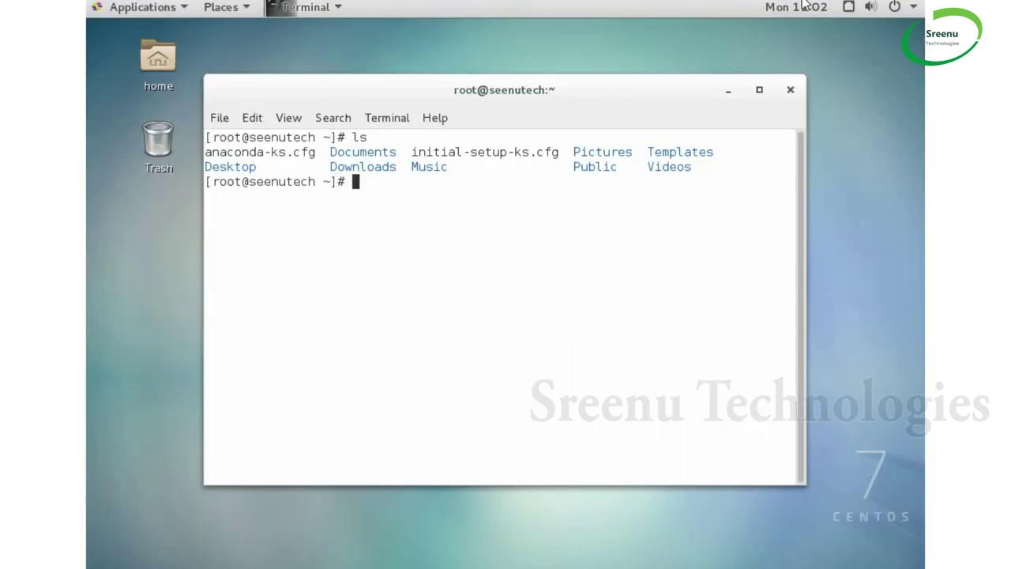
pyautogui.moveTo(814, 5)
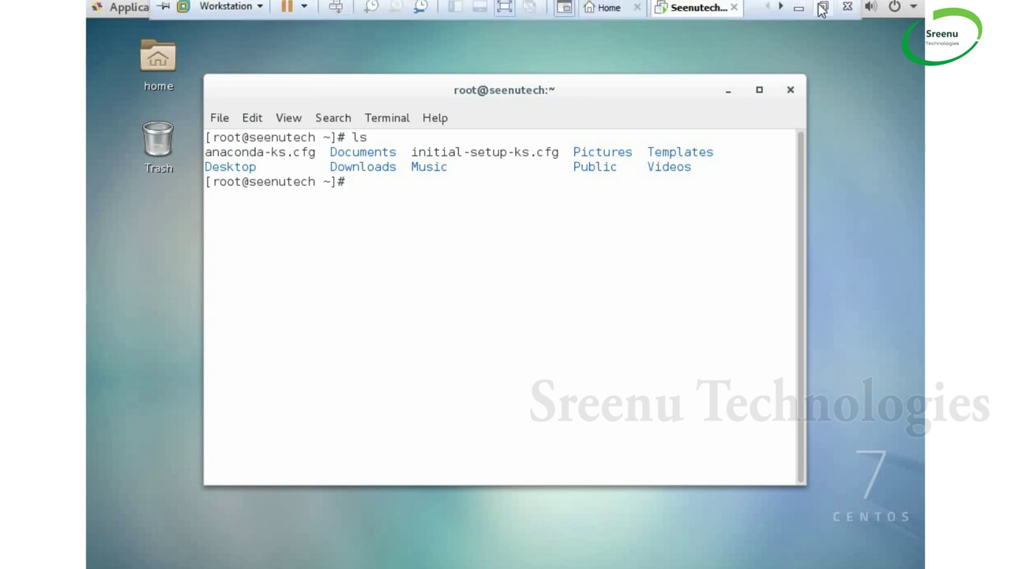
# Leave full screen and power off SeenutechLinux from its Library context menu, confirming Power Off
pyautogui.click(822, 8)
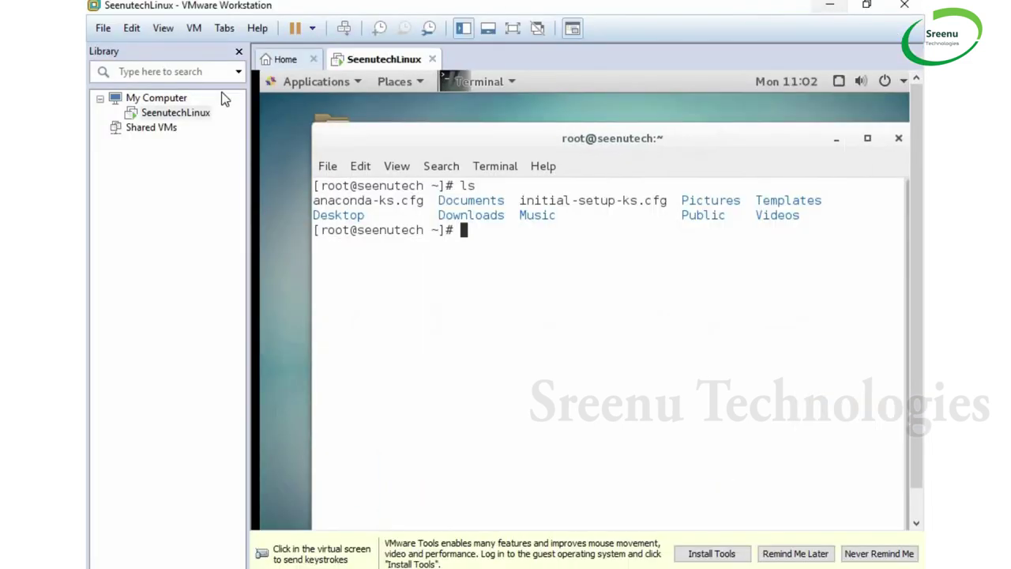
pyautogui.rightClick(203, 118)
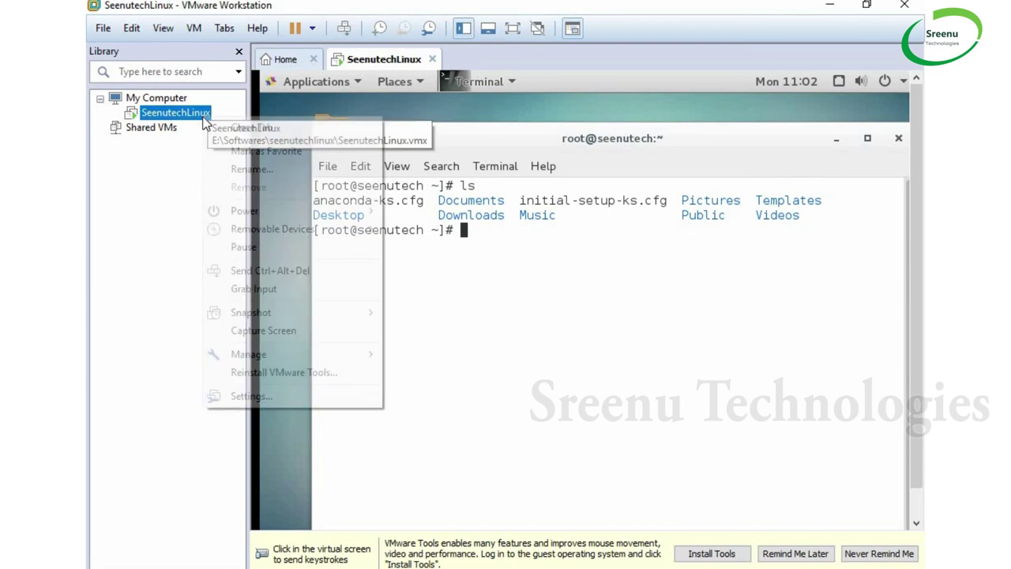
pyautogui.moveTo(250, 215)
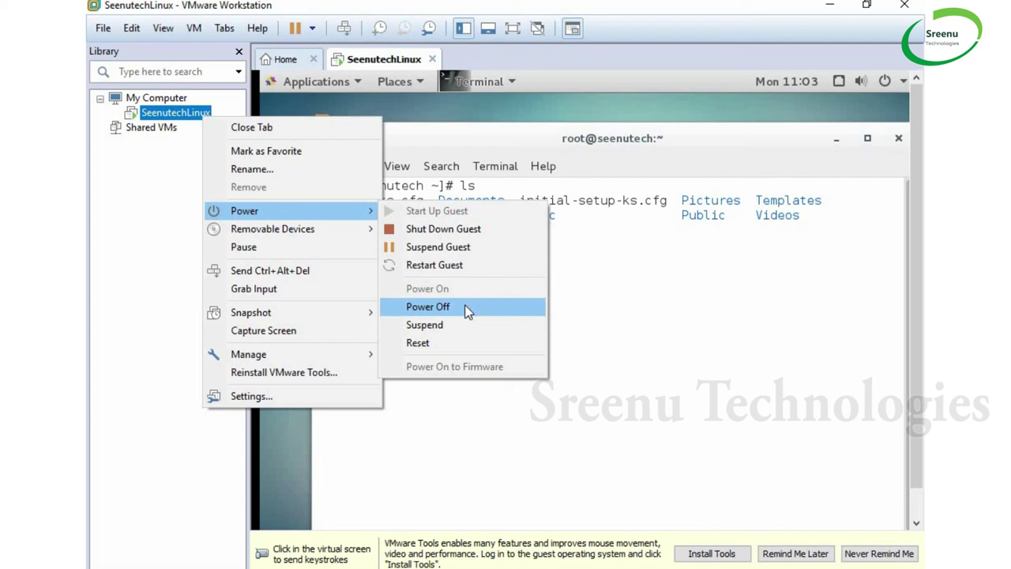
pyautogui.click(467, 311)
pyautogui.click(538, 346)
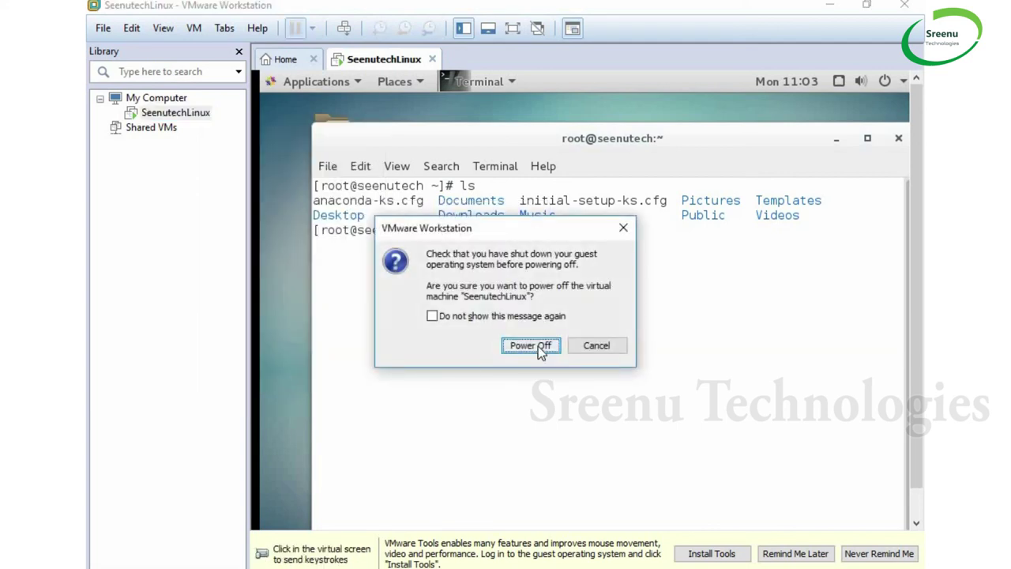